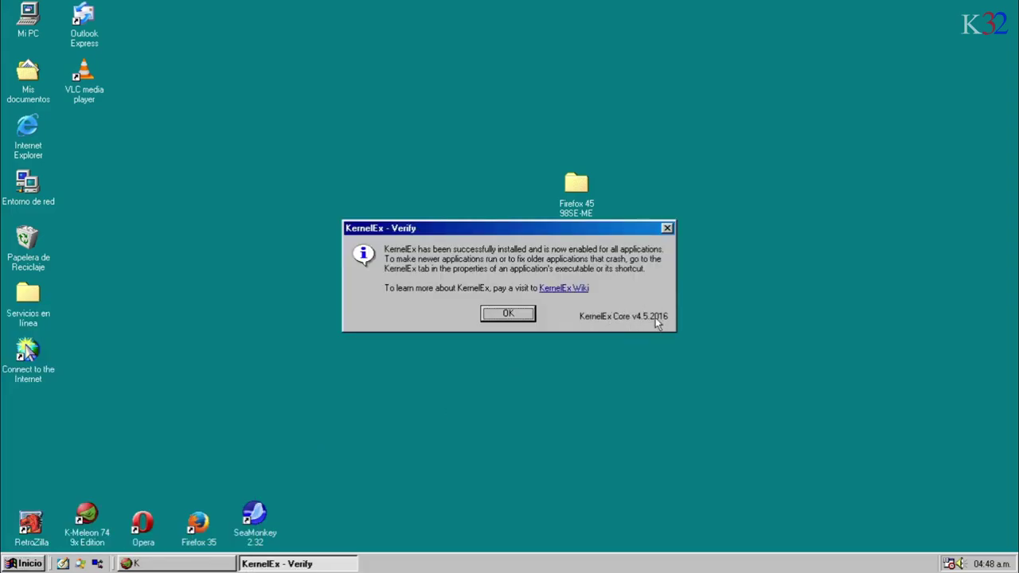
# - Dismiss the KernelEx verification dialog and open the Test folder inside the desktop folder Firefox 45 98SE-ME
pyautogui.click(525, 315)
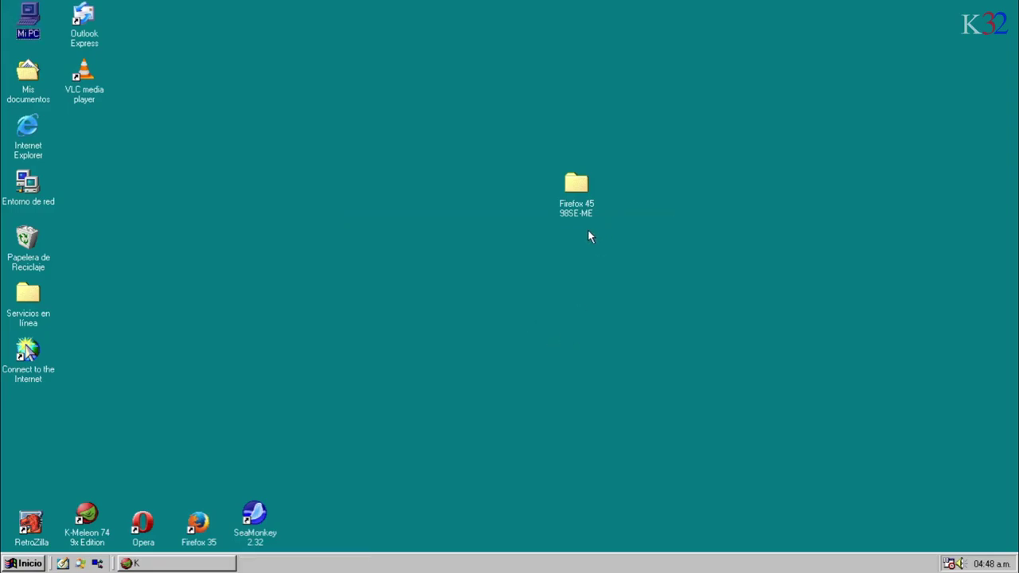
pyautogui.doubleClick(576, 191)
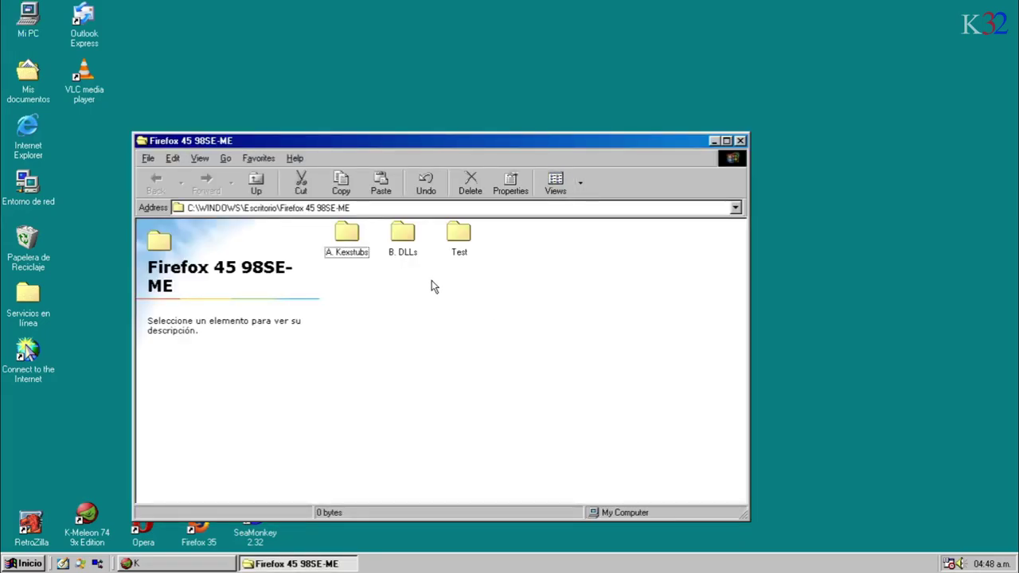
pyautogui.doubleClick(458, 233)
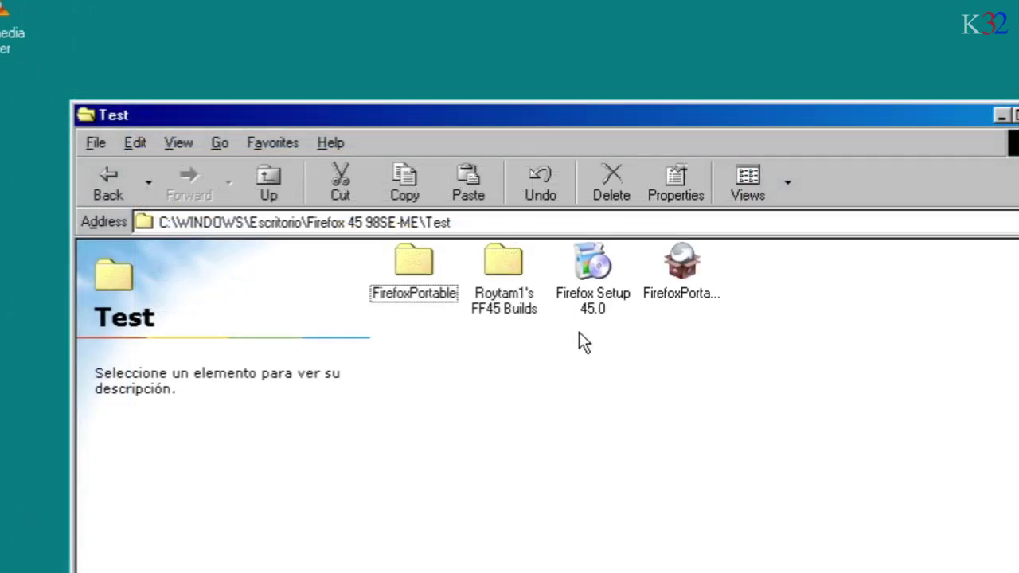
# - Inspect the details of Firefox Setup 45.0, the FirefoxPortable_45.0.1_English.paf installer and the Roytam1's FF45 Builds folder
pyautogui.click(599, 261)
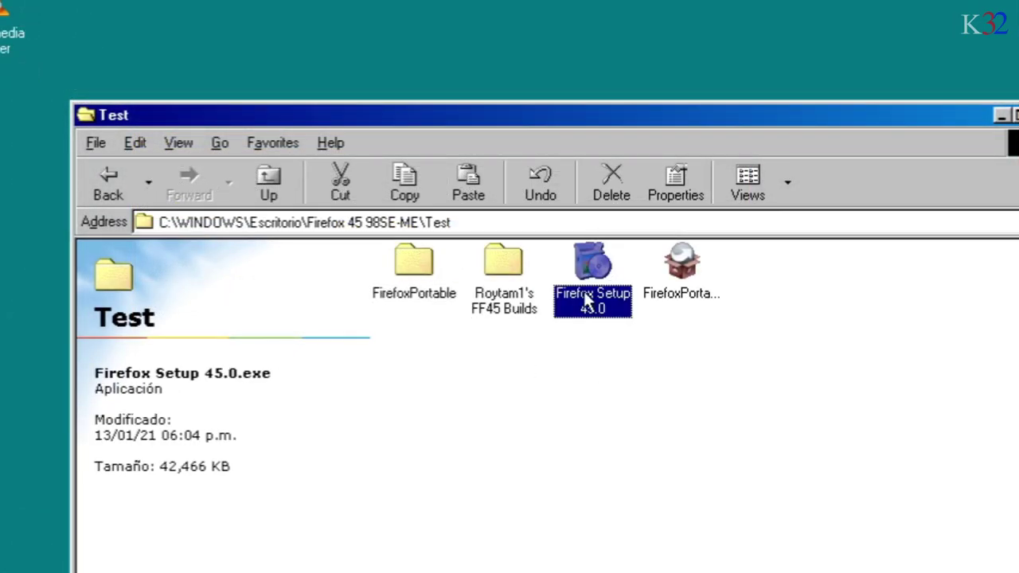
pyautogui.click(562, 374)
pyautogui.click(684, 263)
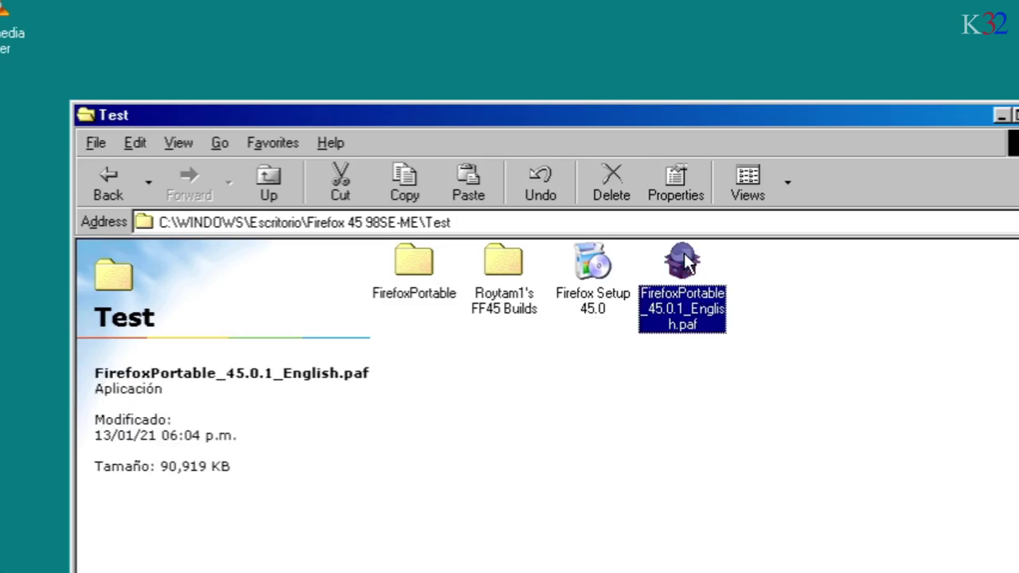
pyautogui.click(598, 401)
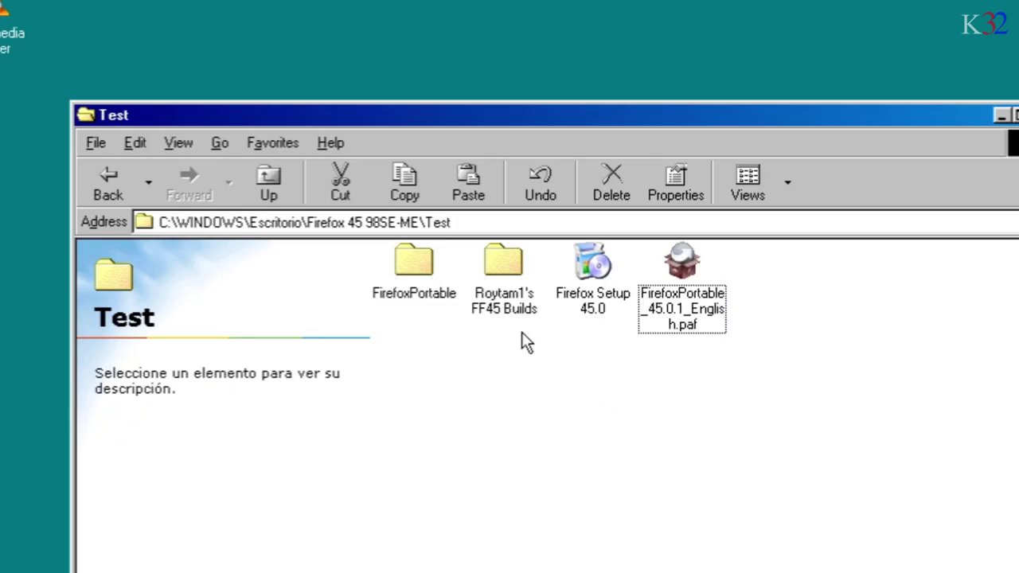
pyautogui.click(510, 259)
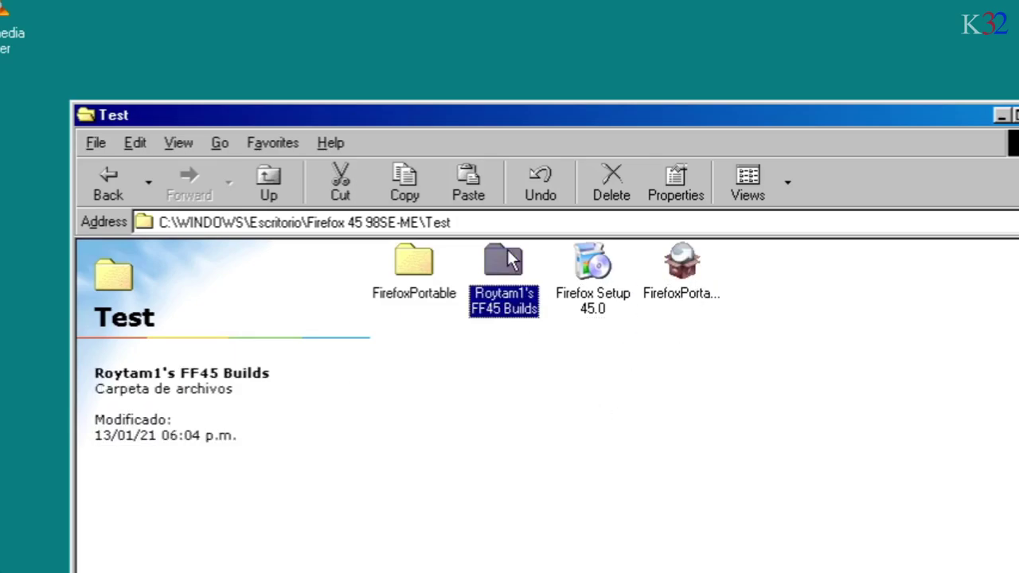
pyautogui.click(489, 422)
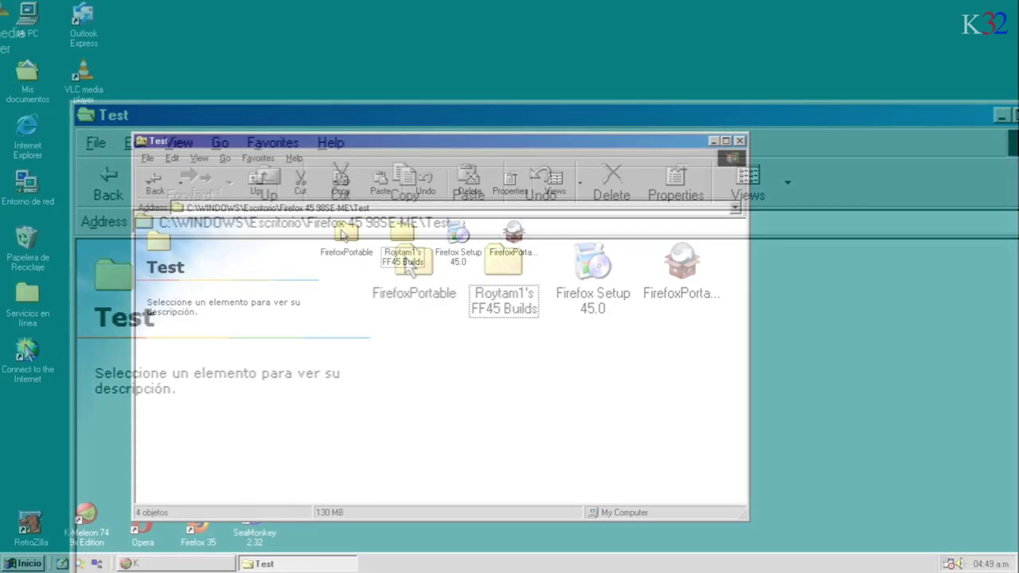
# - Open the Firefox program folder located in FirefoxPortable\App
pyautogui.click(414, 263)
pyautogui.doubleClick(345, 233)
pyautogui.click(348, 239)
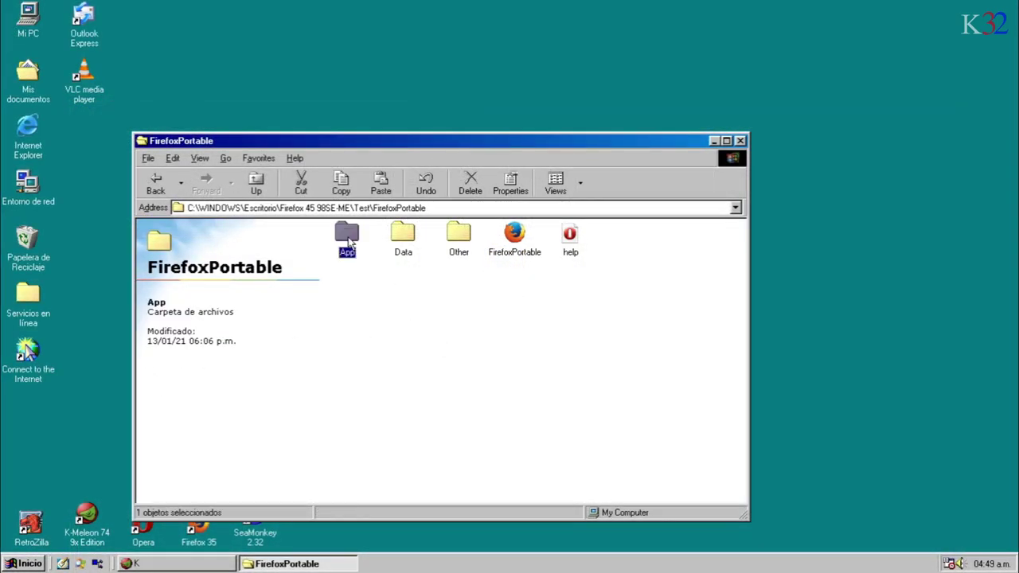
pyautogui.doubleClick(348, 239)
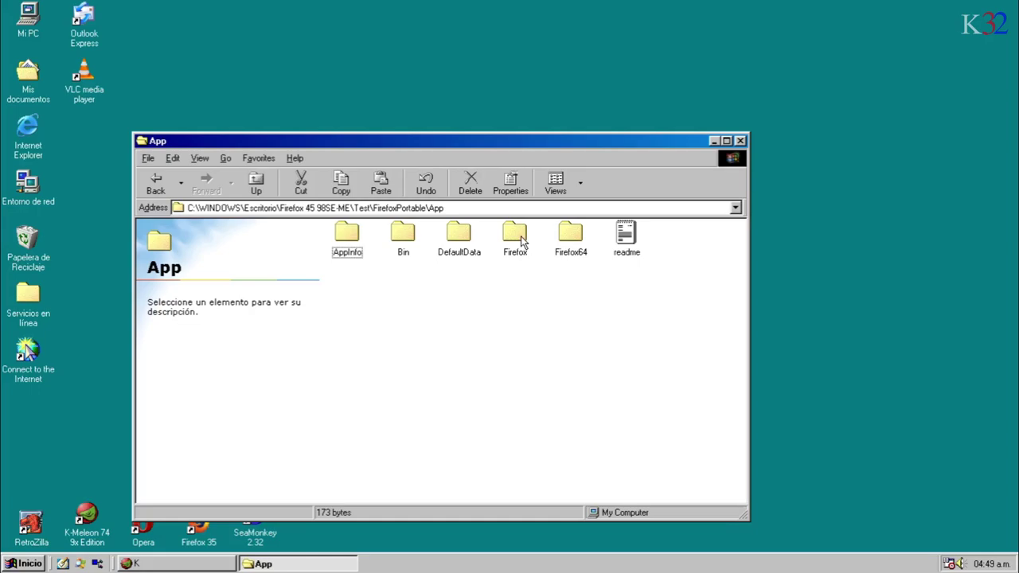
pyautogui.click(521, 240)
pyautogui.doubleClick(521, 240)
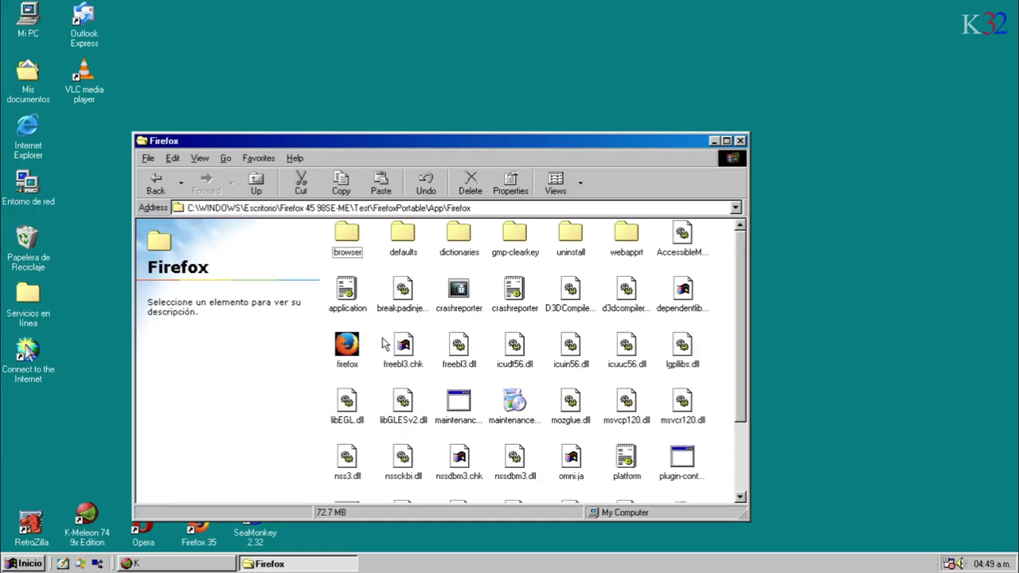
# - Try launching firefox.exe twice with its current compatibility settings, dismissing each error dialog
pyautogui.doubleClick(348, 344)
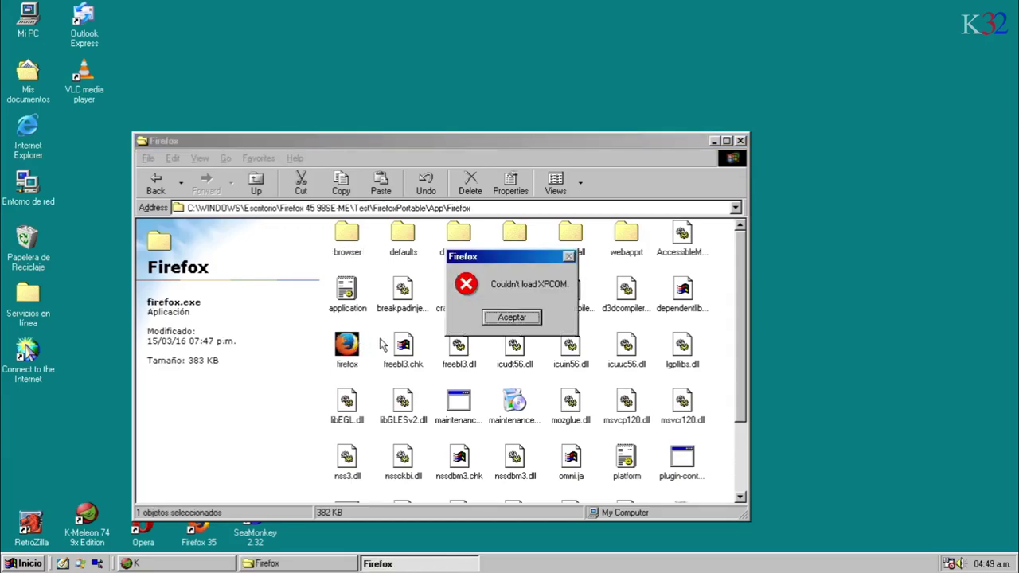
pyautogui.click(503, 319)
pyautogui.doubleClick(347, 344)
pyautogui.click(524, 321)
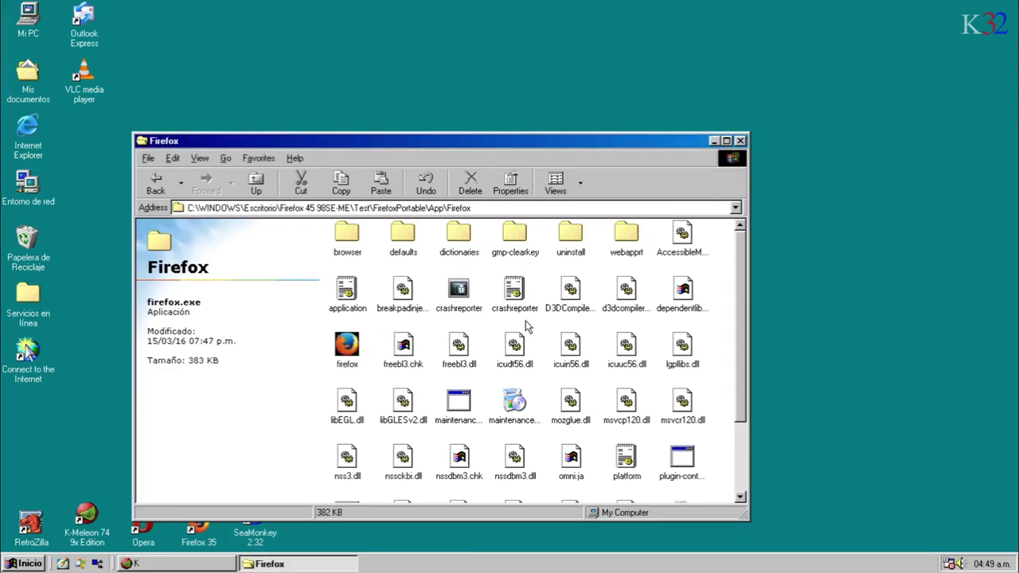
# - Set the KernelEx compatibility mode of firefox.exe to Windows XP SP3
pyautogui.click(347, 348)
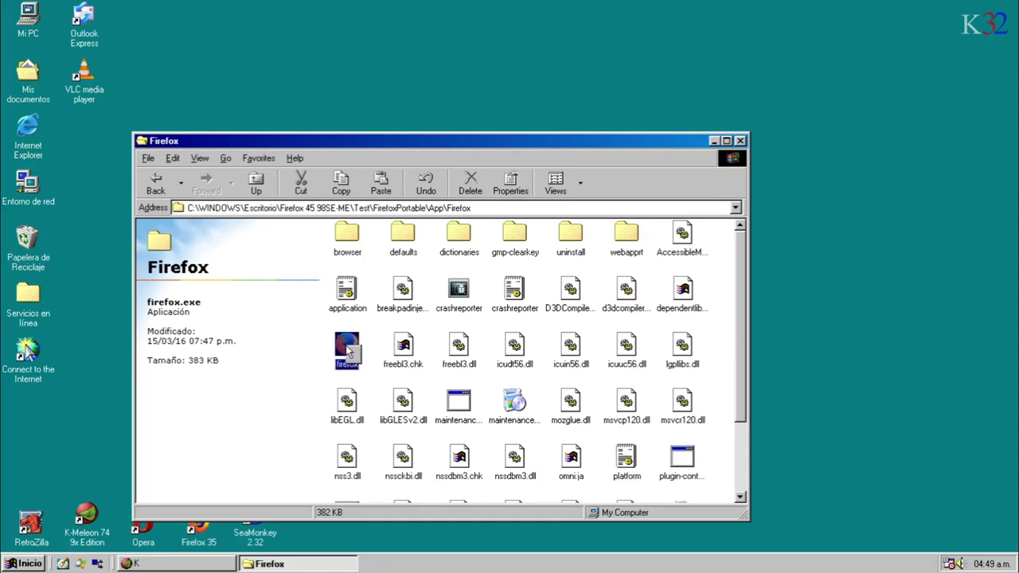
pyautogui.rightClick(347, 349)
pyautogui.click(385, 469)
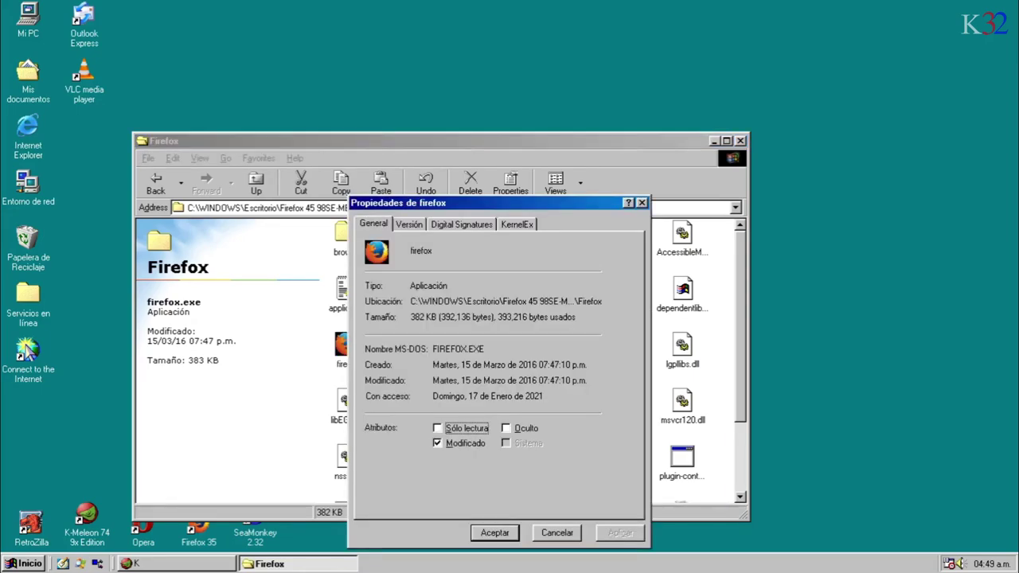
pyautogui.click(519, 224)
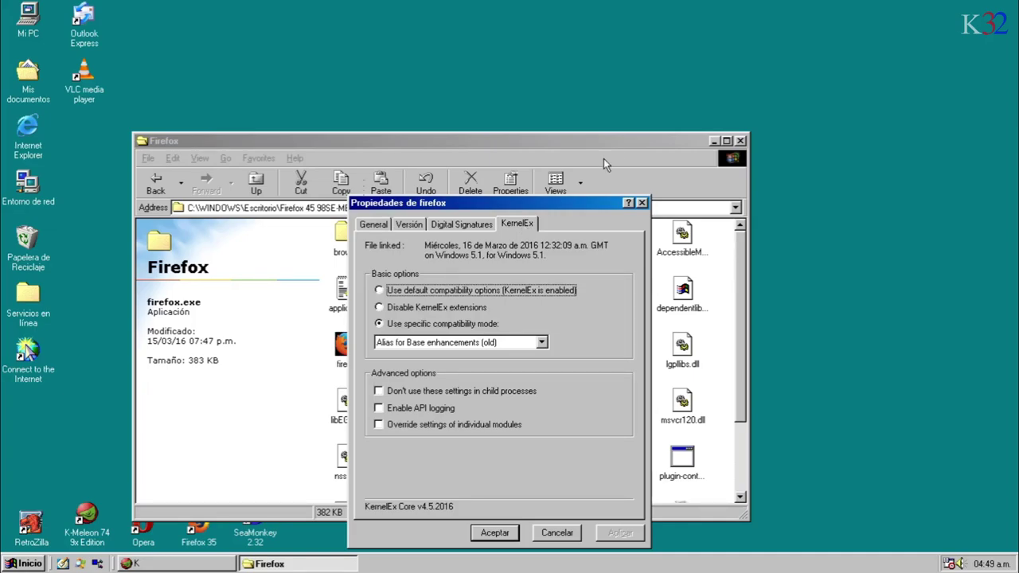
pyautogui.click(560, 279)
pyautogui.moveTo(600, 391); pyautogui.dragTo(597, 350)
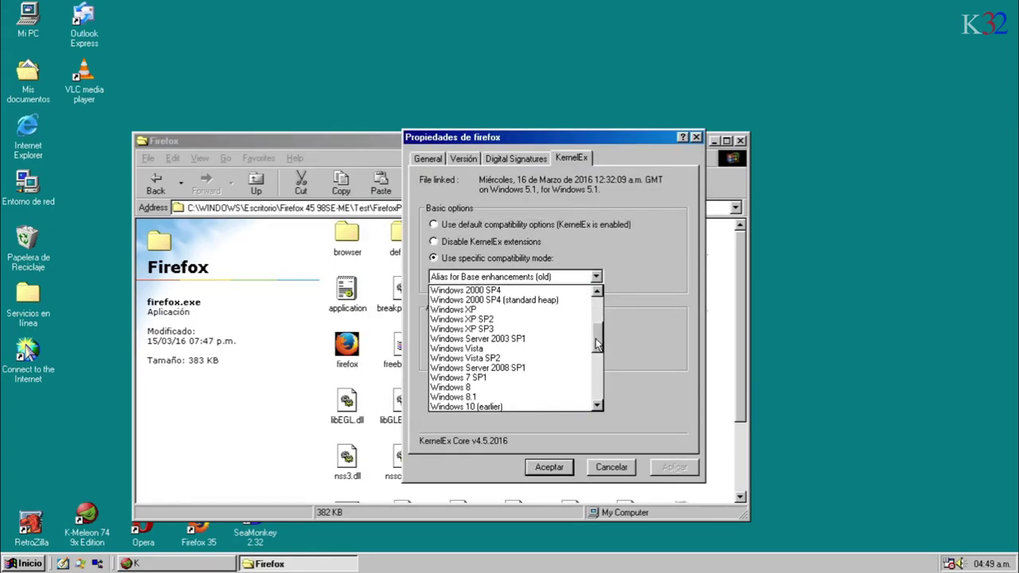
pyautogui.click(476, 329)
pyautogui.click(548, 467)
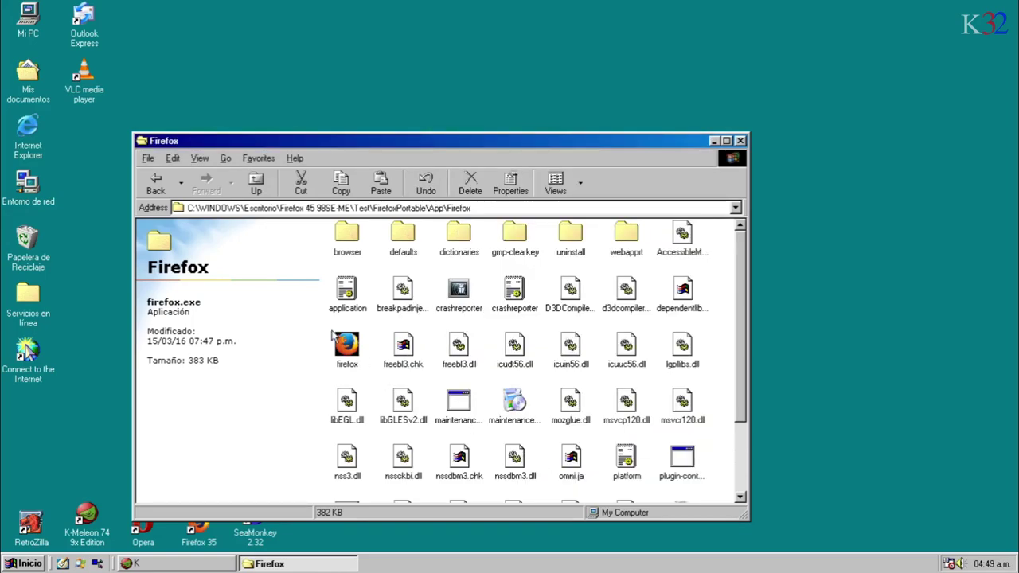
# - Try repeatedly to launch firefox.exe in its Windows XP SP3 compatibility mode
pyautogui.click(351, 350)
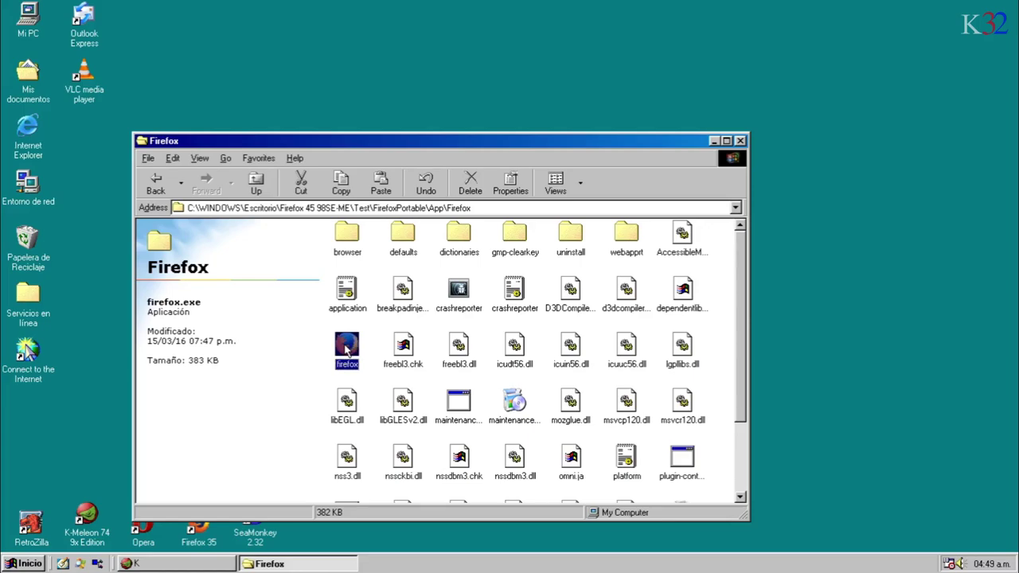
pyautogui.click(374, 350)
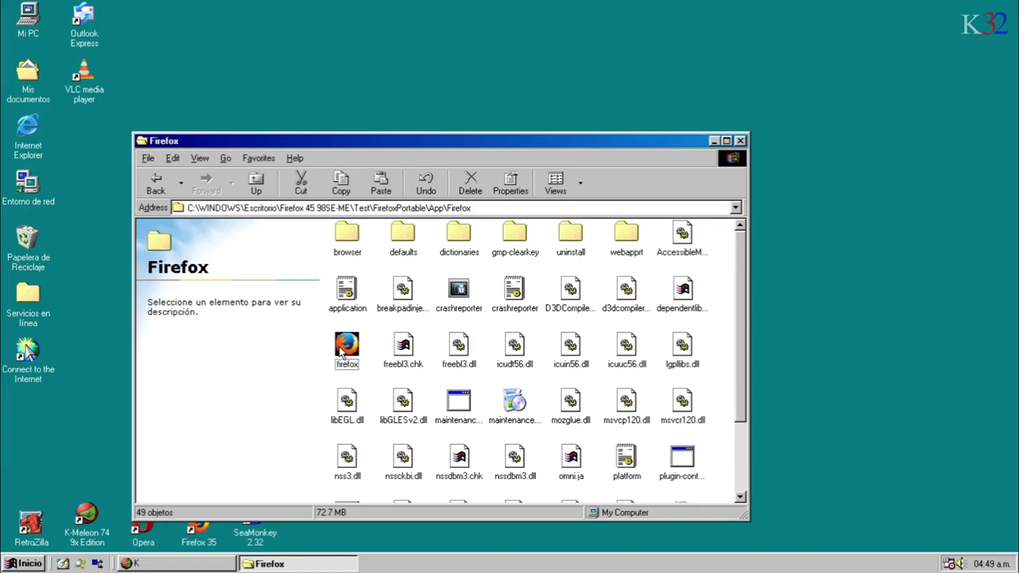
pyautogui.click(341, 352)
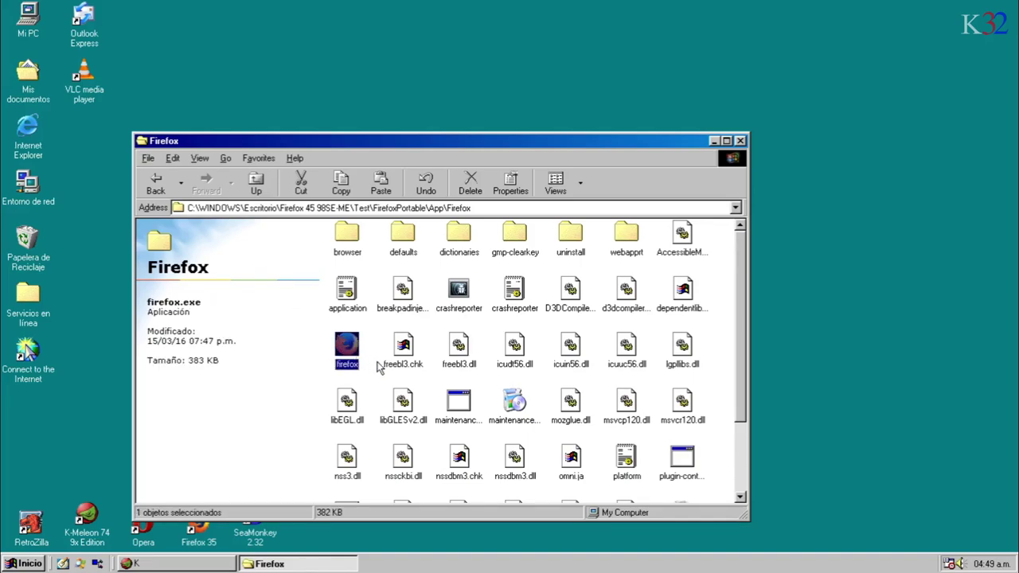
pyautogui.click(379, 367)
pyautogui.click(344, 357)
pyautogui.click(371, 350)
pyautogui.click(350, 350)
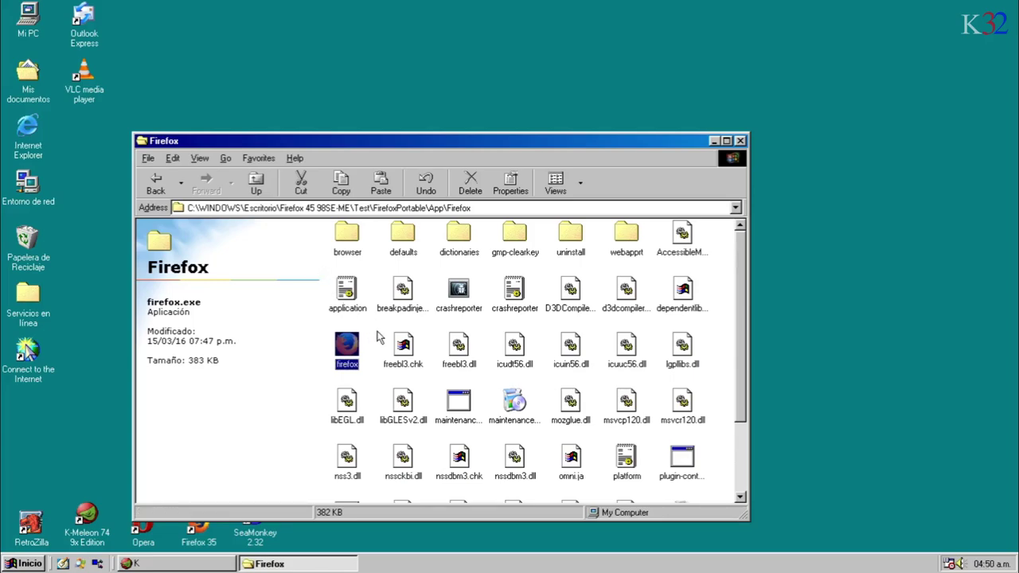
# - Return to the Firefox 45 98SE-ME folder and open its A. Kexstubs subfolder
pyautogui.click(257, 180)
pyautogui.click(256, 182)
pyautogui.click(257, 181)
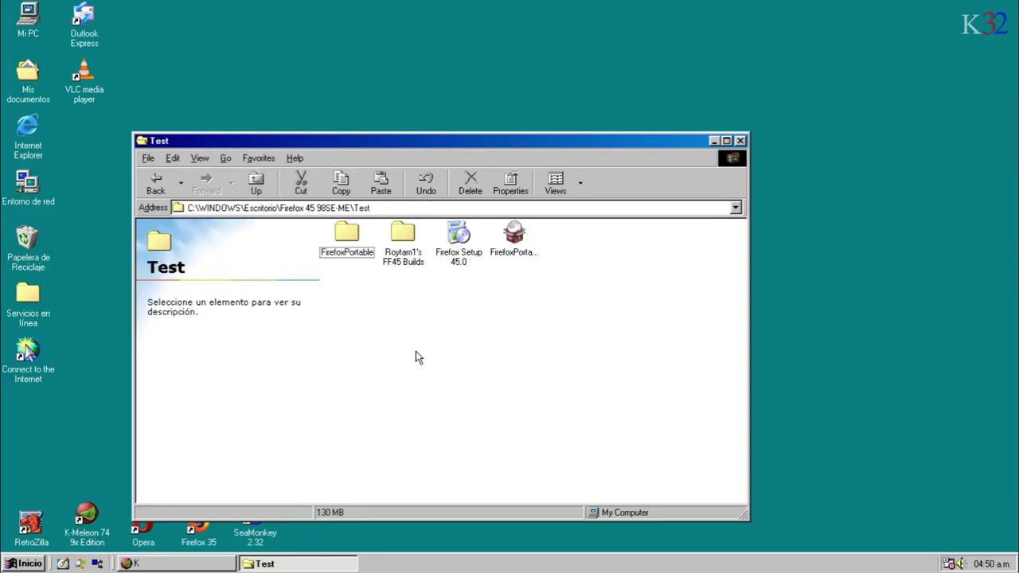
pyautogui.click(267, 190)
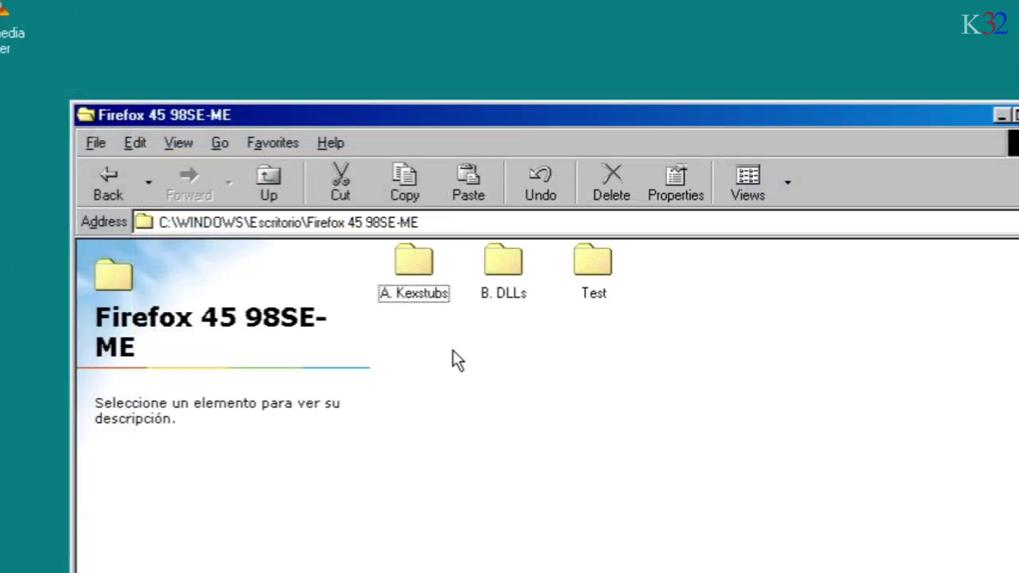
pyautogui.moveTo(476, 387); pyautogui.dragTo(395, 257)
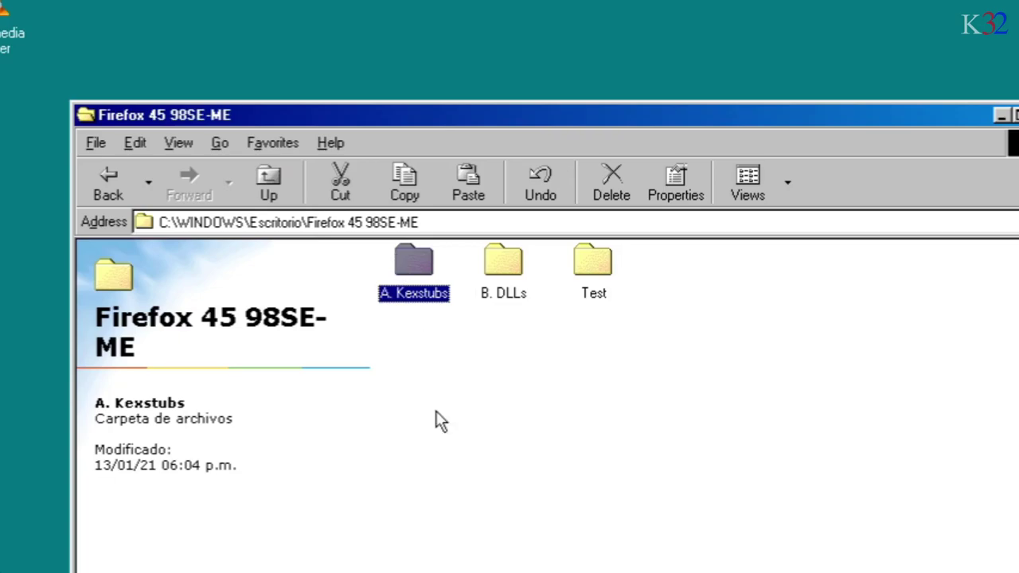
pyautogui.click(443, 359)
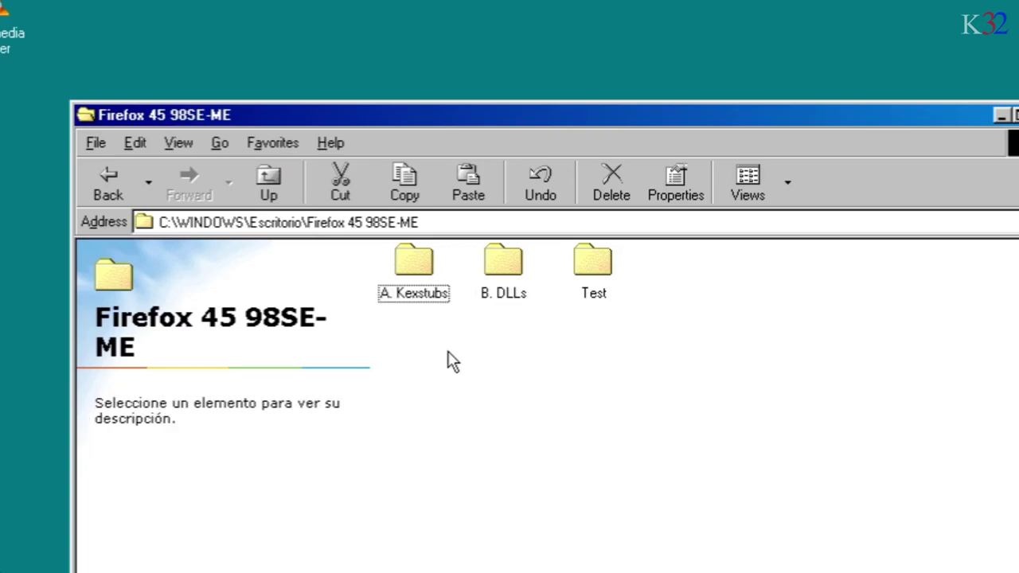
pyautogui.doubleClick(414, 259)
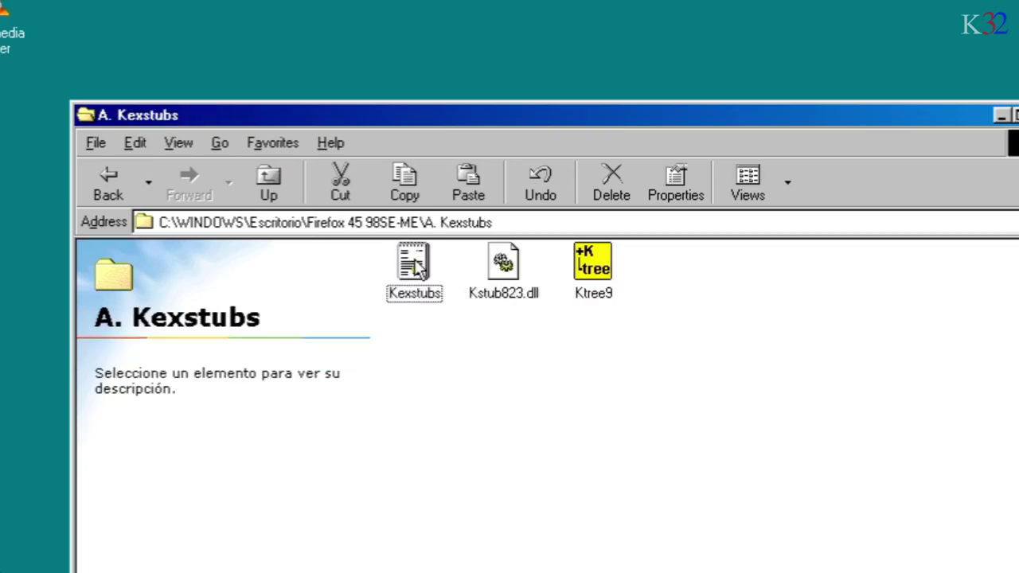
# - Inspect the file details of Kstub823.dll in the A. Kexstubs folder
pyautogui.click(512, 274)
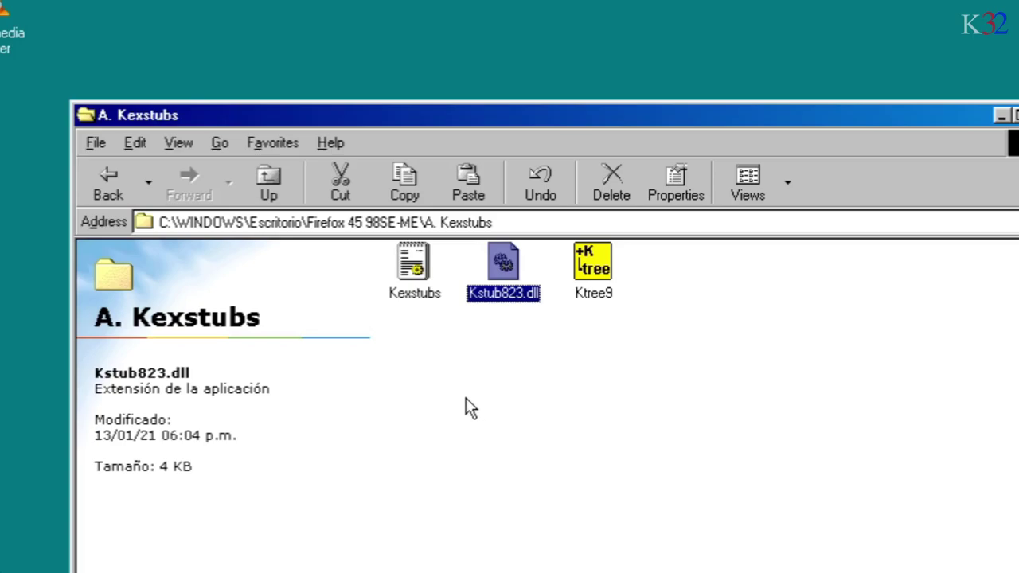
pyautogui.click(510, 387)
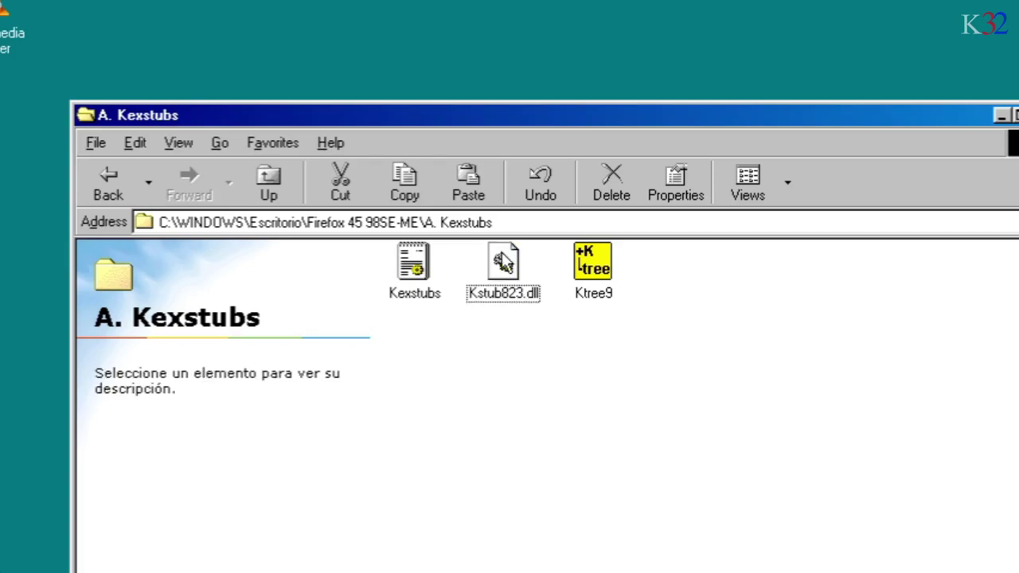
pyautogui.click(500, 249)
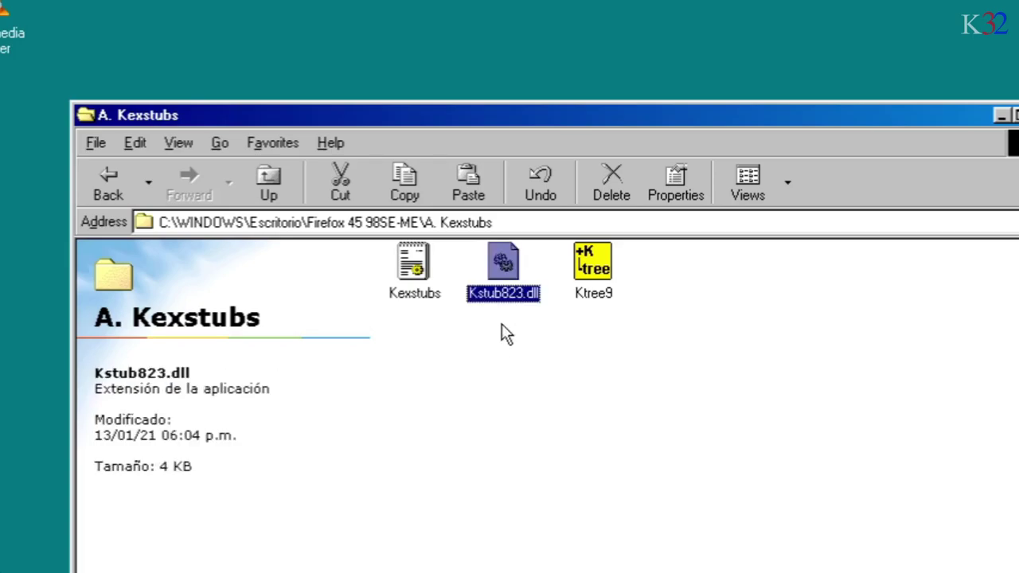
pyautogui.click(514, 385)
pyautogui.hotkey('ctrl', 'space')
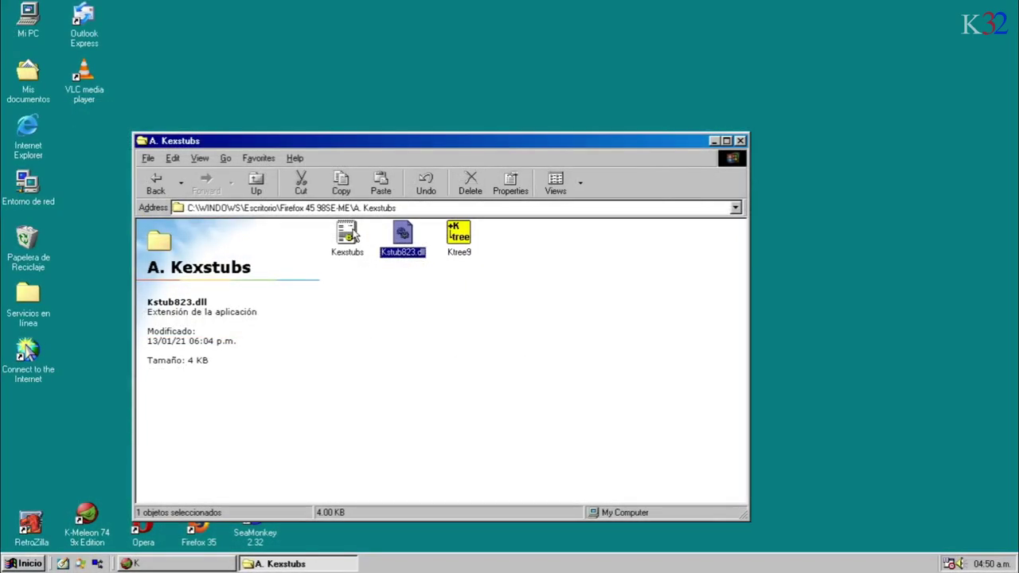
# - Open the Kexstubs text file, look over its stub definition notes, and close it
pyautogui.click(354, 232)
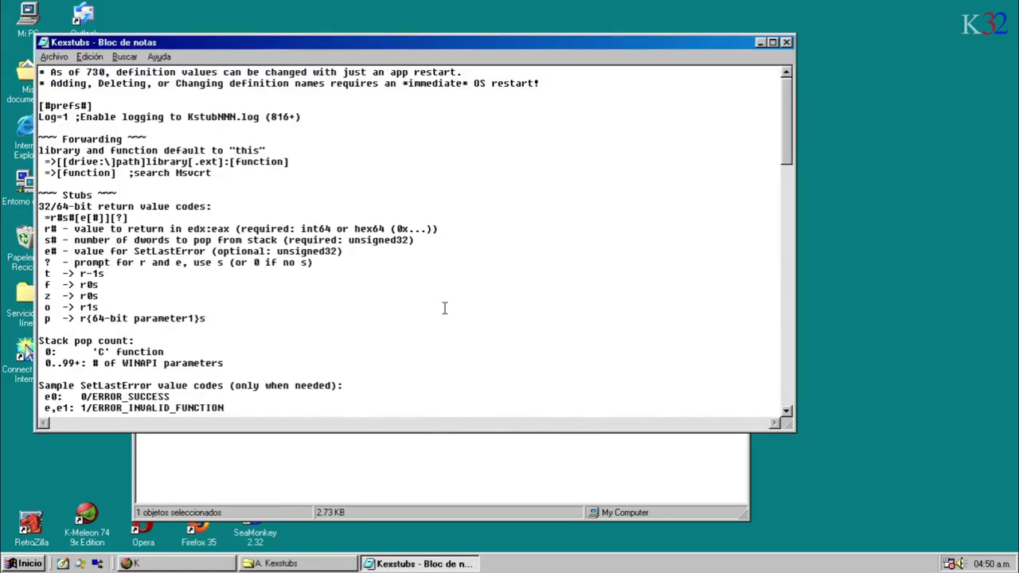
pyautogui.moveTo(786, 86)
pyautogui.mouseDown()
pyautogui.moveTo(799, 200)
pyautogui.moveTo(773, 93)
pyautogui.mouseUp()
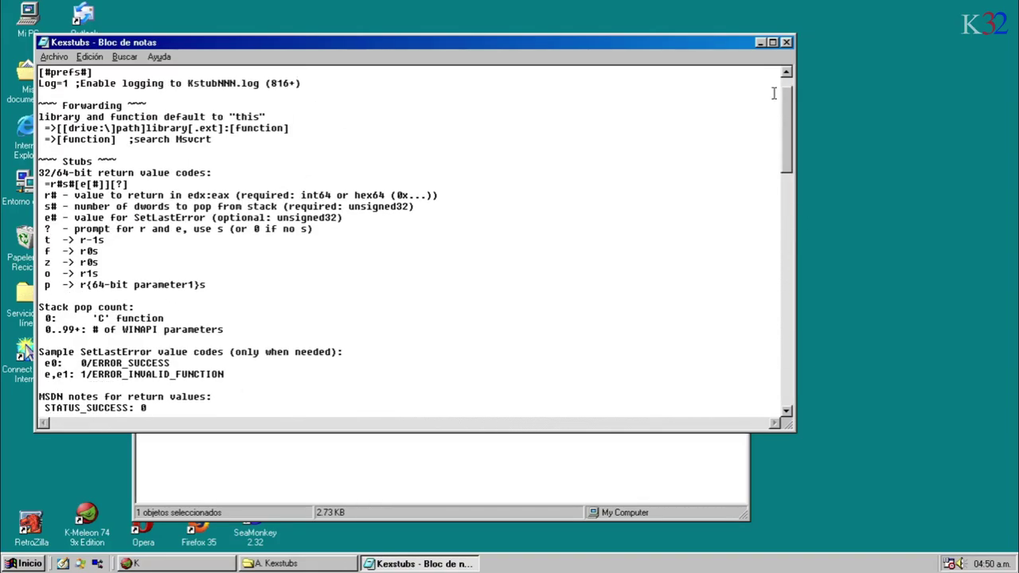
pyautogui.click(785, 42)
# - Select Kstub823.dll and switch to the K-Meleon browser to view page 24 of the MSFN thread "Kext: DIY KernelEx extensions"
pyautogui.click(404, 233)
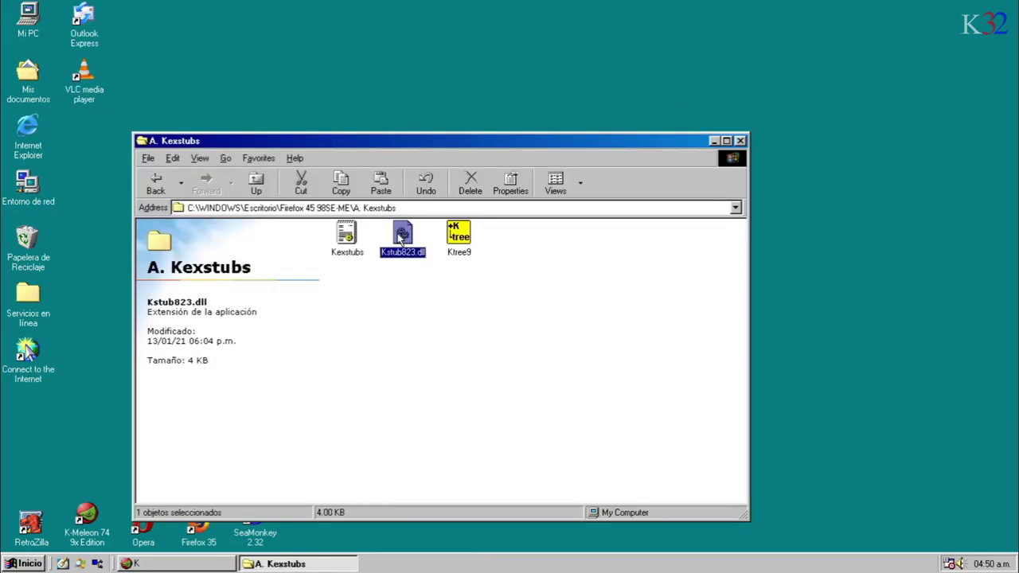
pyautogui.click(199, 564)
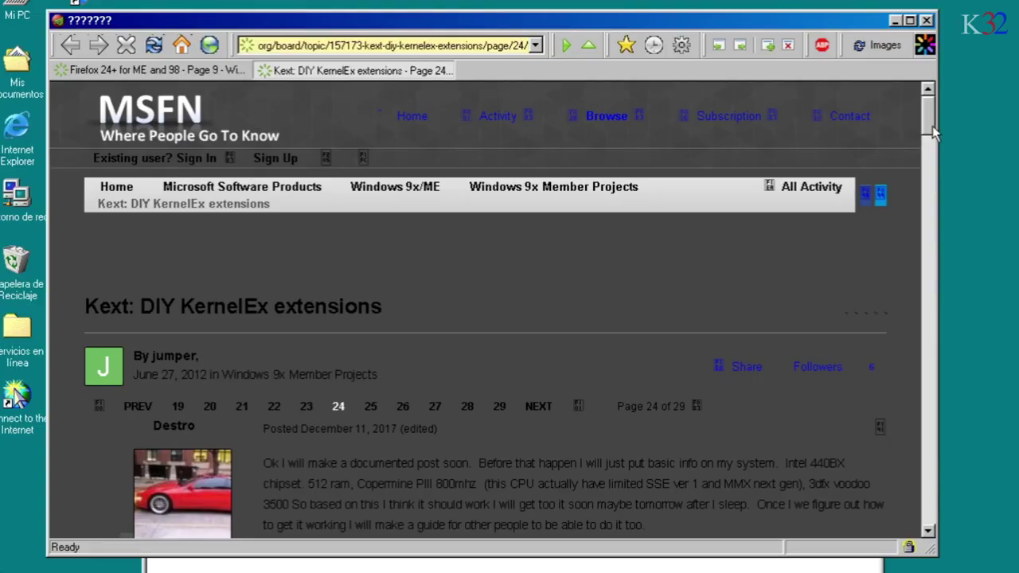
# - Locate the Kstub823.7z attachment in the Kext: DIY KernelEx extensions thread, and return to the Firefox 24+ for ME and 98 thread
pyautogui.moveTo(933, 134); pyautogui.dragTo(926, 409)
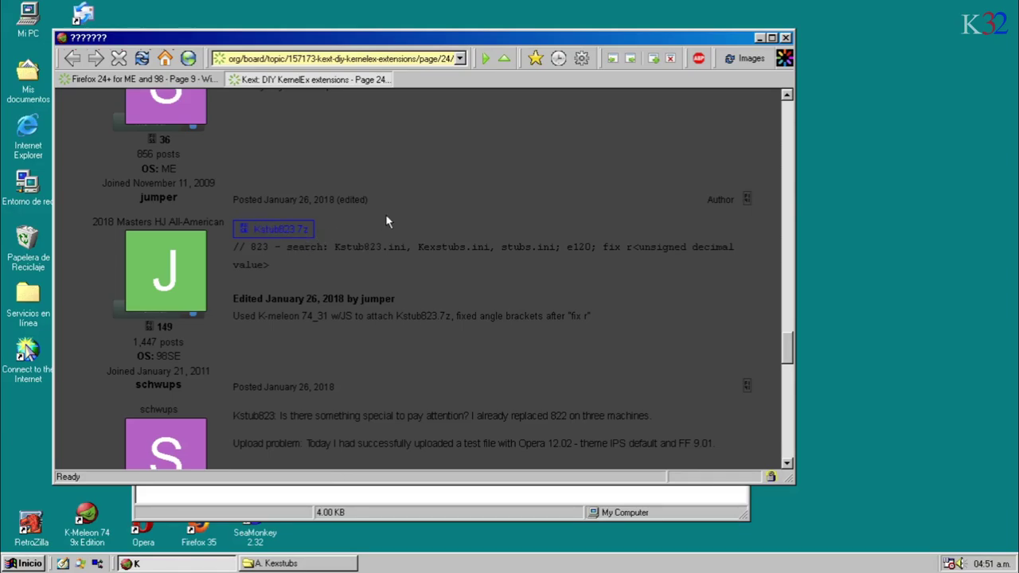
pyautogui.moveTo(553, 40); pyautogui.dragTo(734, 77)
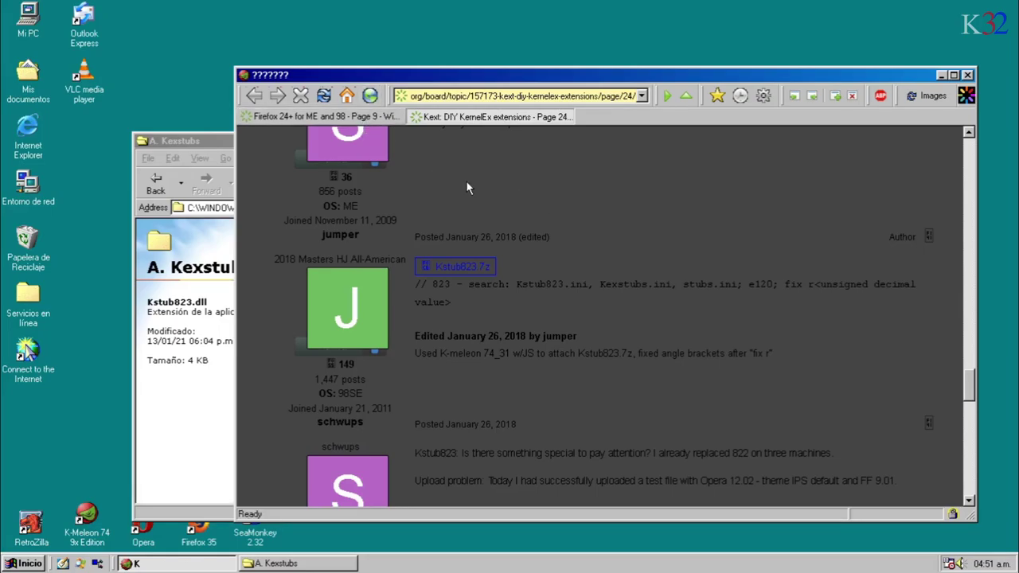
pyautogui.click(324, 116)
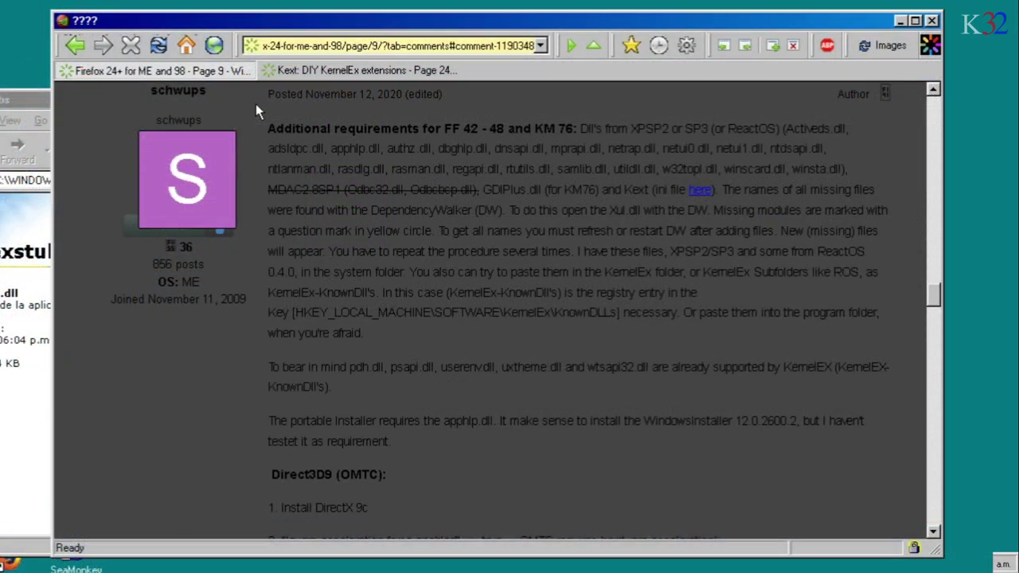
# - Review the post's "Additional requirements for FF 42 - 48 and KM 76" section, including the required DLLs and the KnownDLLs notes
pyautogui.moveTo(405, 148); pyautogui.dragTo(596, 307)
pyautogui.moveTo(486, 300); pyautogui.dragTo(487, 312)
pyautogui.click(399, 190)
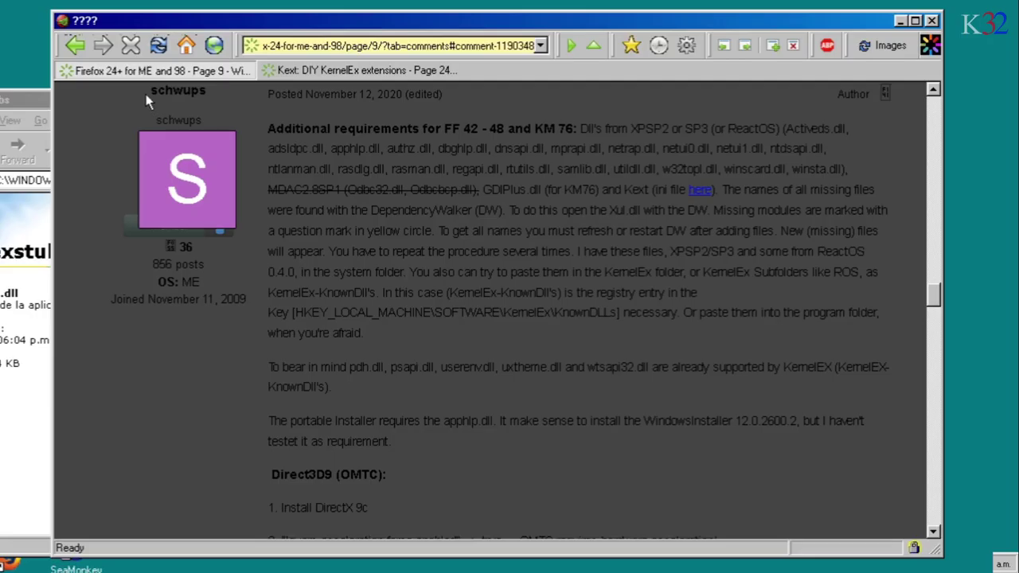
pyautogui.moveTo(146, 100); pyautogui.dragTo(218, 104)
pyautogui.click(355, 153)
pyautogui.moveTo(270, 133); pyautogui.dragTo(455, 409)
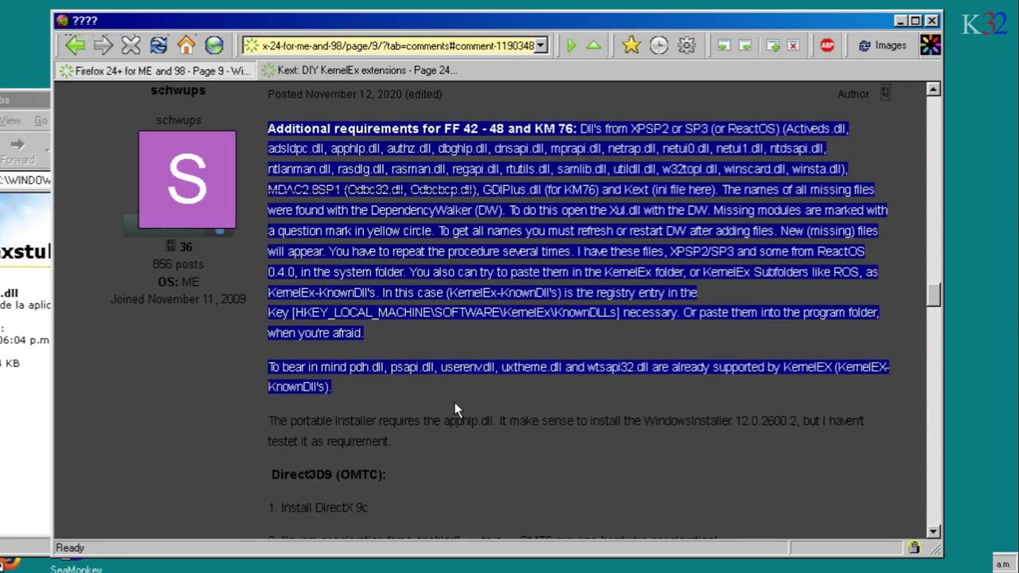
pyautogui.click(455, 409)
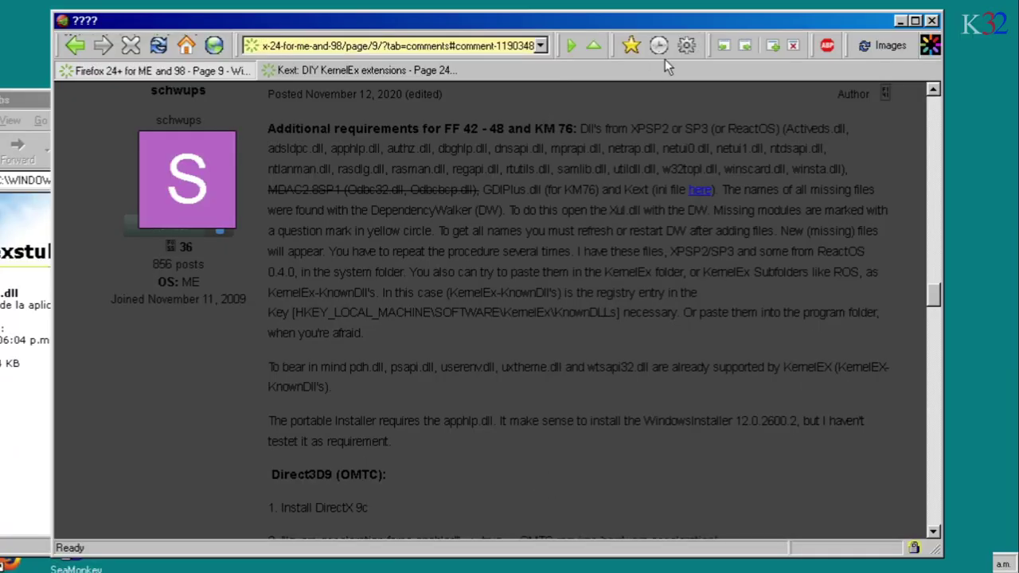
# - Close K-Meleon with both of its tabs and move the A. Kexstubs window aside to free the desktop icons
pyautogui.click(932, 20)
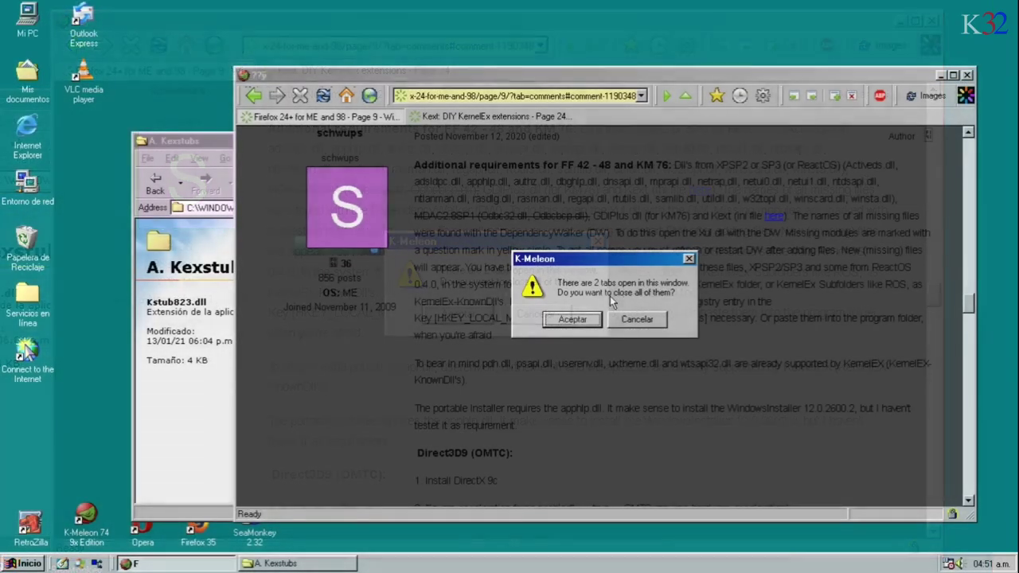
pyautogui.click(573, 319)
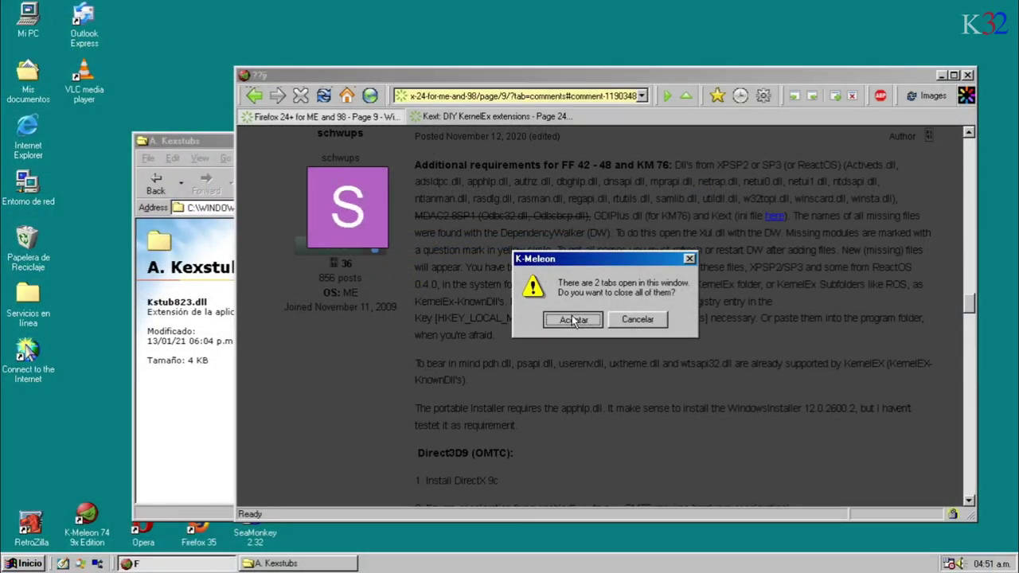
pyautogui.moveTo(336, 302); pyautogui.dragTo(428, 238)
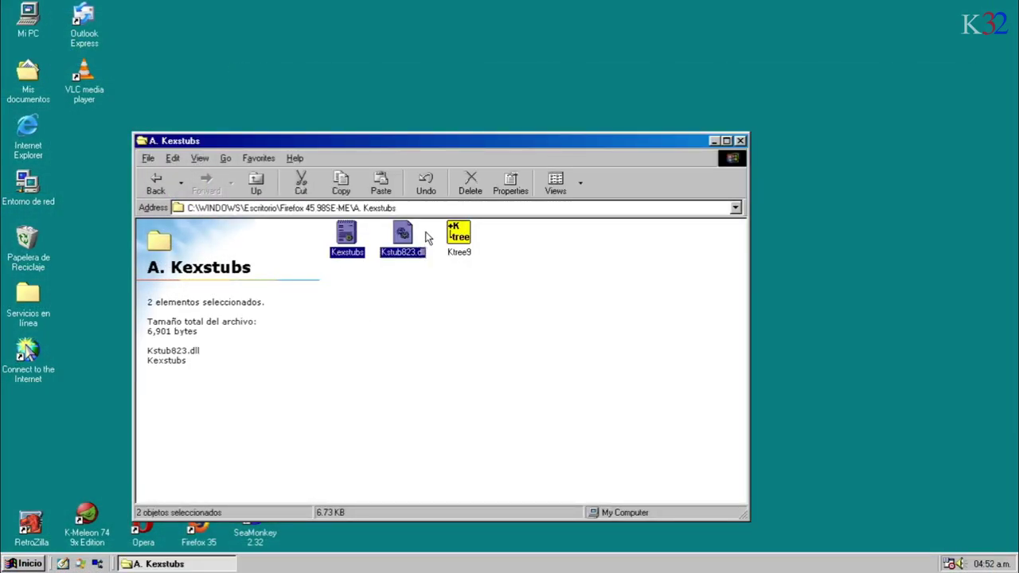
pyautogui.click(403, 314)
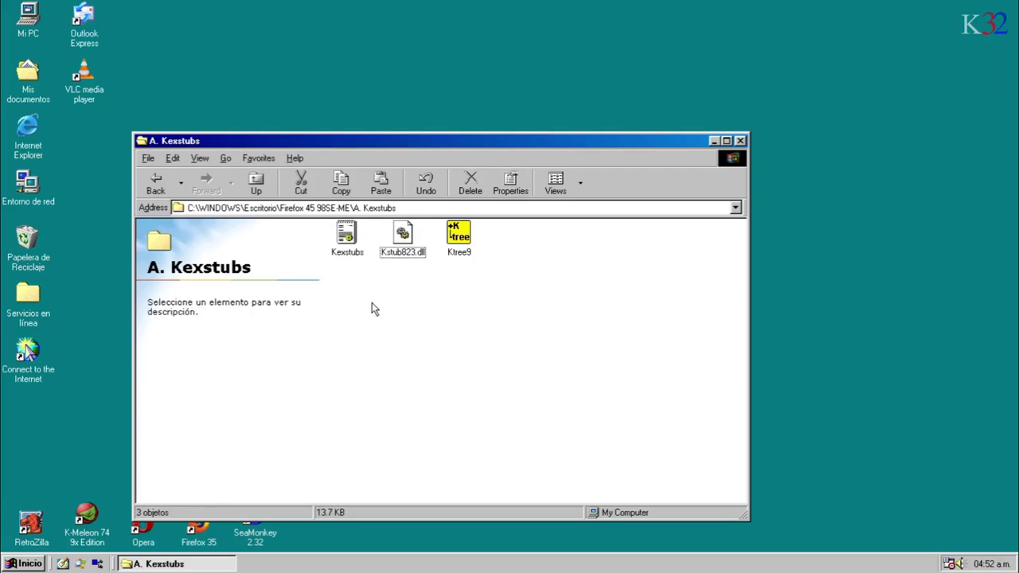
pyautogui.moveTo(392, 146); pyautogui.dragTo(619, 152)
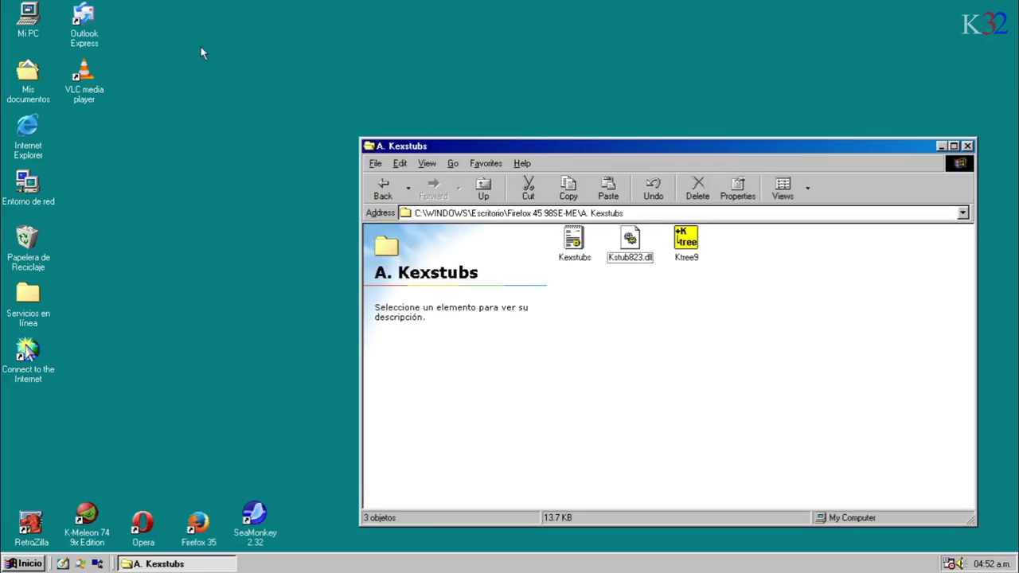
# - Open the C:\WINDOWS folder in a separate window and show its files
pyautogui.doubleClick(30, 17)
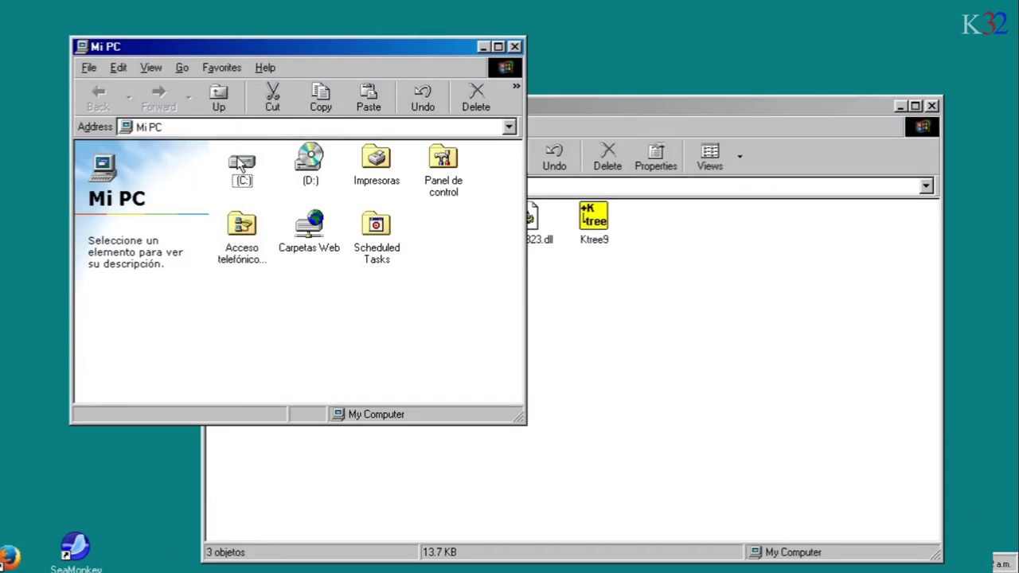
pyautogui.doubleClick(243, 170)
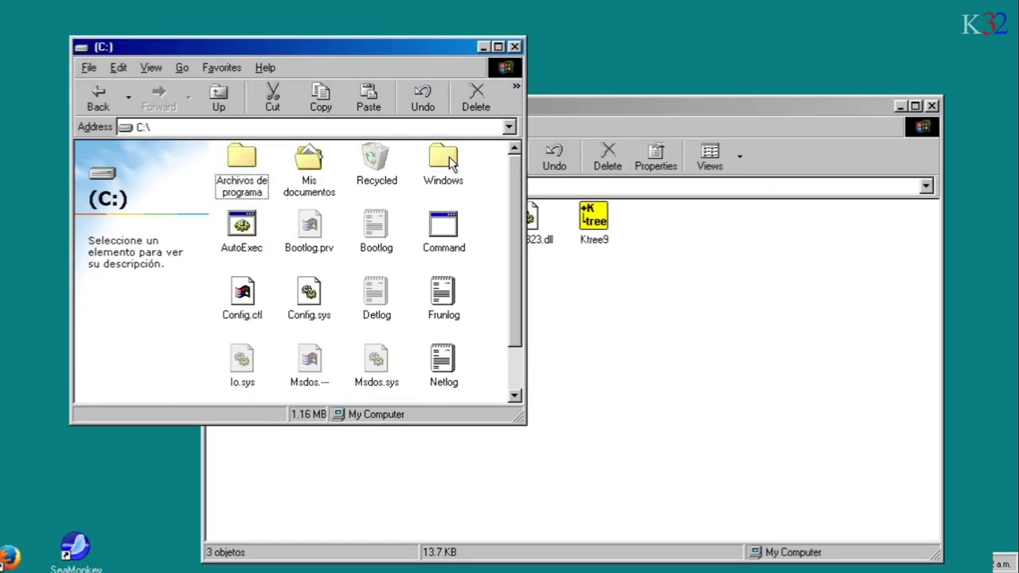
pyautogui.doubleClick(449, 157)
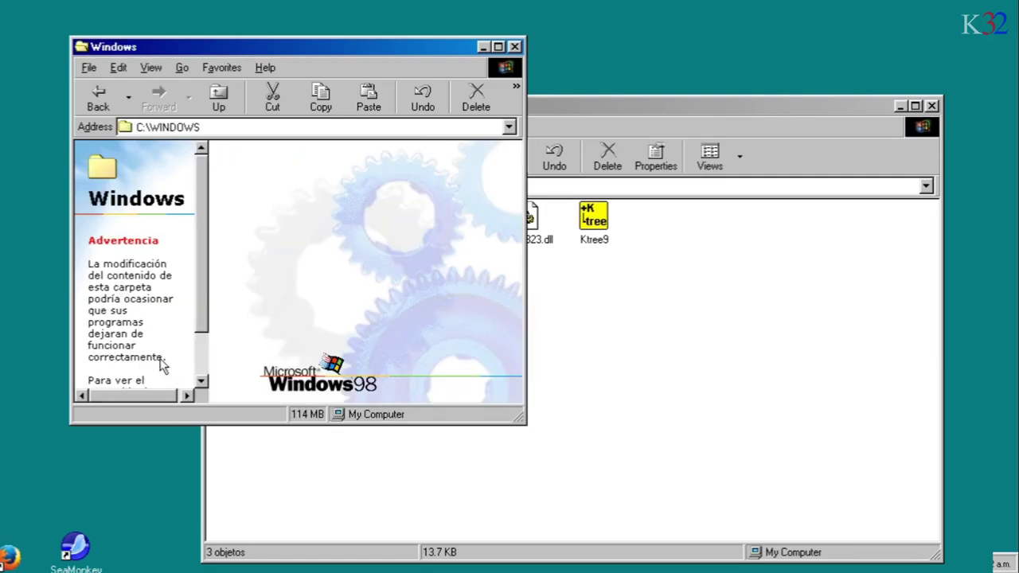
pyautogui.scroll(-2, 203, 266)
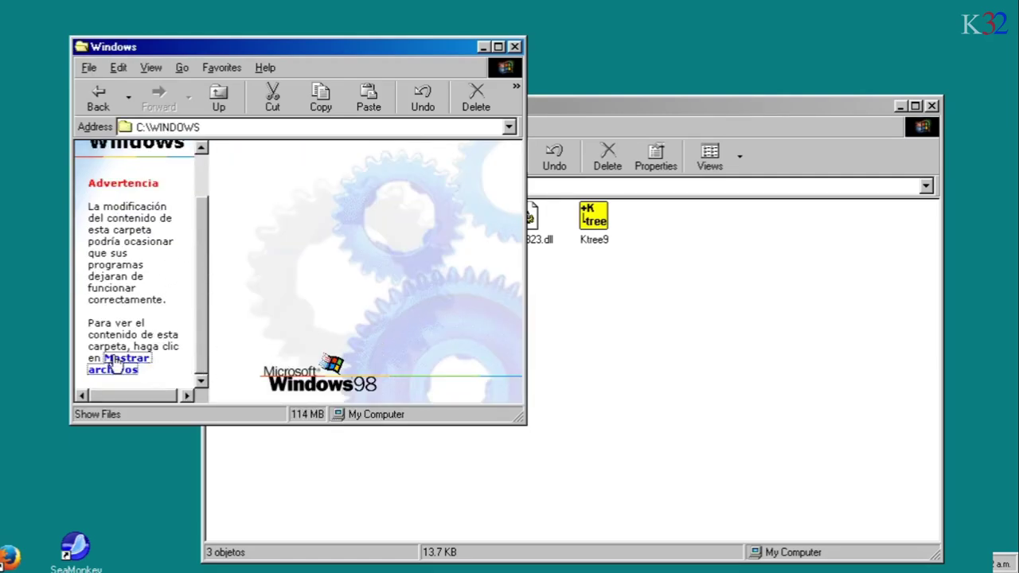
pyautogui.click(116, 365)
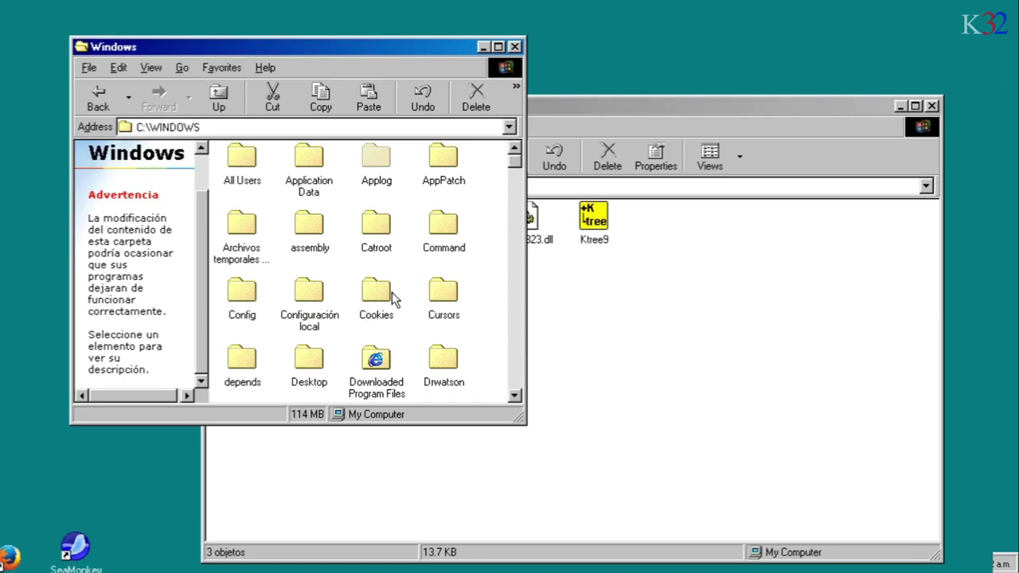
# - Open the KernelEx subfolder of C:\WINDOWS
pyautogui.click(377, 294)
pyautogui.click(380, 248)
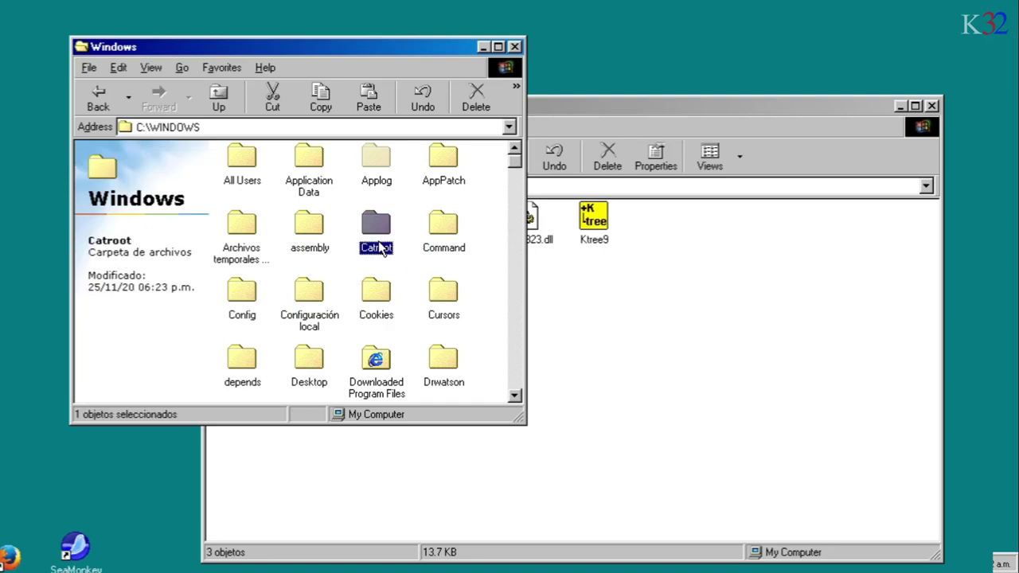
pyautogui.press('Down')
pyautogui.press('Down')
pyautogui.press('Down')
pyautogui.press('Down')
pyautogui.press('Down')
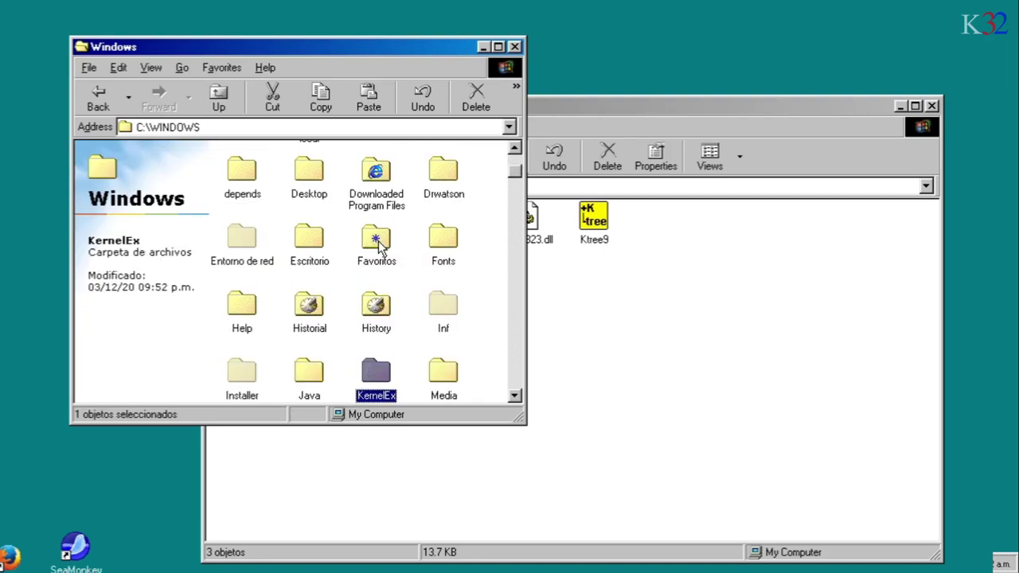
pyautogui.press('Return')
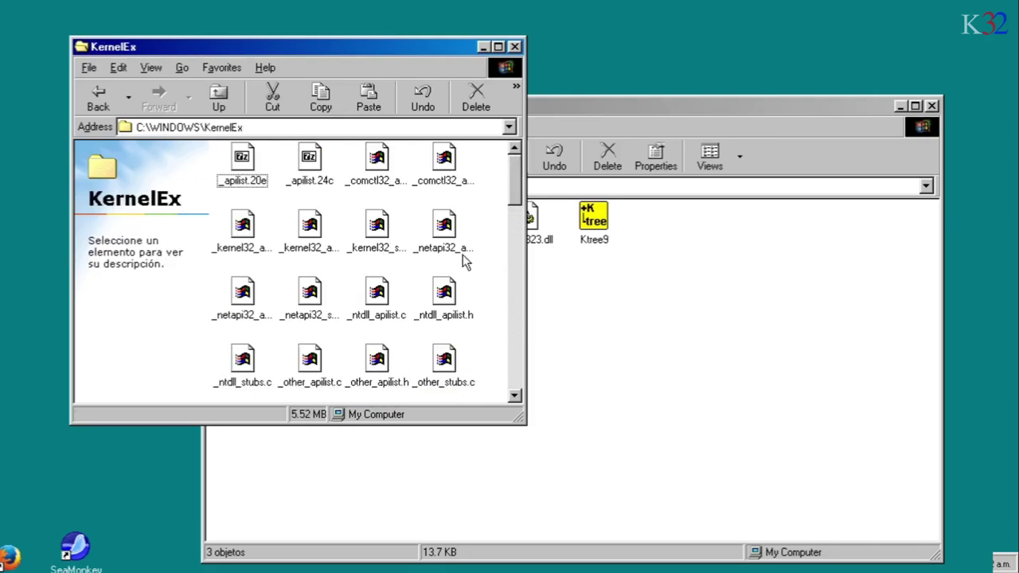
# - Copy Kexstubs and Kstub823.dll from the A. Kexstubs folder into C:\WINDOWS\KernelEx
pyautogui.click(569, 102)
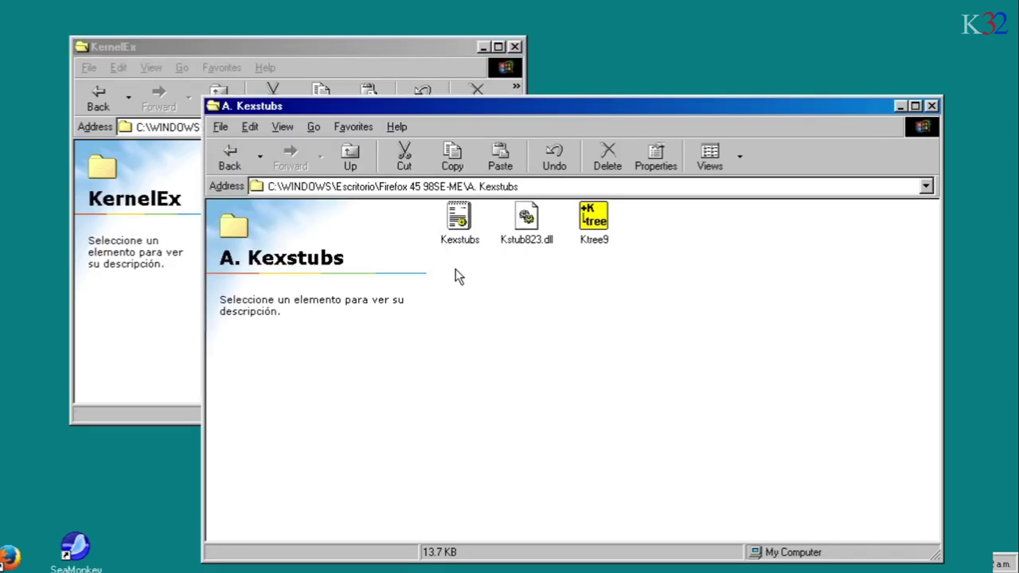
pyautogui.moveTo(456, 278); pyautogui.dragTo(541, 214)
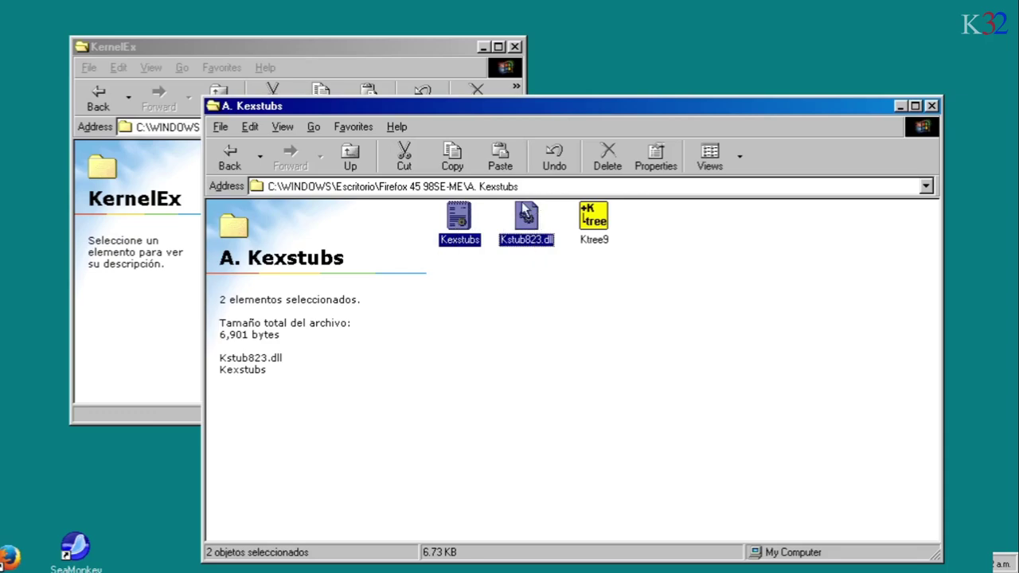
pyautogui.click(454, 160)
pyautogui.click(145, 284)
pyautogui.click(367, 97)
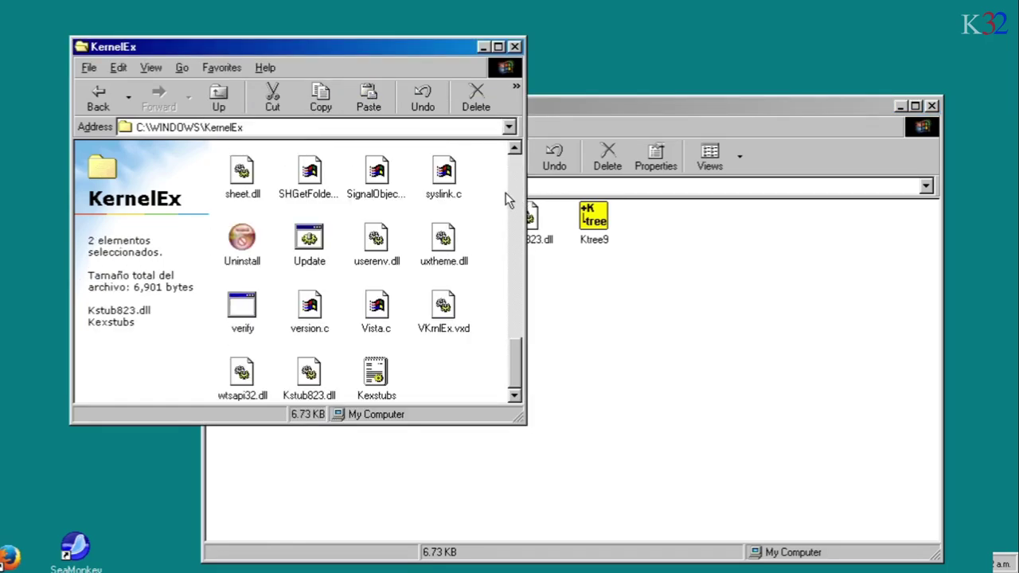
# - Open Core.ini from the KernelEx folder in Notepad
pyautogui.moveTo(513, 378); pyautogui.dragTo(514, 285)
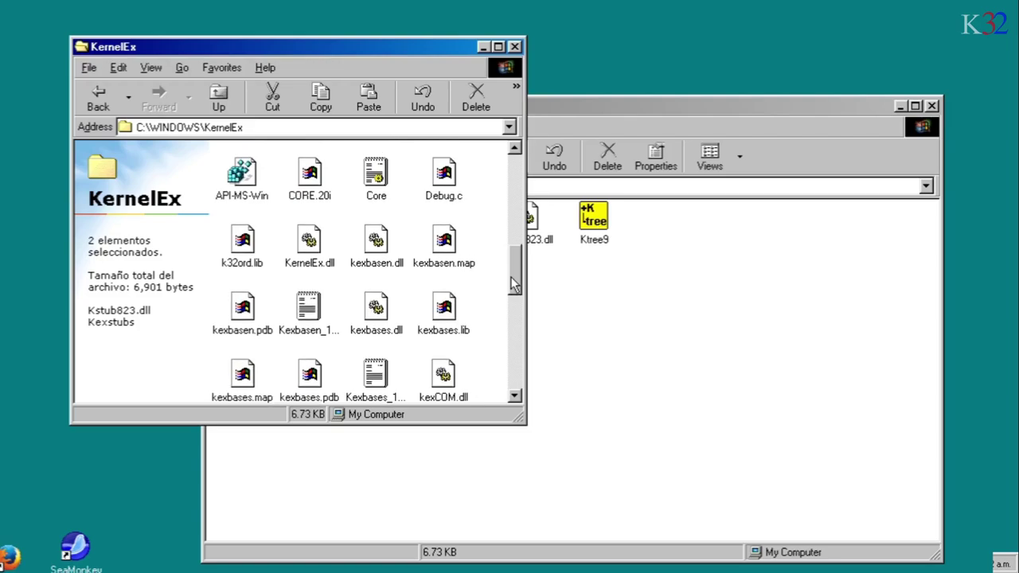
pyautogui.click(379, 185)
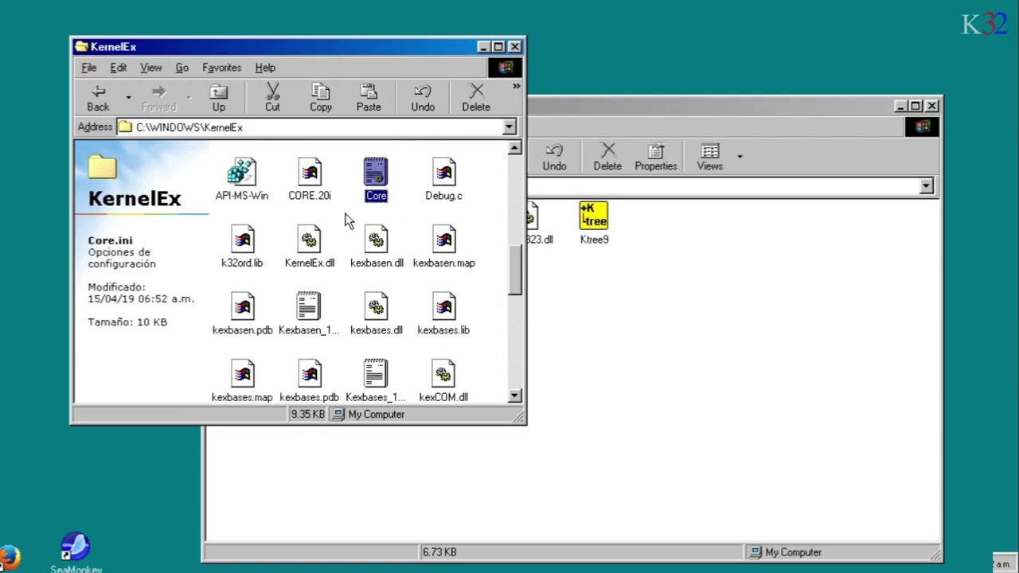
pyautogui.doubleClick(378, 177)
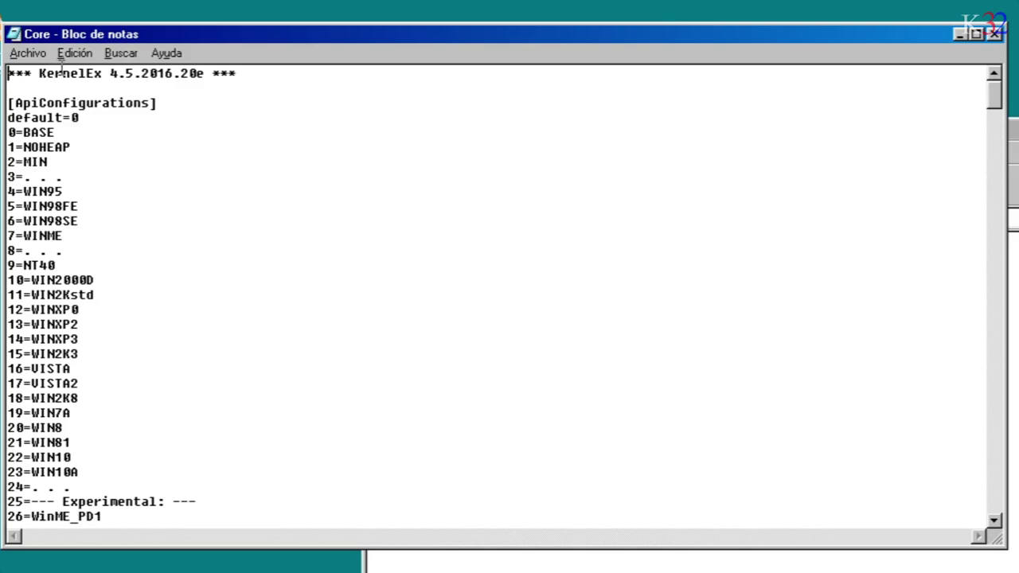
# - Search Core.ini for "base" to reach the [BASE] section
pyautogui.click(87, 56)
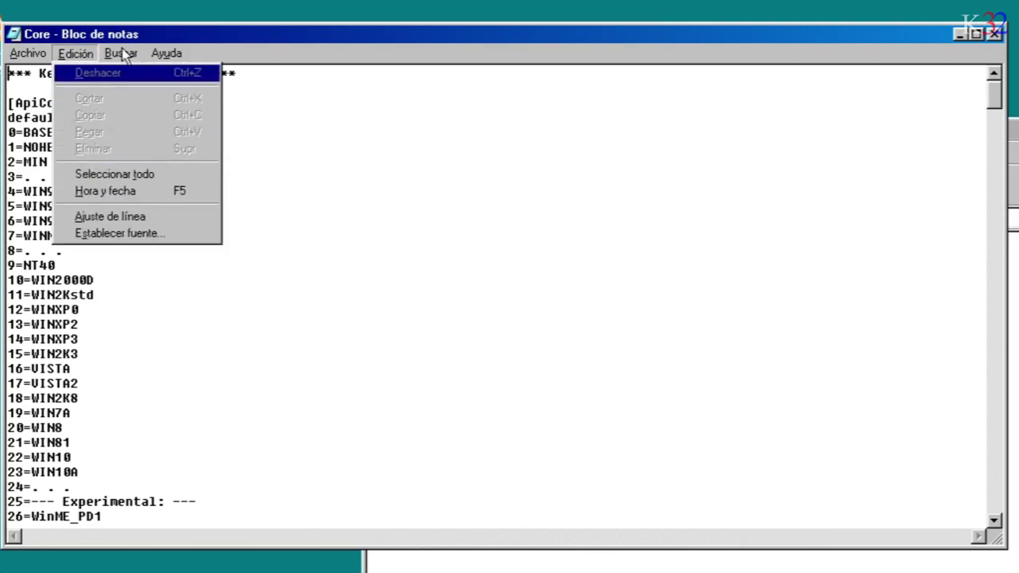
pyautogui.moveTo(132, 58)
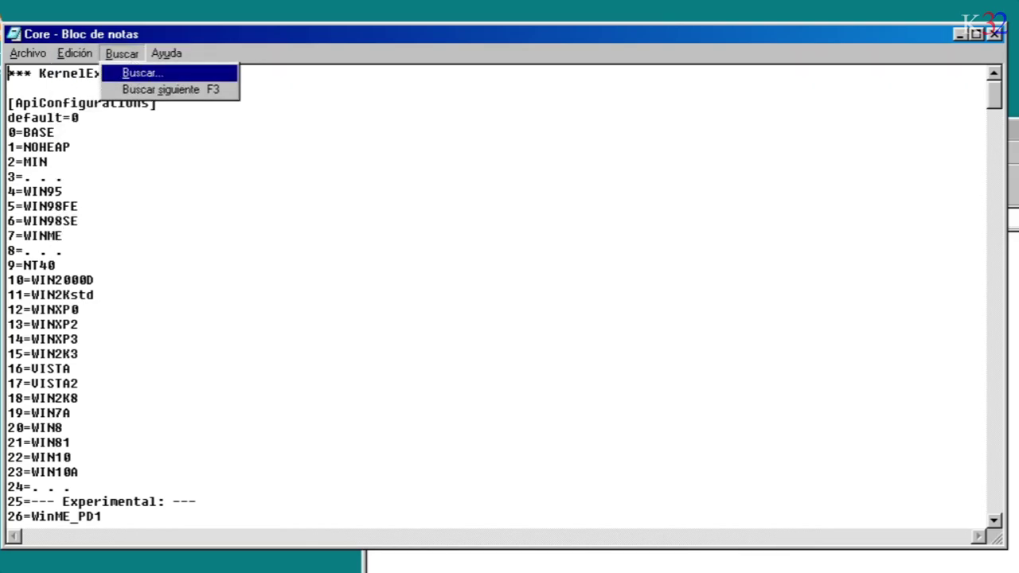
pyautogui.click(139, 76)
pyautogui.moveTo(286, 196); pyautogui.dragTo(514, 223)
pyautogui.write('base')
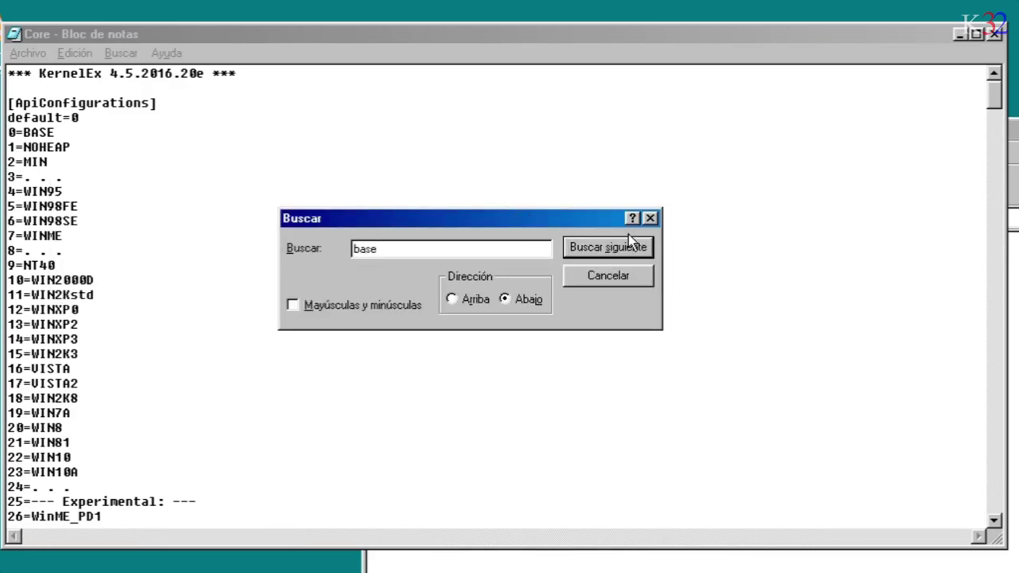
pyautogui.click(628, 238)
pyautogui.click(627, 241)
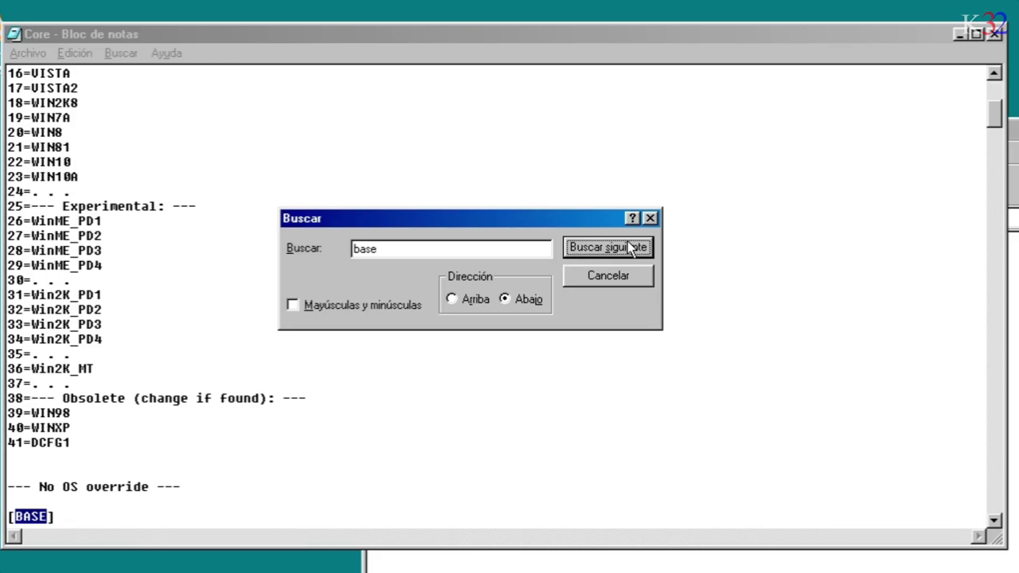
# - Insert "kstub823," before std in the contents line of the [BASE] section
pyautogui.moveTo(74, 513); pyautogui.dragTo(22, 513)
pyautogui.click(99, 510)
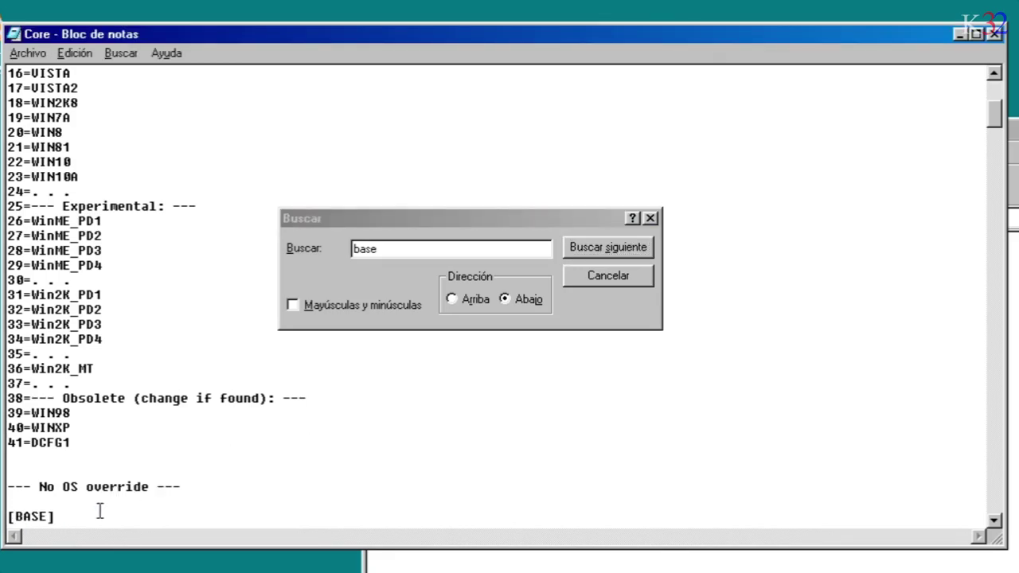
pyautogui.hotkey('ctrl', 'v')
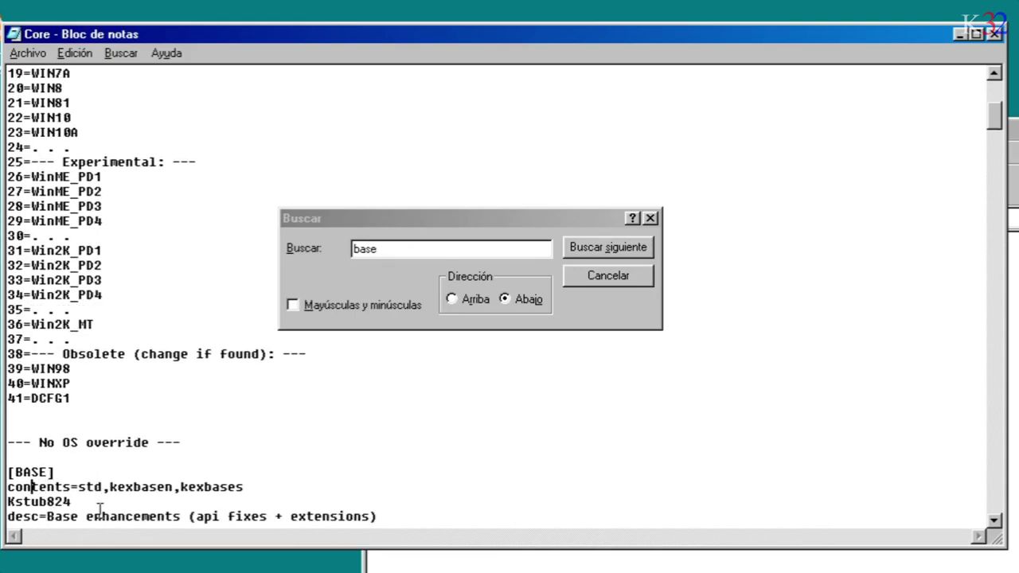
pyautogui.press('Left')
pyautogui.press('Left')
pyautogui.write('kstub')
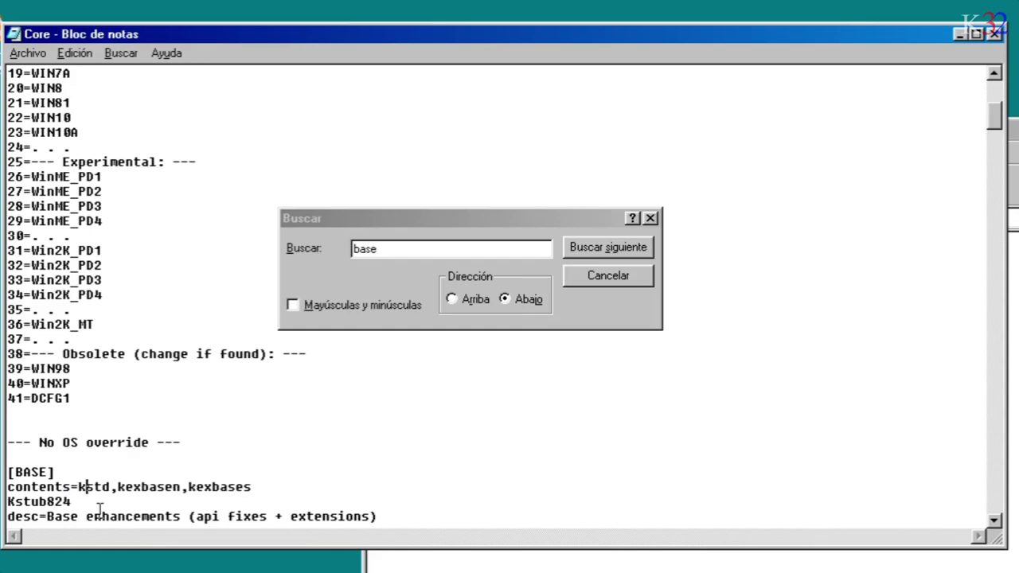
pyautogui.write('823')
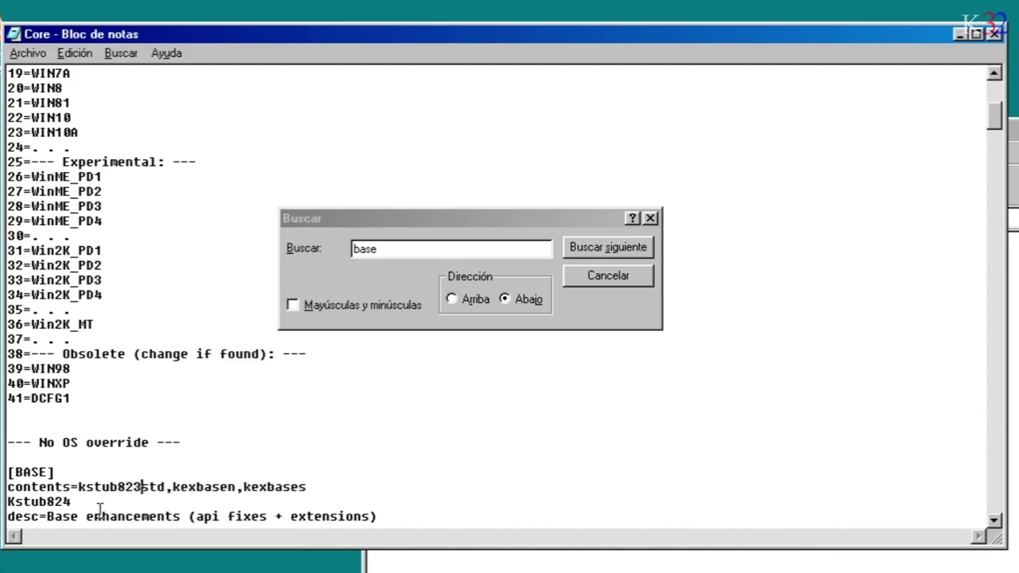
pyautogui.write(',')
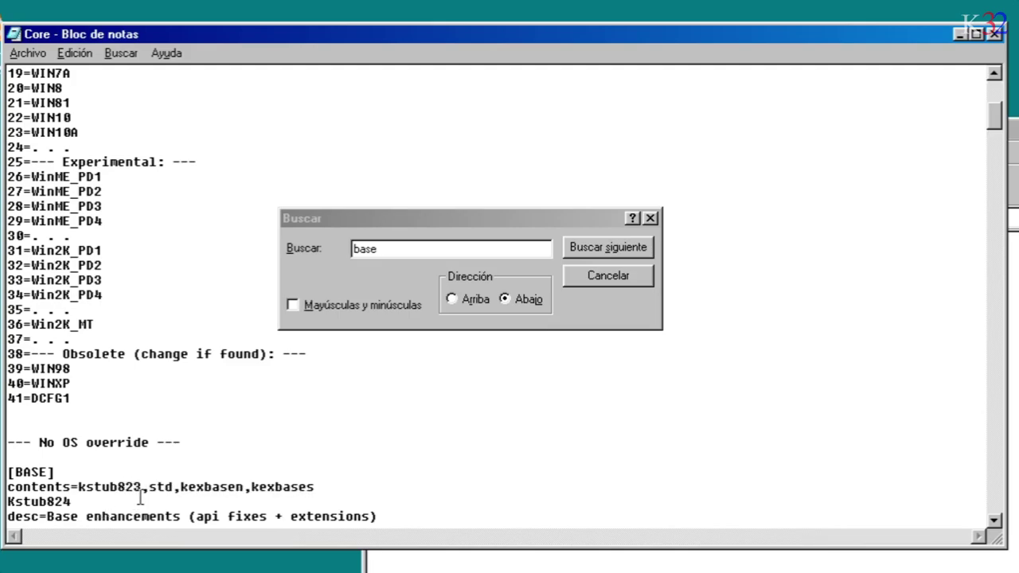
# - Search Core.ini for "dcfg1" to reach the [DCFG1] section
pyautogui.moveTo(143, 486); pyautogui.dragTo(341, 491)
pyautogui.click(338, 491)
pyautogui.click(457, 247)
pyautogui.moveTo(456, 247); pyautogui.dragTo(340, 244)
pyautogui.write('dcfg1')
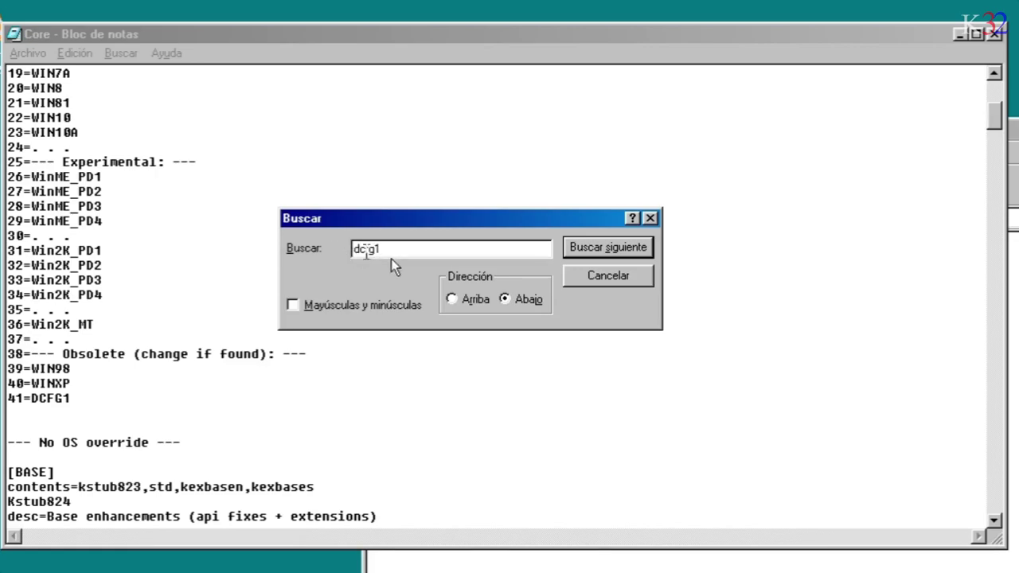
pyautogui.click(627, 253)
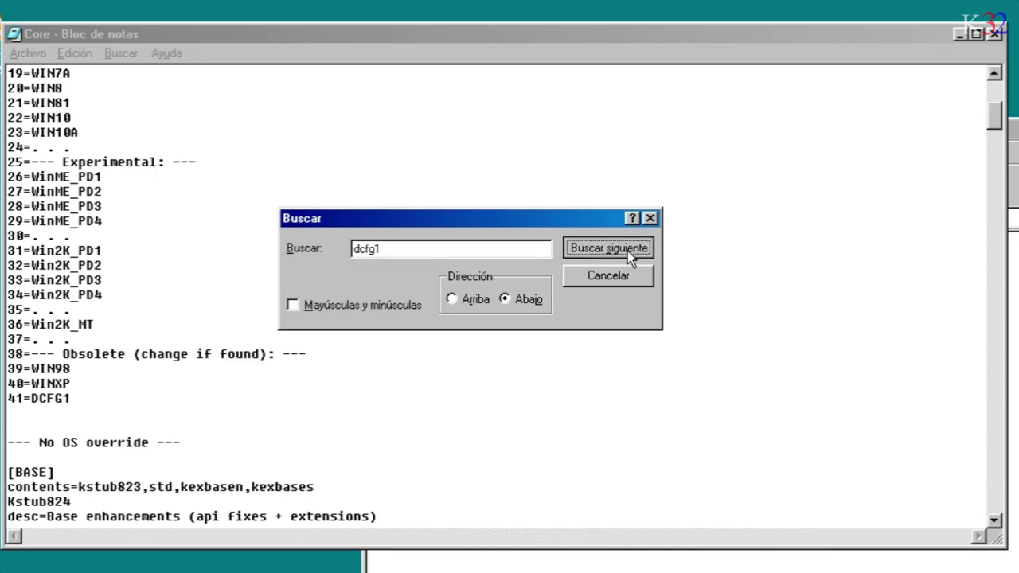
# - Insert "kstub823," before std in the contents line of the [DCFG1] section and dismiss the search
pyautogui.click(108, 516)
pyautogui.hotkey('shift', 'Left')
pyautogui.hotkey('shift', 'Left')
pyautogui.hotkey('shift', 'Left')
pyautogui.hotkey('shift', 'Left')
pyautogui.hotkey('shift', 'Left')
pyautogui.hotkey('shift', 'Left')
pyautogui.hotkey('shift', 'Left')
pyautogui.press('End')
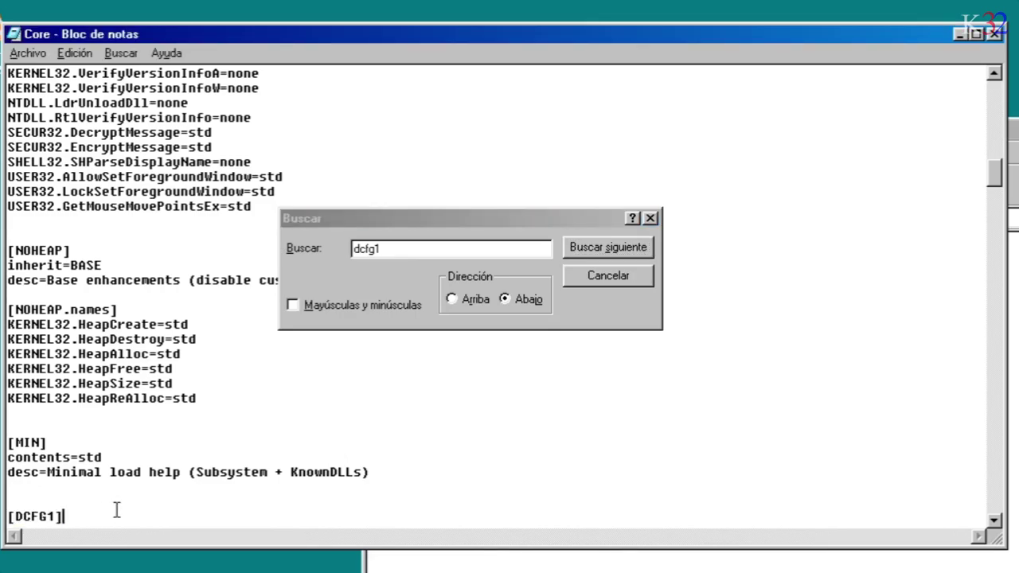
pyautogui.press('Down')
pyautogui.press('Down')
pyautogui.press('Down')
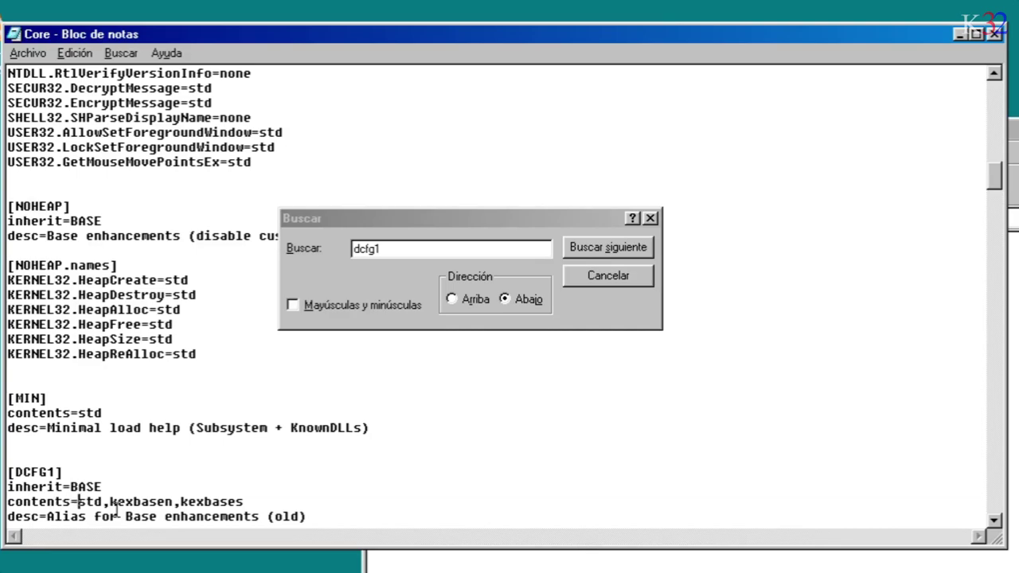
pyautogui.write('kstub32')
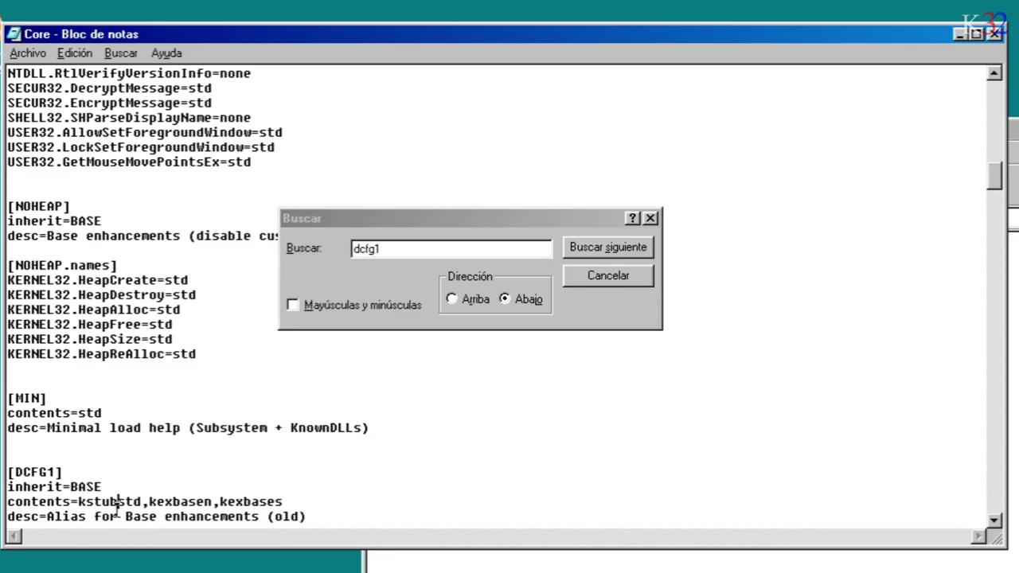
pyautogui.write('3')
pyautogui.write(',')
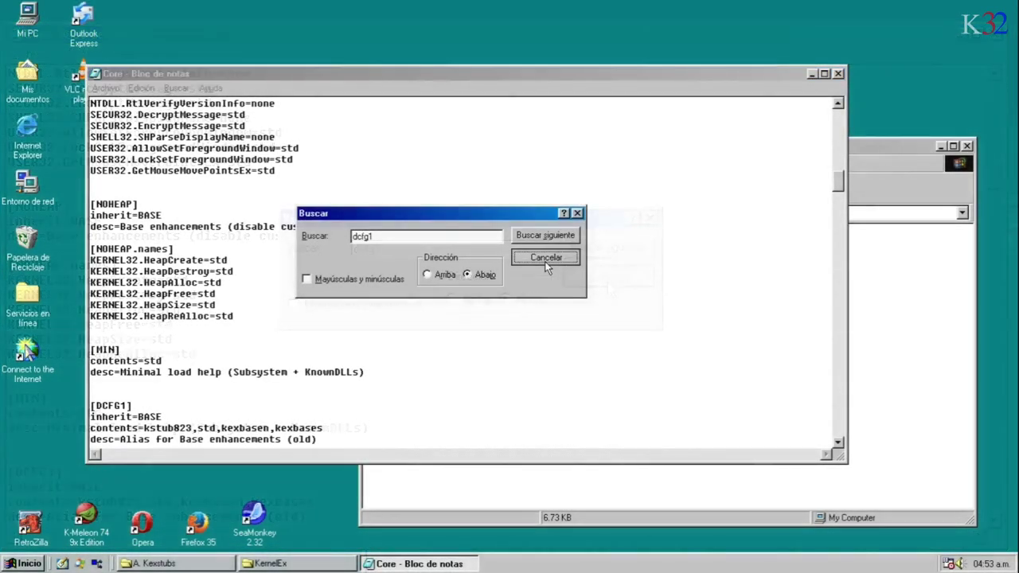
pyautogui.click(545, 259)
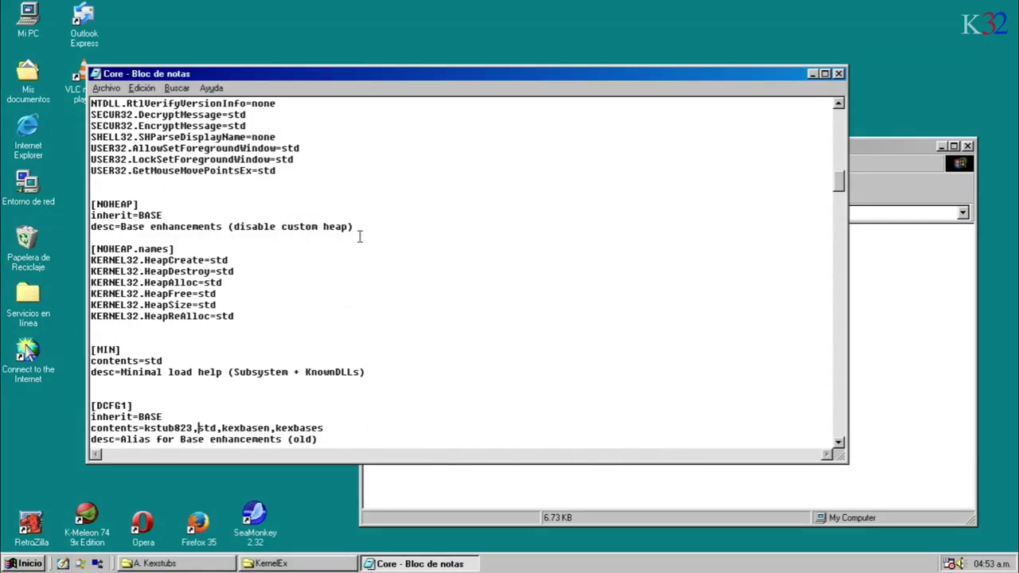
# - Save the edited Core.ini file and close it
pyautogui.click(107, 88)
pyautogui.click(123, 129)
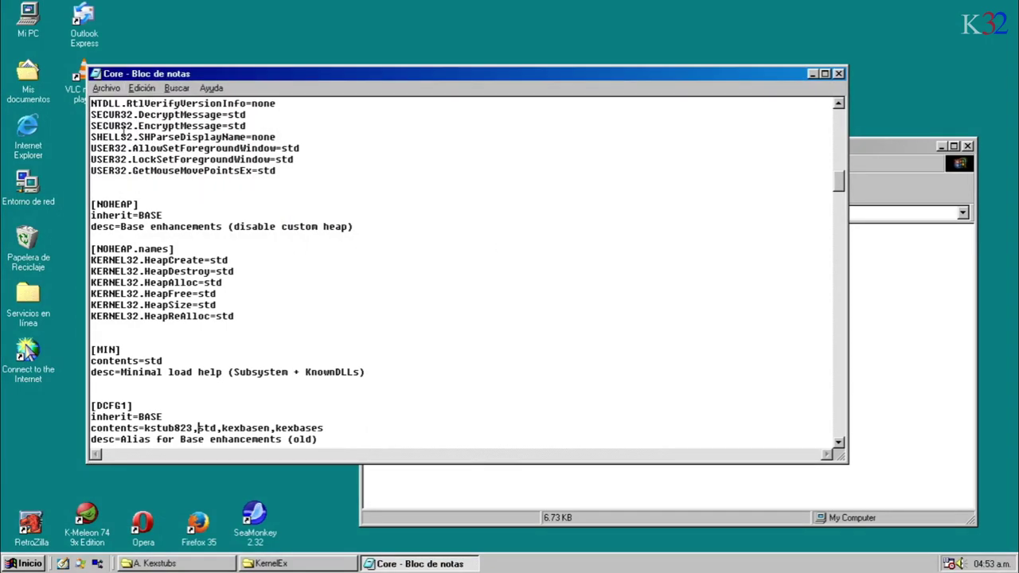
pyautogui.click(96, 73)
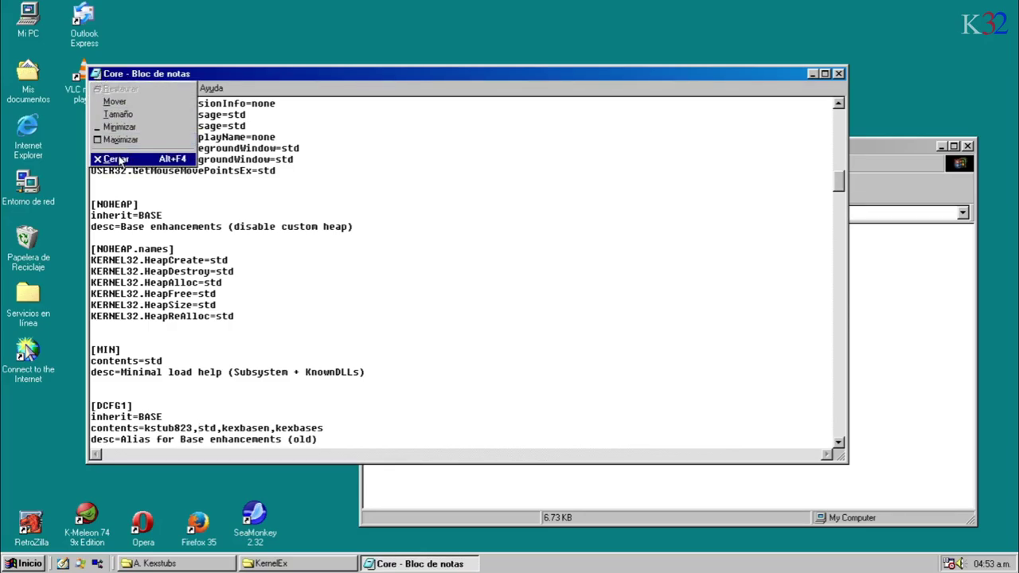
pyautogui.click(119, 156)
# - Close the open folder and restart Windows
pyautogui.doubleClick(367, 146)
pyautogui.hotkey('alt', 'F4')
pyautogui.click(443, 275)
pyautogui.click(466, 310)
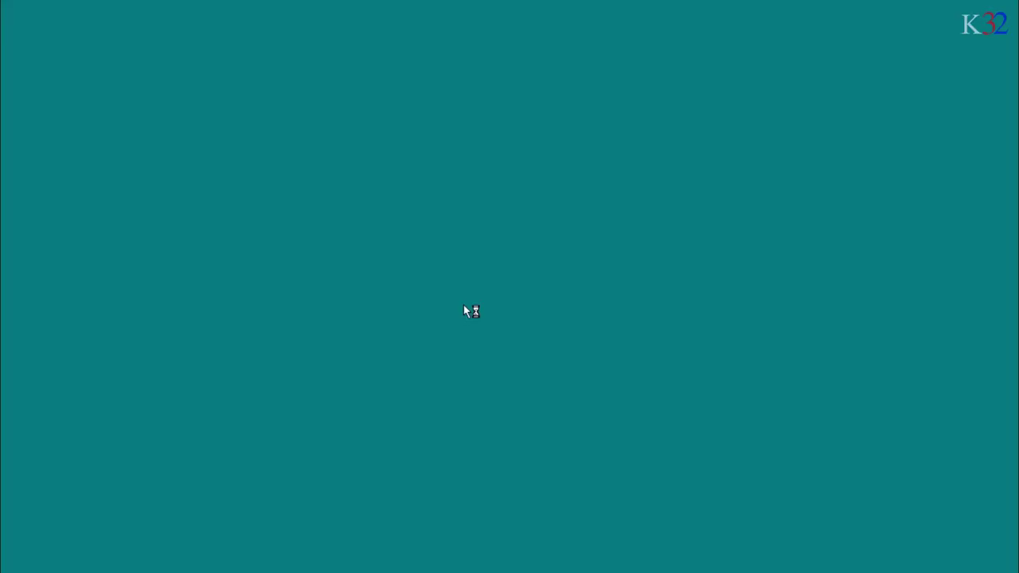
pyautogui.click(665, 184)
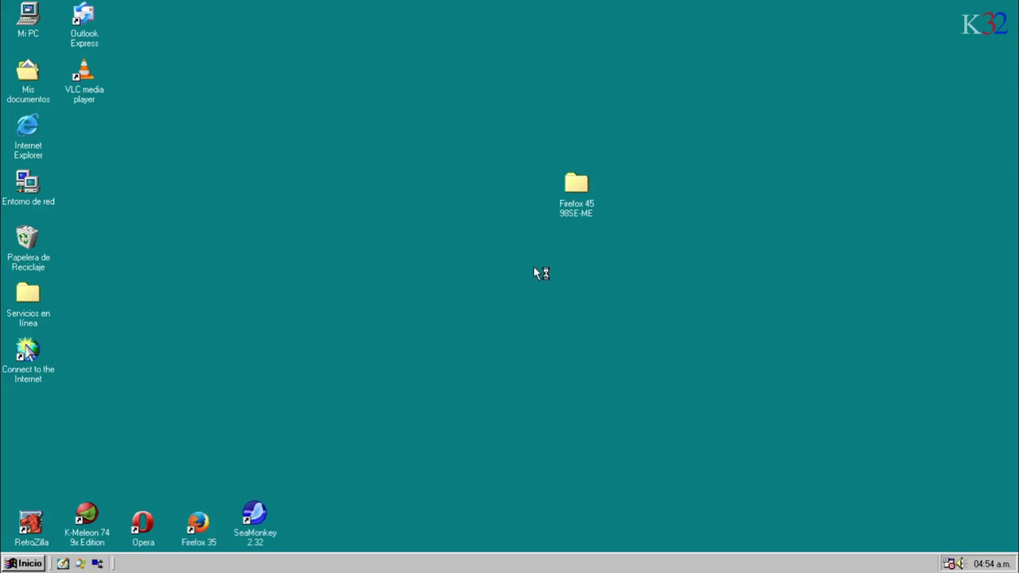
# - Open the "1 - Xp Sp3 DLLs" folder inside B. DLLs of the desktop folder Firefox 45 98SE-ME
pyautogui.doubleClick(577, 197)
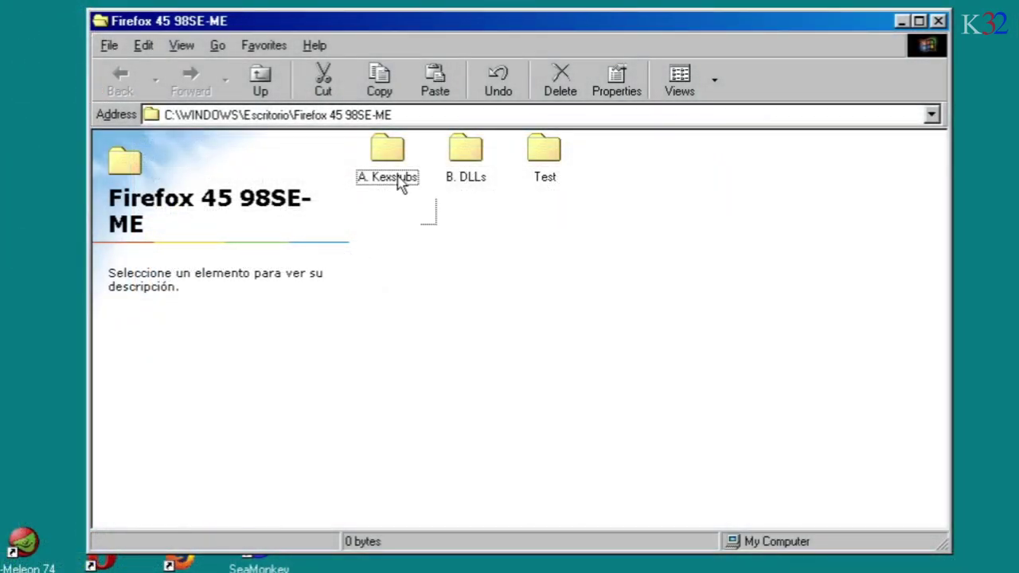
pyautogui.click(349, 247)
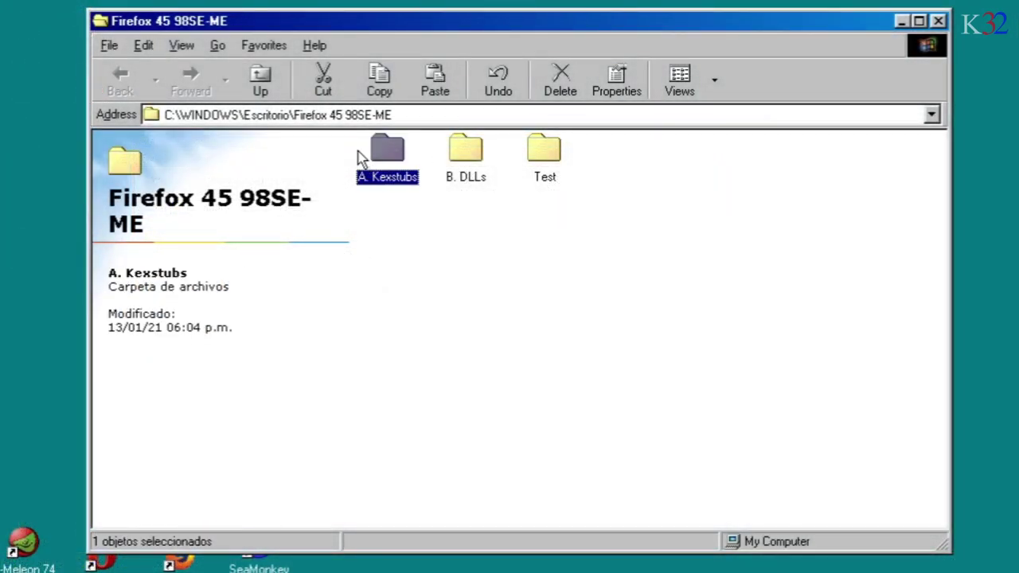
pyautogui.click(473, 230)
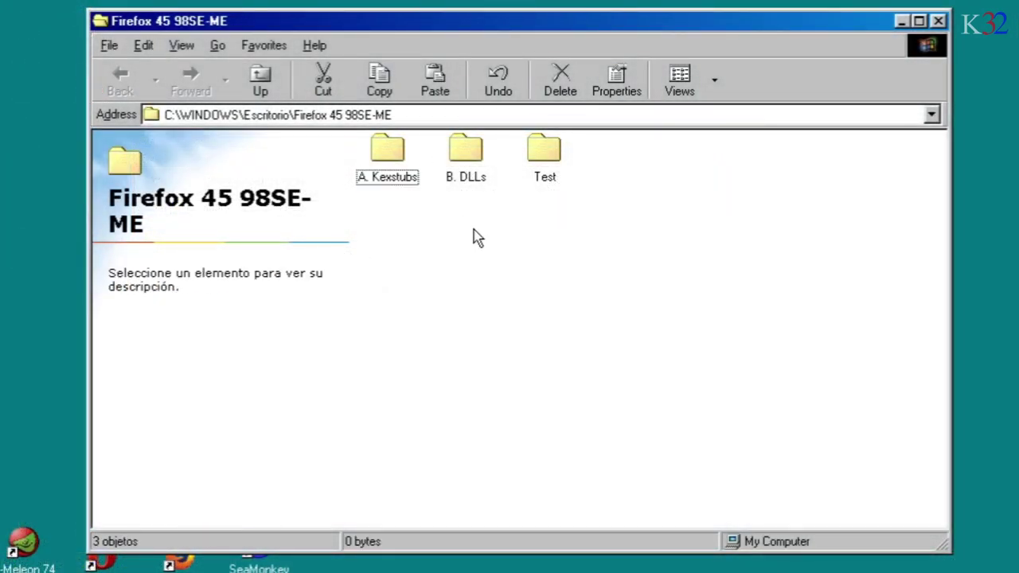
pyautogui.doubleClick(472, 157)
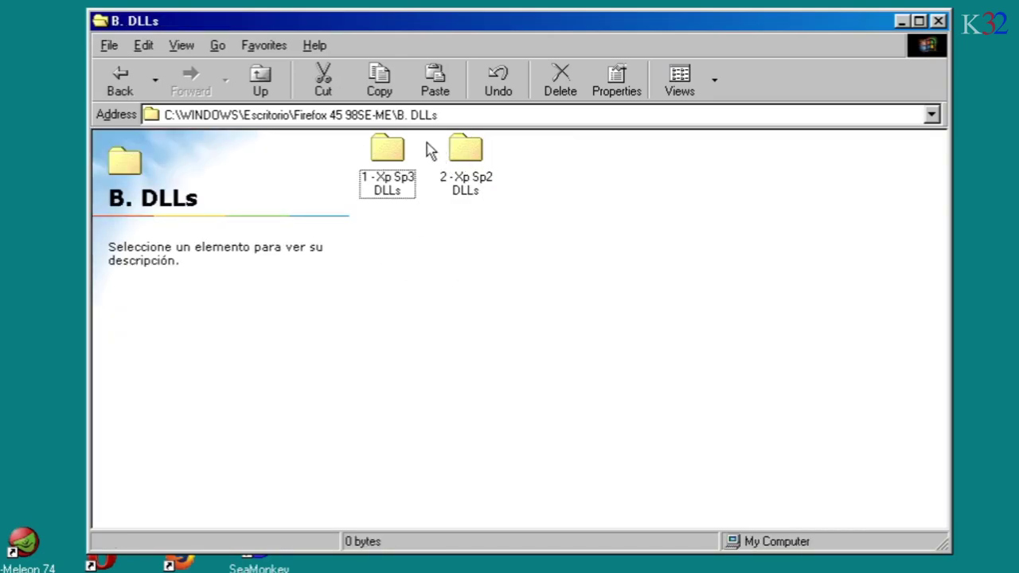
pyautogui.click(385, 149)
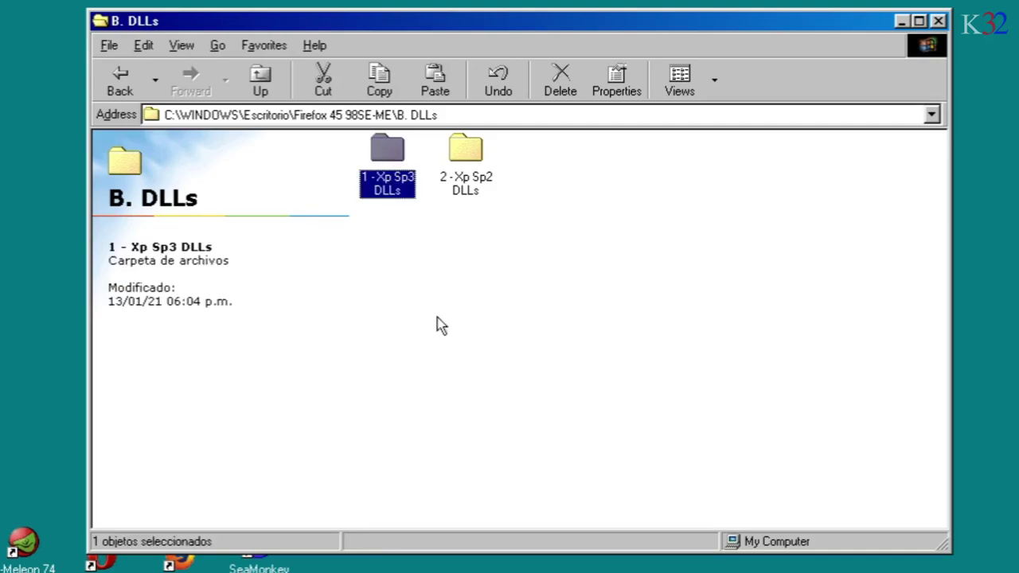
pyautogui.click(465, 153)
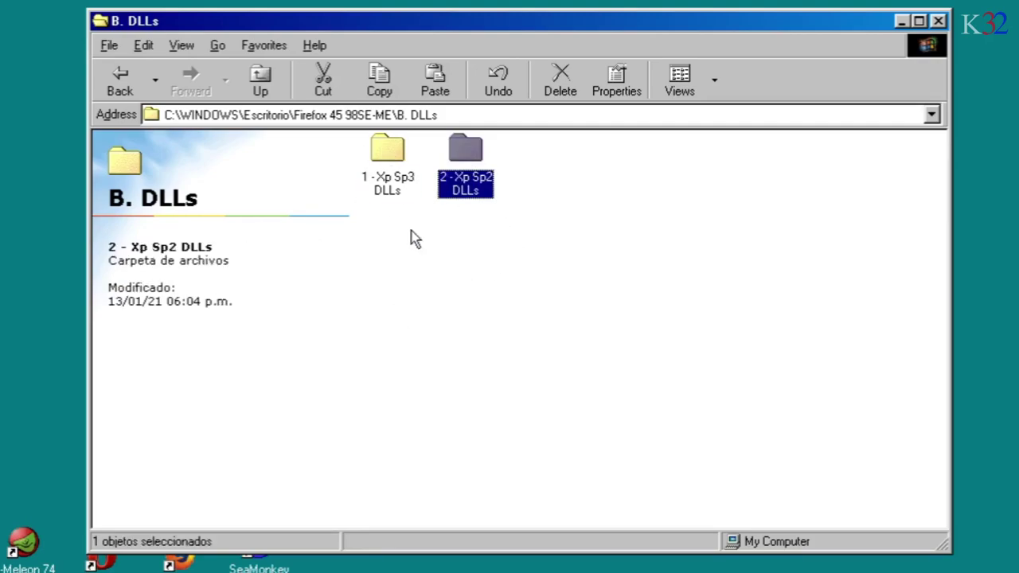
pyautogui.click(395, 161)
pyautogui.click(461, 151)
pyautogui.click(359, 383)
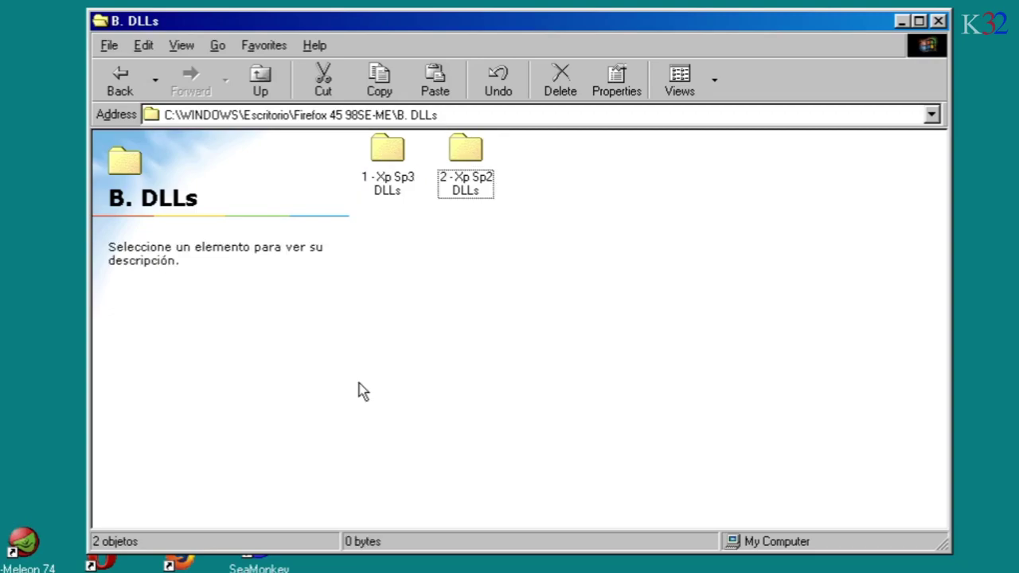
pyautogui.doubleClick(390, 155)
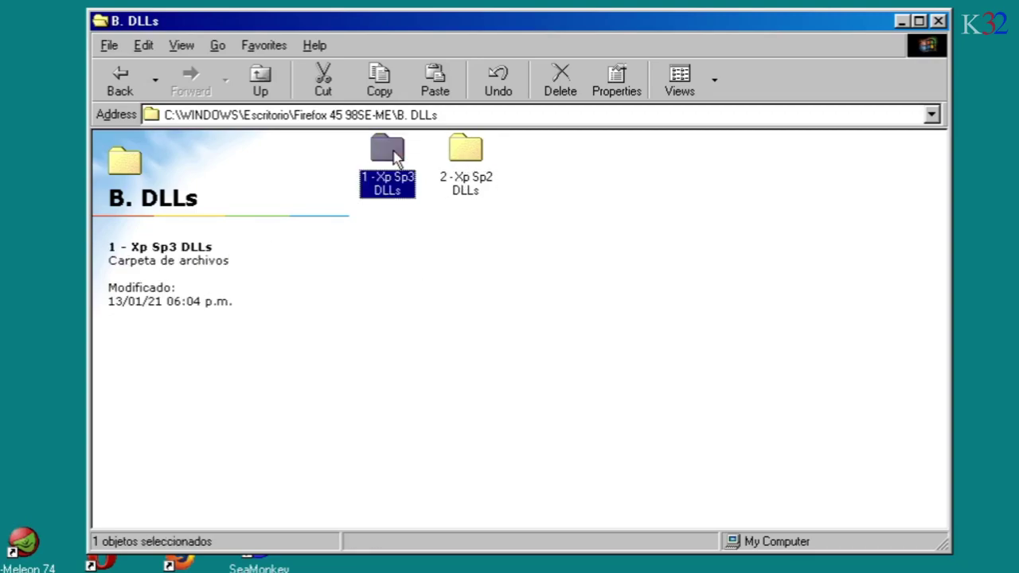
pyautogui.click(401, 151)
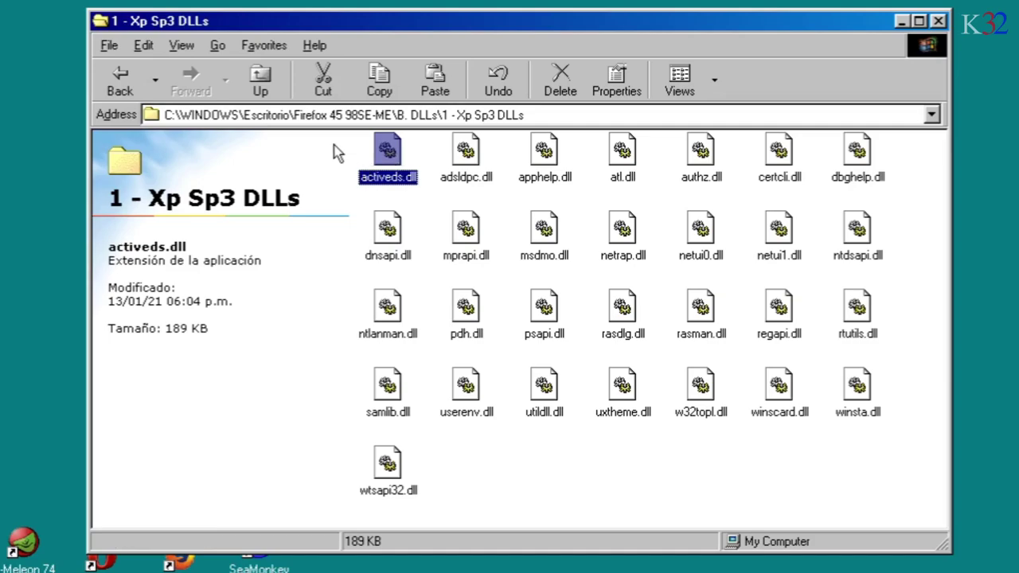
# - Copy all the Xp Sp3 DLL files into the Test\FirefoxPortable\App\Firefox folder
pyautogui.moveTo(353, 149); pyautogui.dragTo(876, 518)
pyautogui.click(390, 91)
pyautogui.click(260, 79)
pyautogui.click(260, 80)
pyautogui.doubleClick(545, 152)
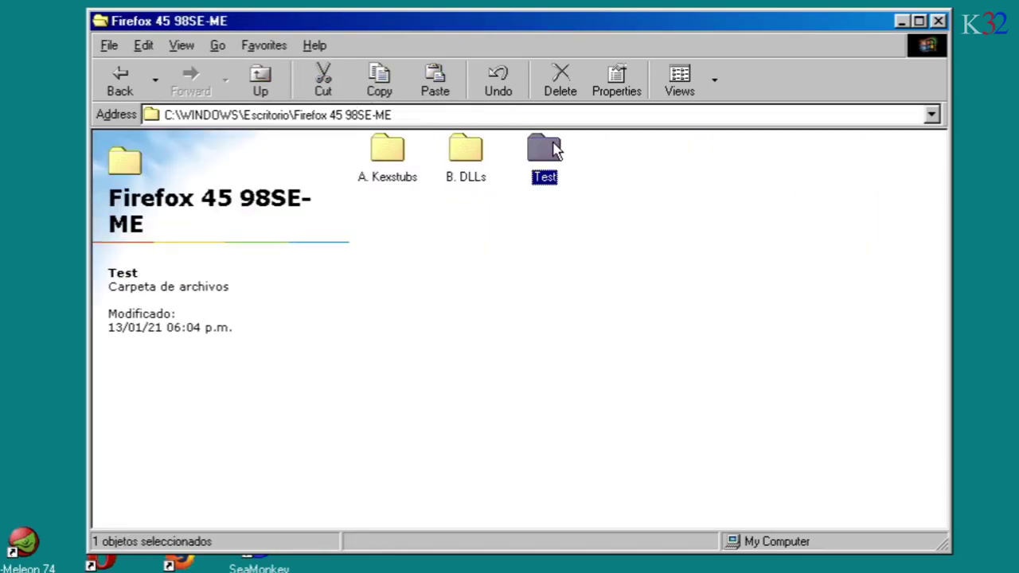
pyautogui.doubleClick(393, 158)
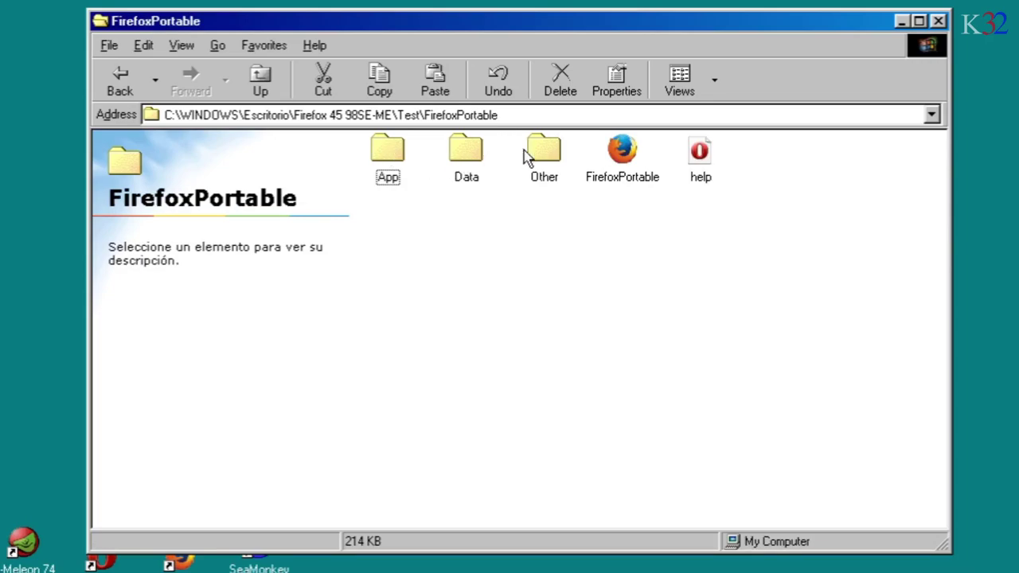
pyautogui.doubleClick(387, 164)
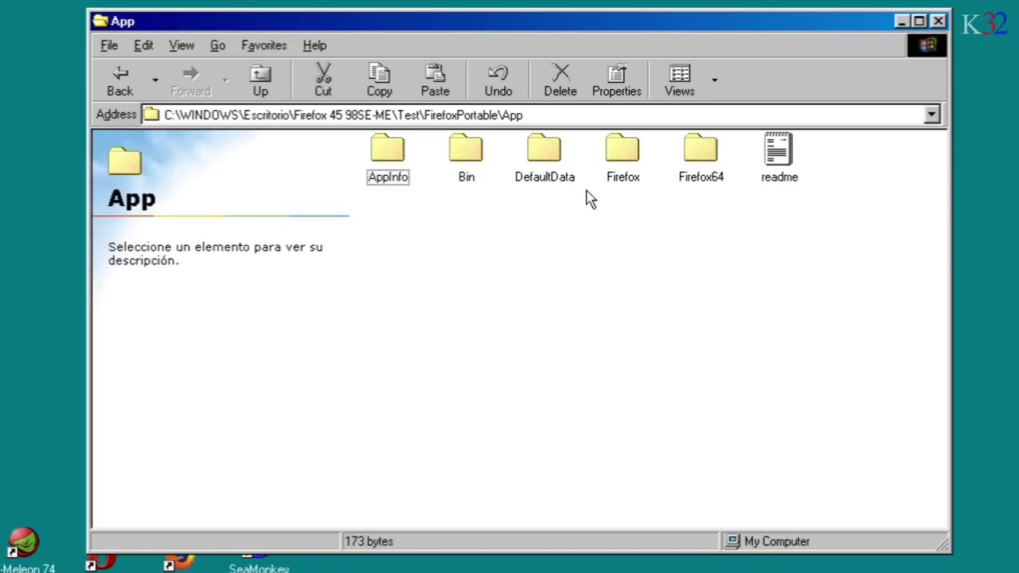
pyautogui.doubleClick(628, 163)
pyautogui.rightClick(581, 293)
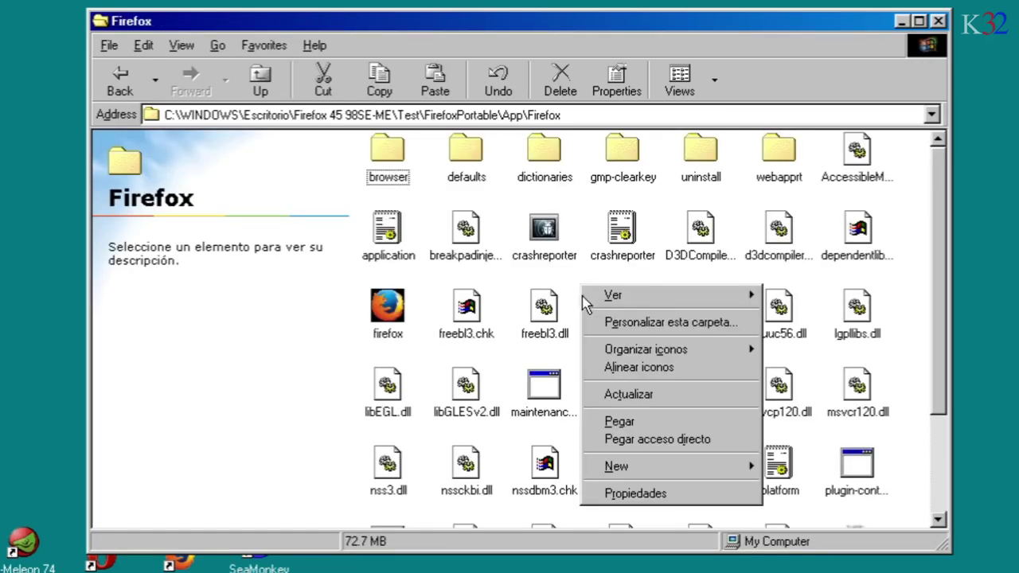
pyautogui.click(621, 436)
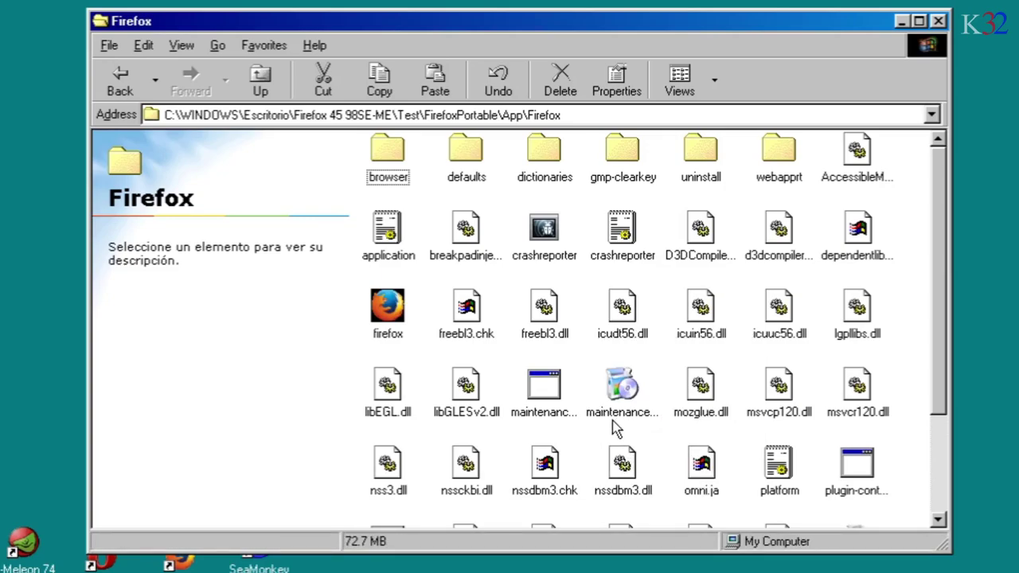
pyautogui.click(644, 283)
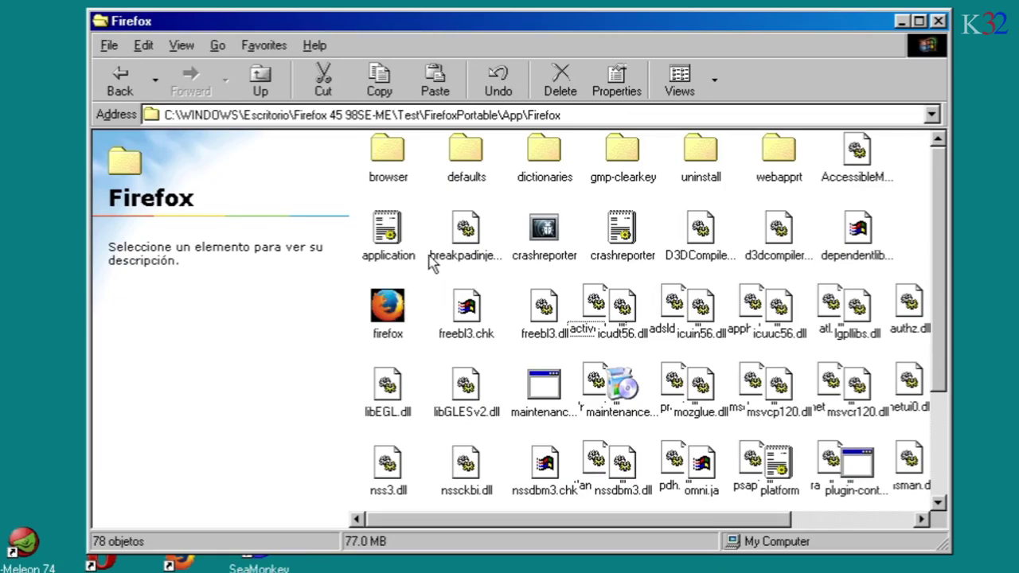
# - Try to launch firefox.exe from the App\Firefox folder
pyautogui.doubleClick(388, 308)
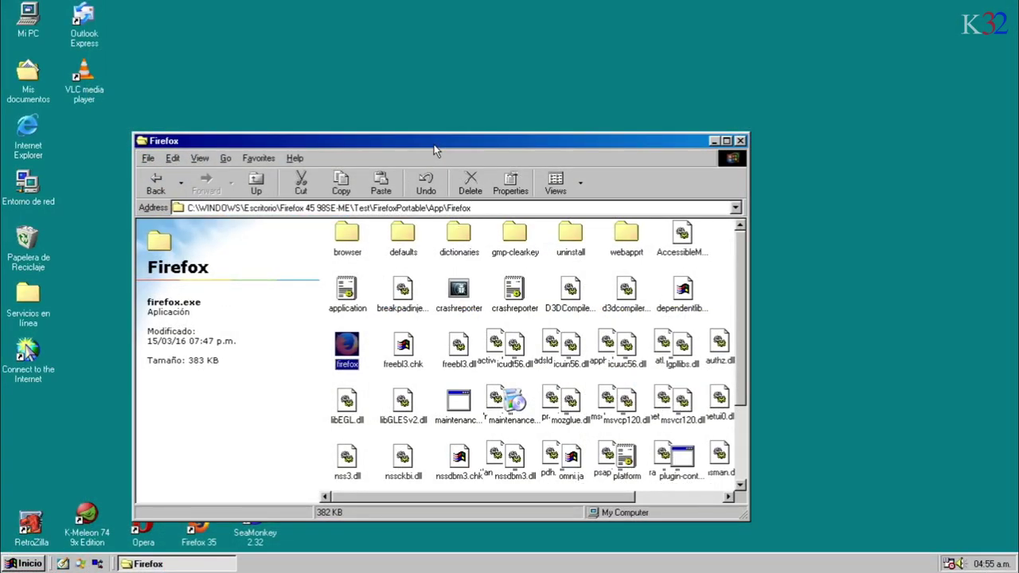
pyautogui.moveTo(434, 150); pyautogui.dragTo(647, 49)
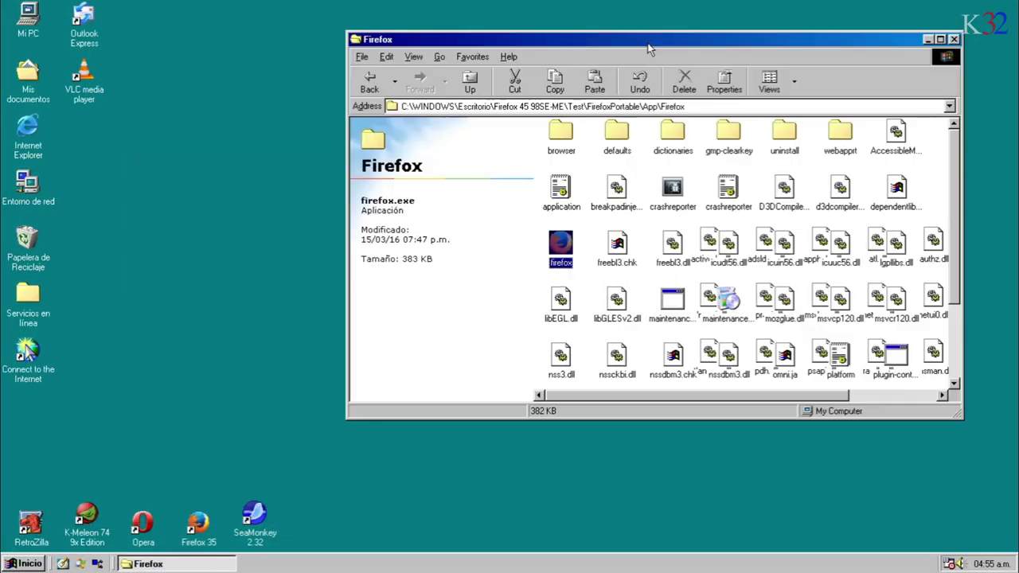
pyautogui.click(591, 243)
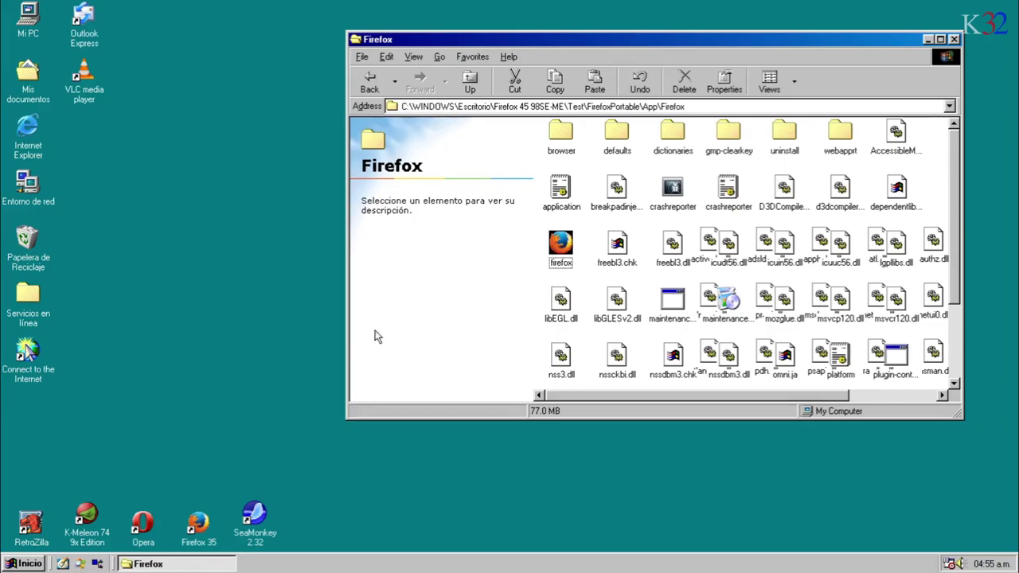
# - Switch to Dependency Walker and load firefox.exe into it from the App\Firefox folder, dismissing the processing warning
pyautogui.click(97, 564)
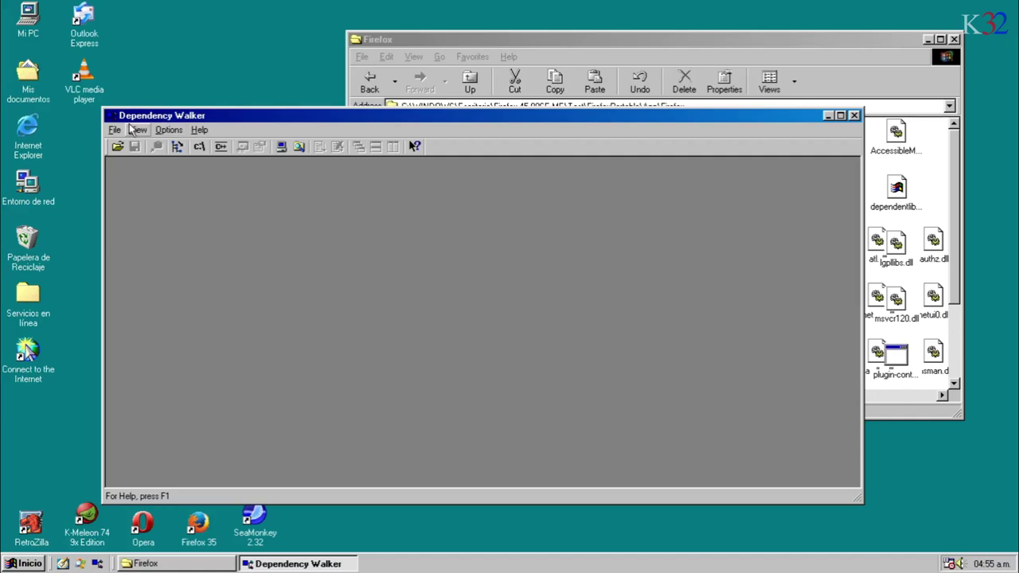
pyautogui.moveTo(636, 125); pyautogui.dragTo(559, 152)
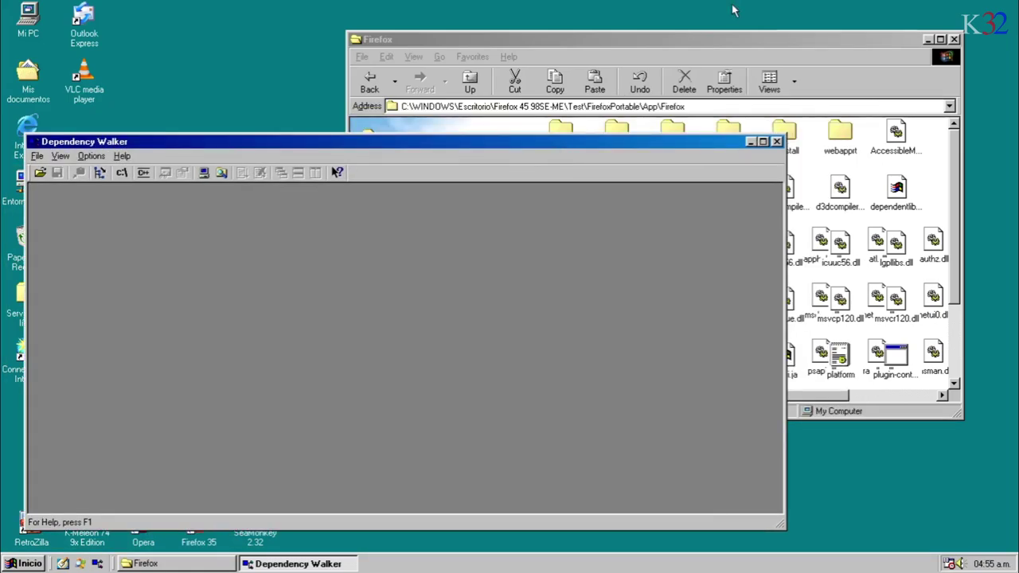
pyautogui.click(718, 46)
pyautogui.moveTo(575, 249); pyautogui.dragTo(208, 300)
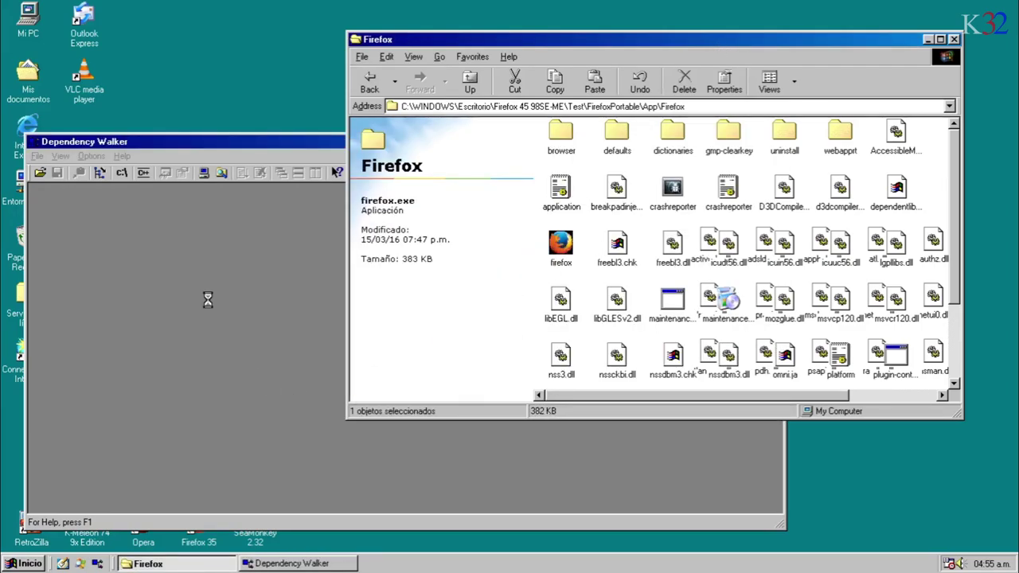
pyautogui.click(208, 306)
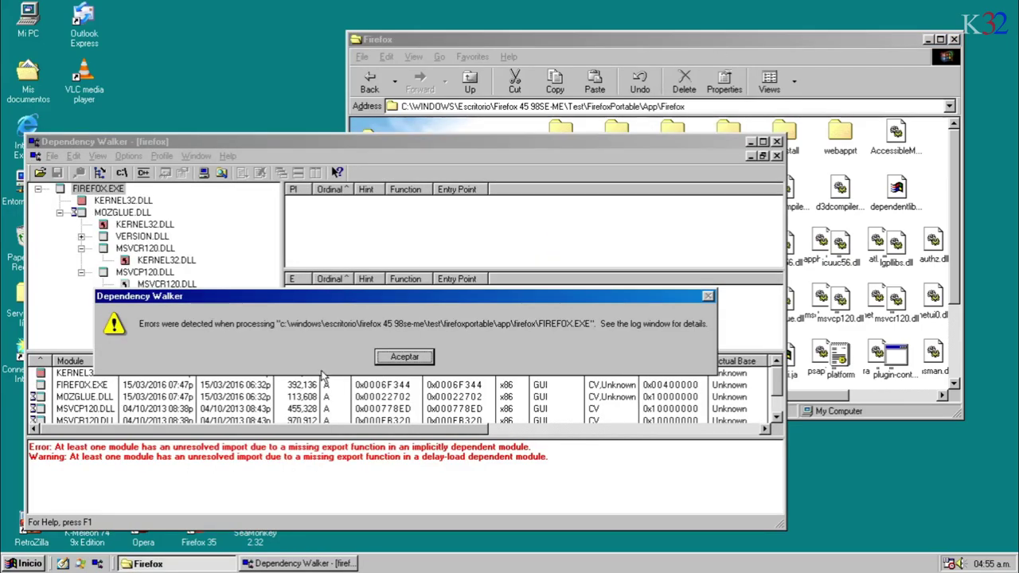
pyautogui.click(426, 358)
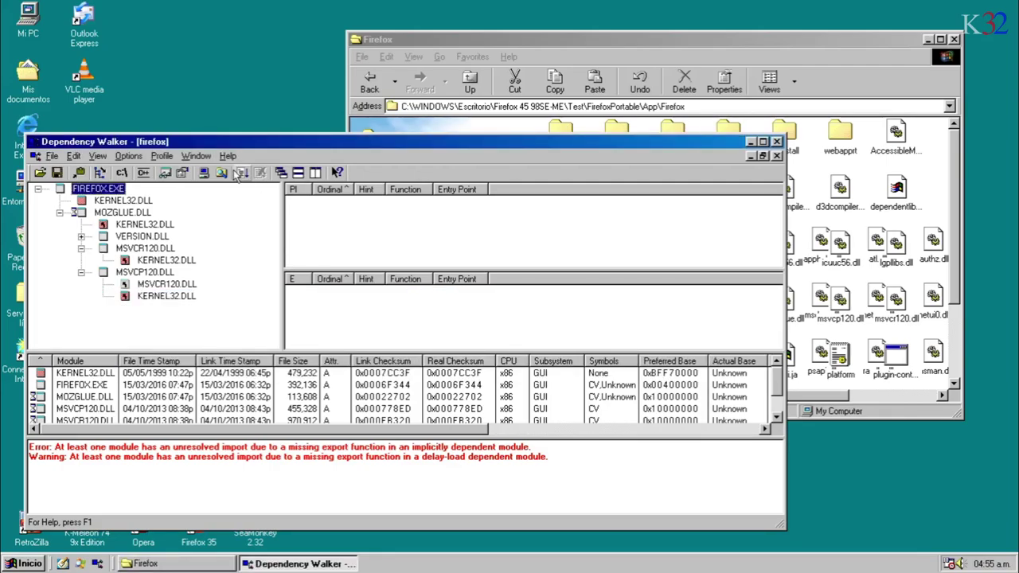
# - Profile firefox.exe for runtime dependencies, enabling the option to clear the log window and keeping the Firefox folder as starting directory
pyautogui.click(244, 174)
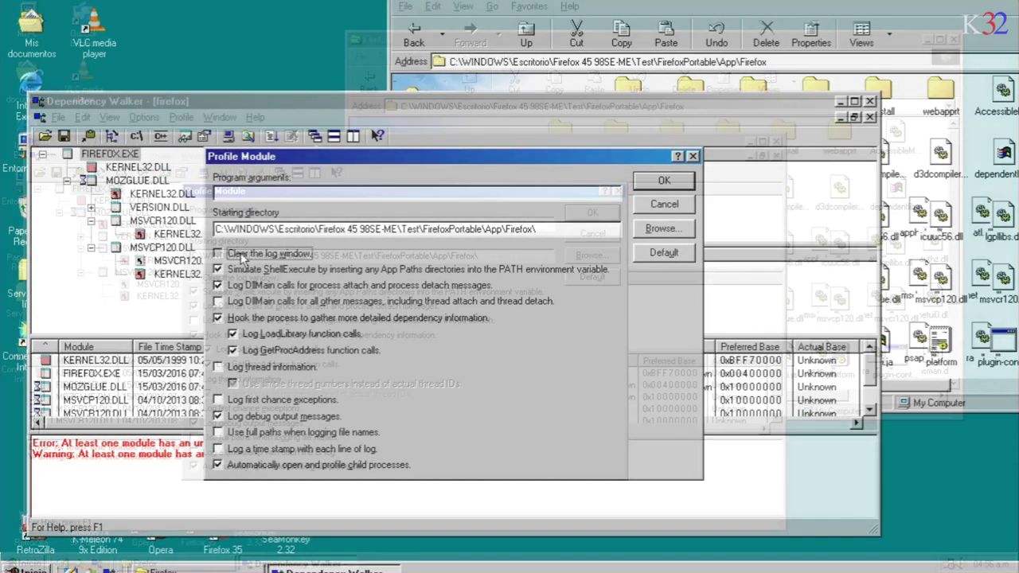
pyautogui.click(240, 256)
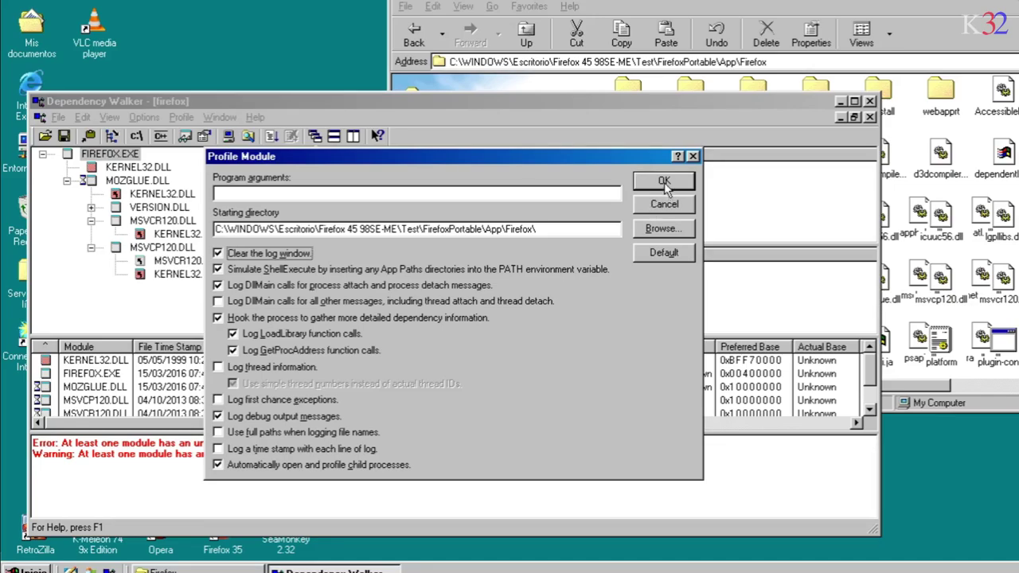
pyautogui.moveTo(314, 161); pyautogui.dragTo(616, 151)
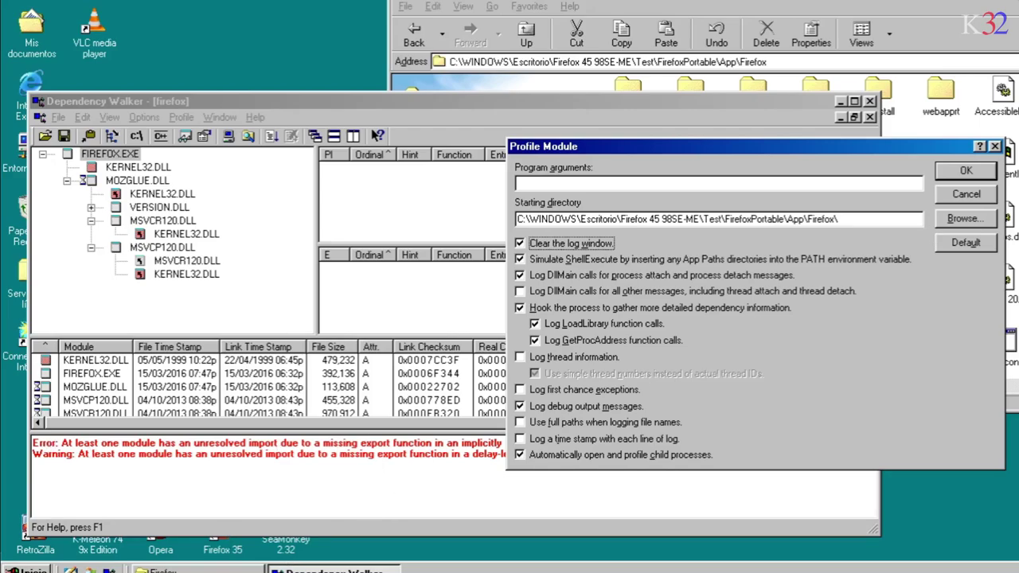
pyautogui.click(965, 174)
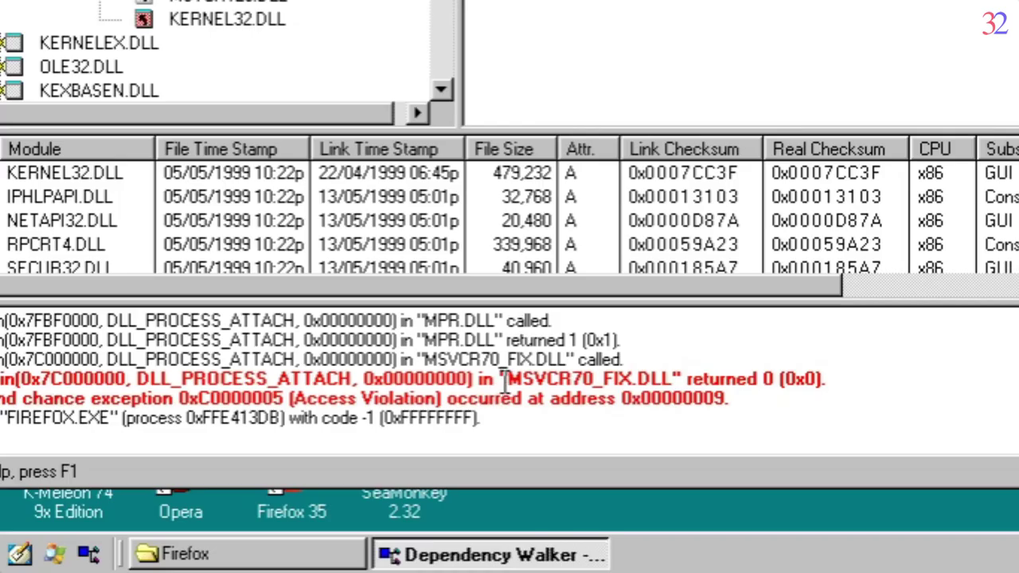
# - Highlight MSVCR70_FIX.DLL in the red DllMain line of the profiling log and move the window clear of the desktop shortcuts
pyautogui.moveTo(339, 475); pyautogui.dragTo(418, 474)
pyautogui.moveTo(642, 376); pyautogui.dragTo(678, 374)
pyautogui.hotkey('ctrl', 'c')
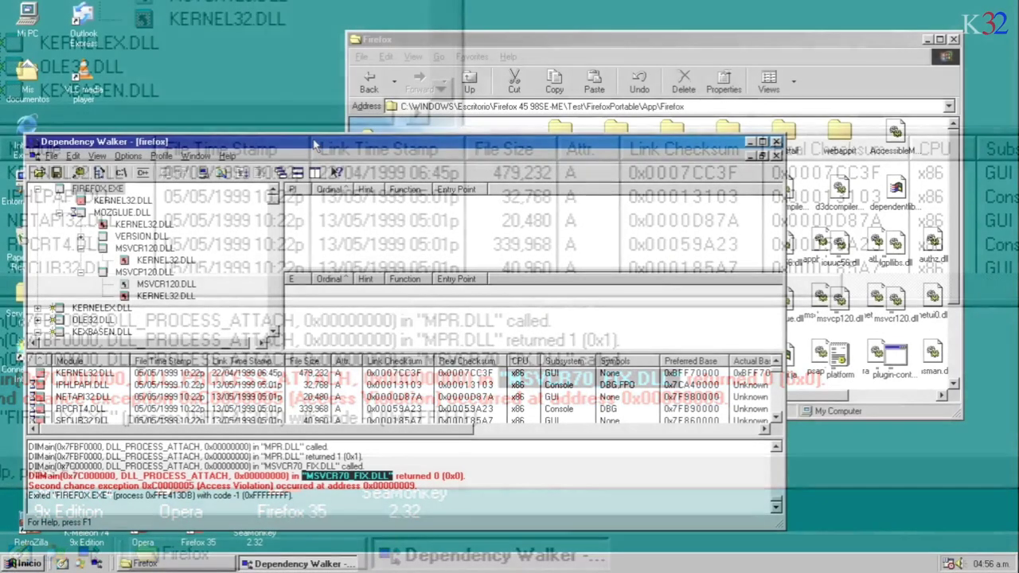
pyautogui.moveTo(321, 145); pyautogui.dragTo(538, 142)
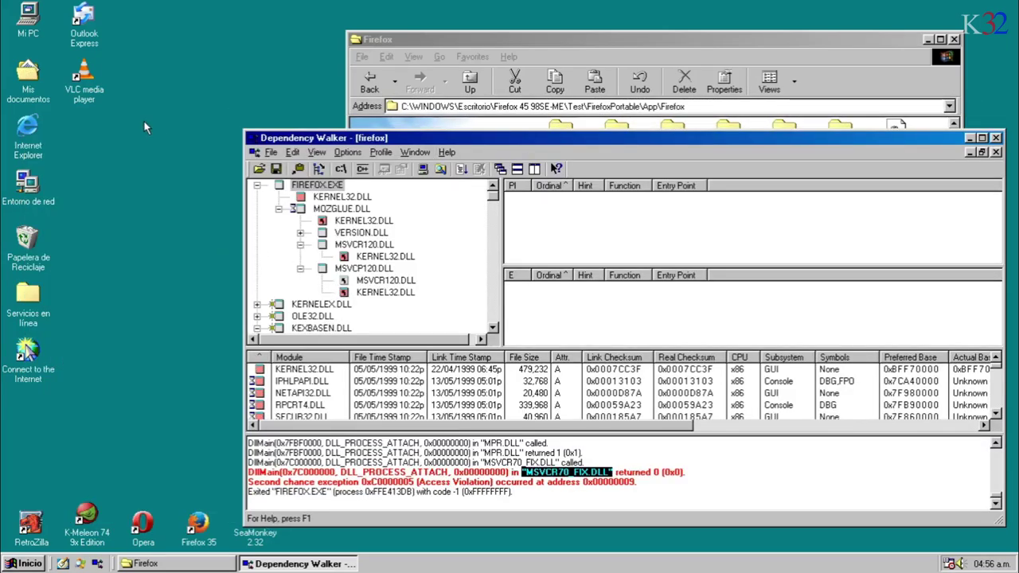
# - Launch VLC media player from the desktop and view its version information
pyautogui.click(83, 74)
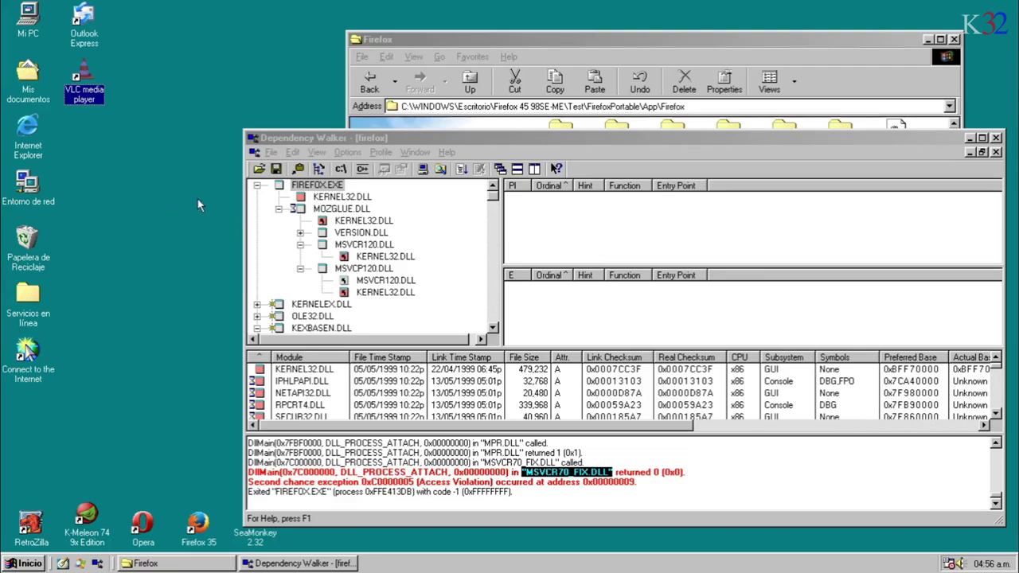
pyautogui.click(311, 29)
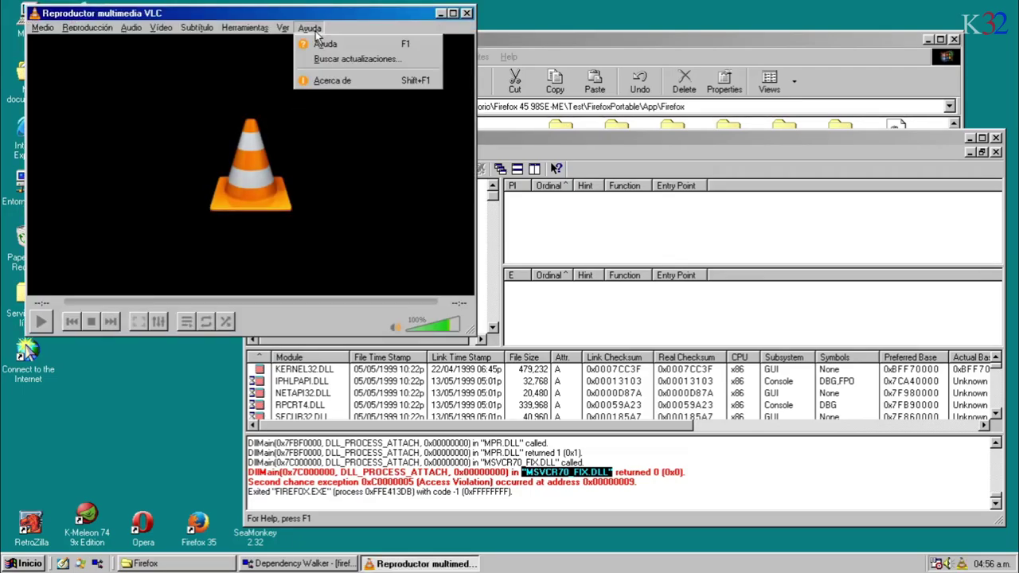
pyautogui.click(338, 80)
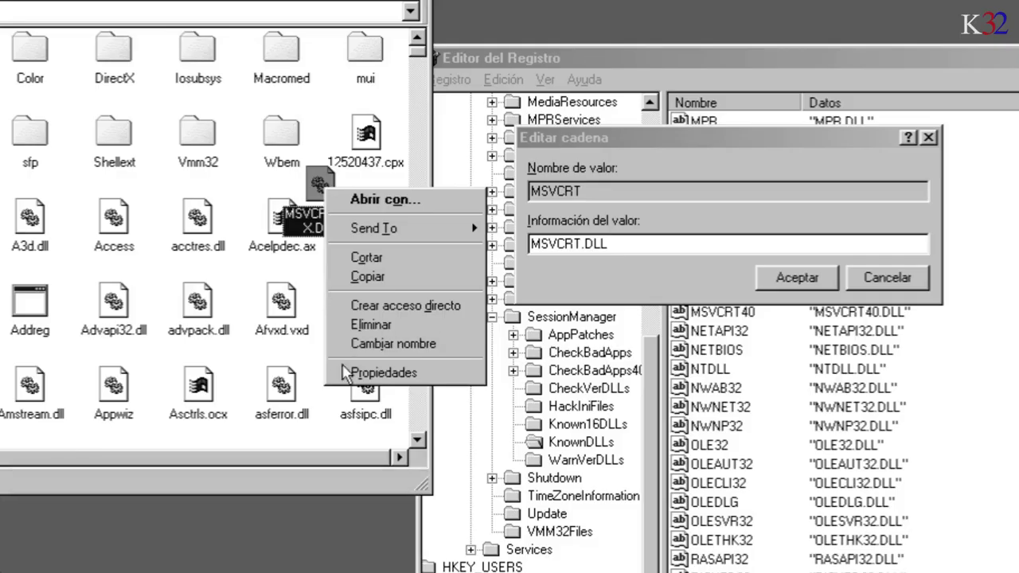
# - Set the MSVCRT value under the KnownDLLs registry key to MSVCR70_FIX.DLL
pyautogui.press('Escape')
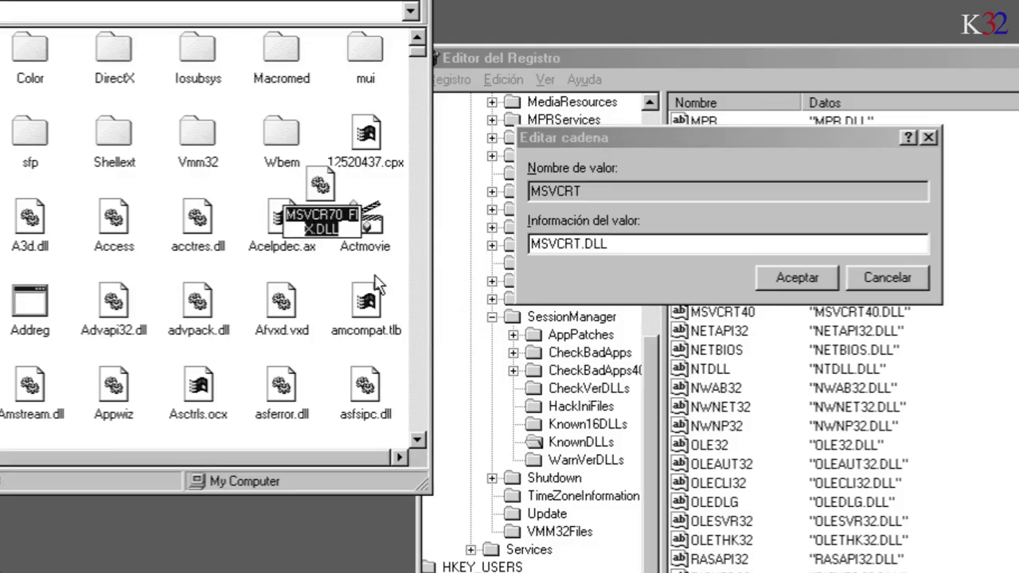
pyautogui.click(637, 243)
pyautogui.moveTo(637, 242); pyautogui.dragTo(497, 254)
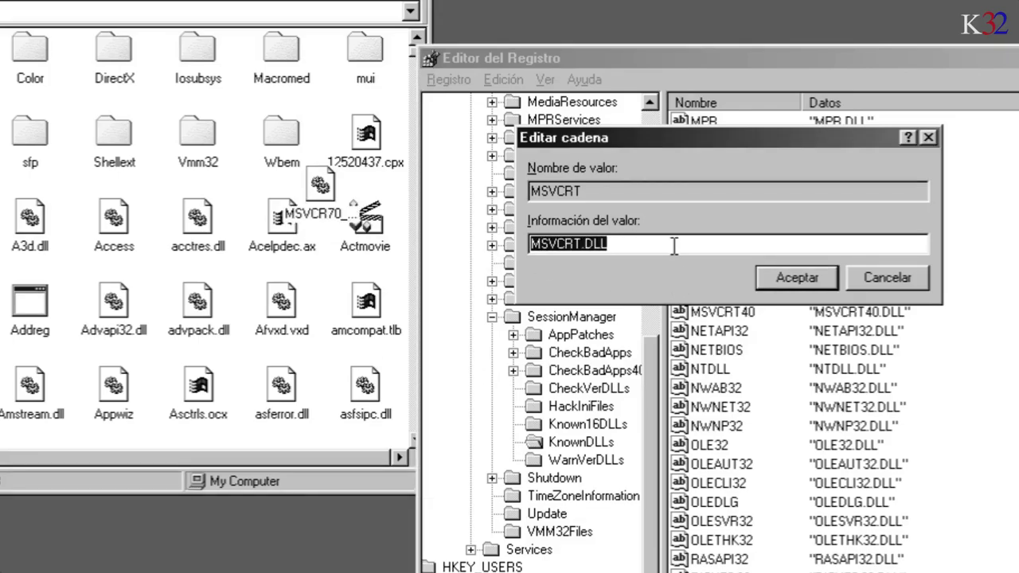
pyautogui.press('Delete')
pyautogui.rightClick(559, 247)
pyautogui.click(598, 330)
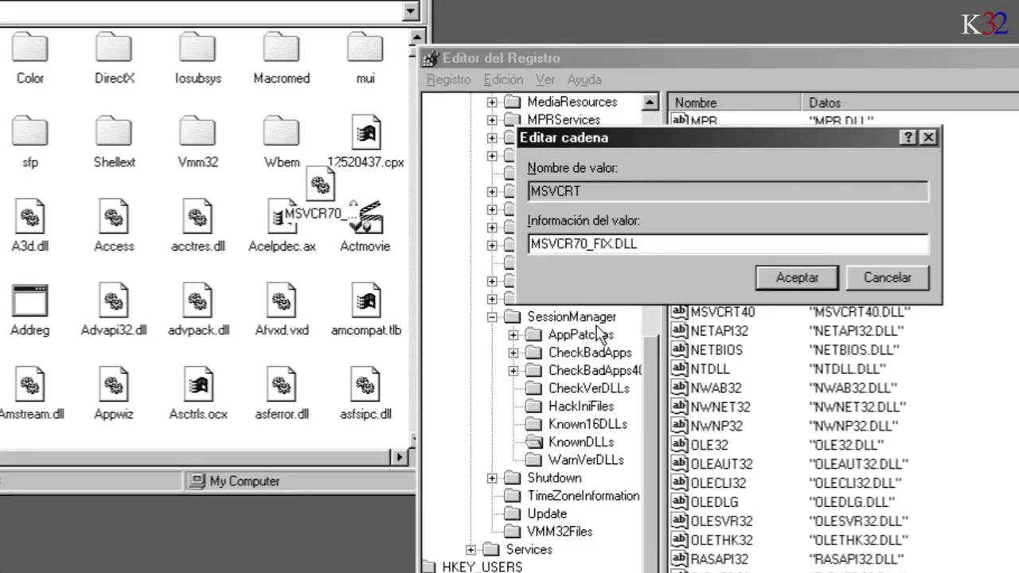
pyautogui.click(796, 277)
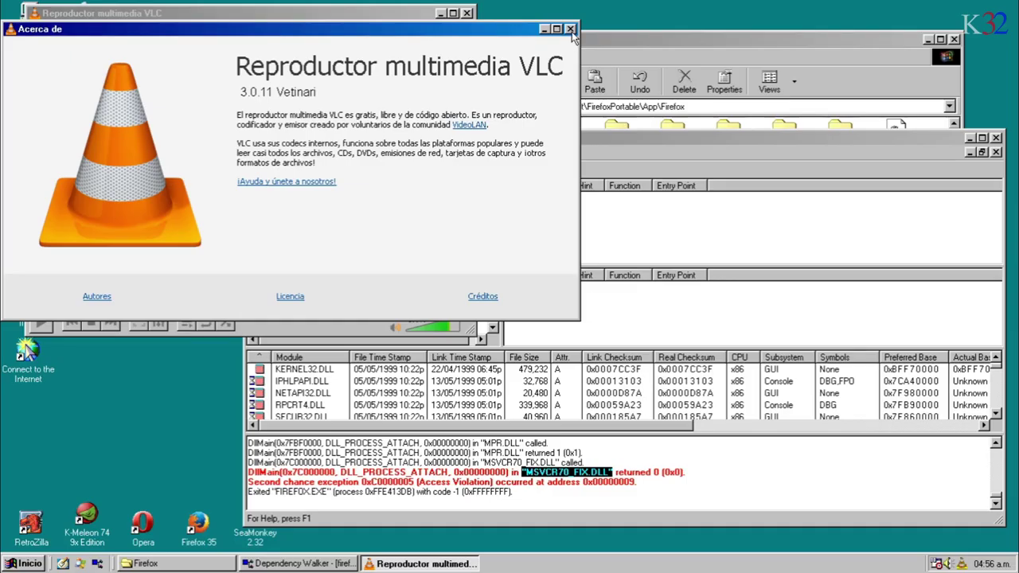
# - Close the VLC version window and VLC itself, dismiss its error dialog, and return to the Dependency Walker log
pyautogui.click(571, 30)
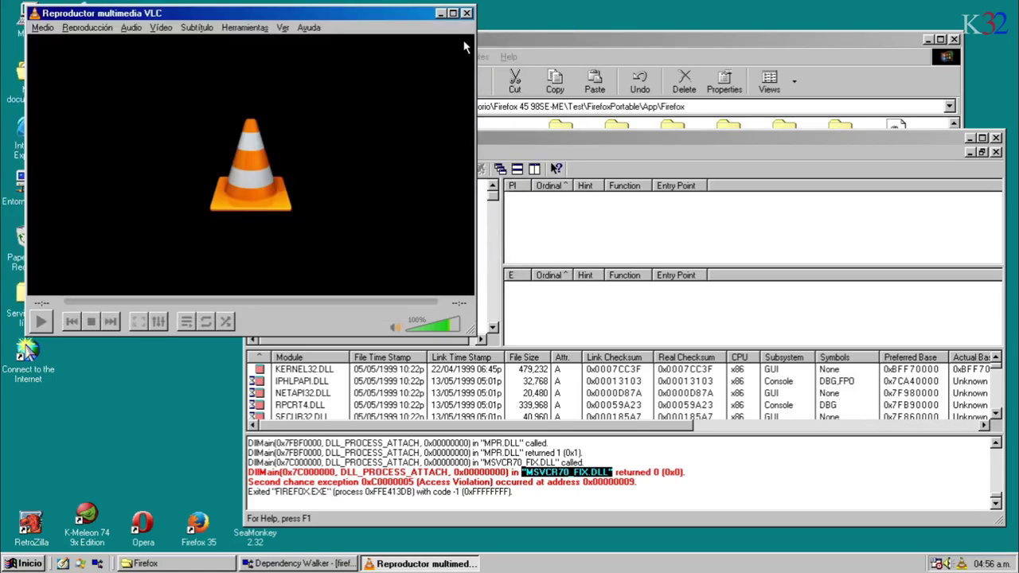
pyautogui.click(468, 13)
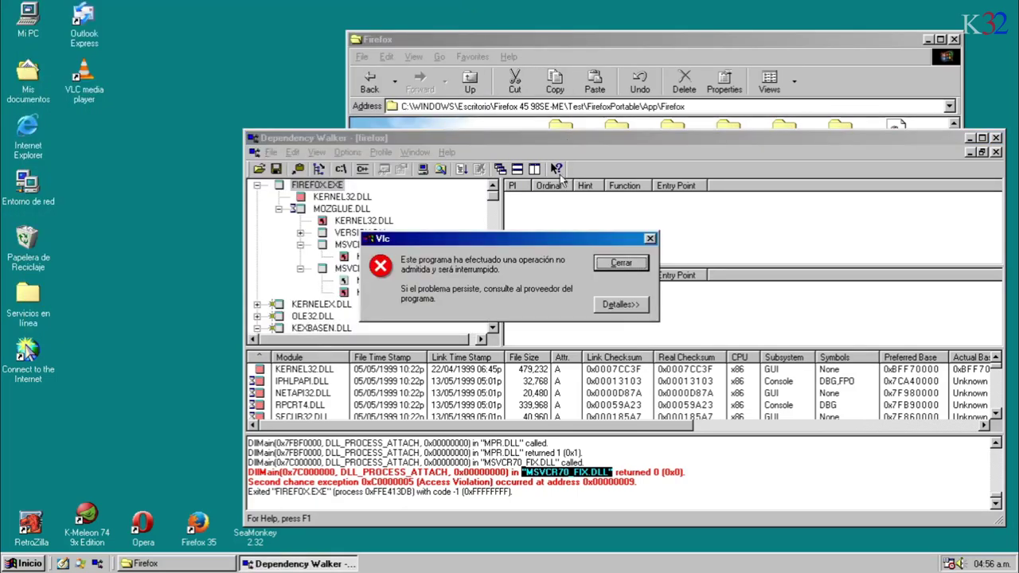
pyautogui.click(620, 266)
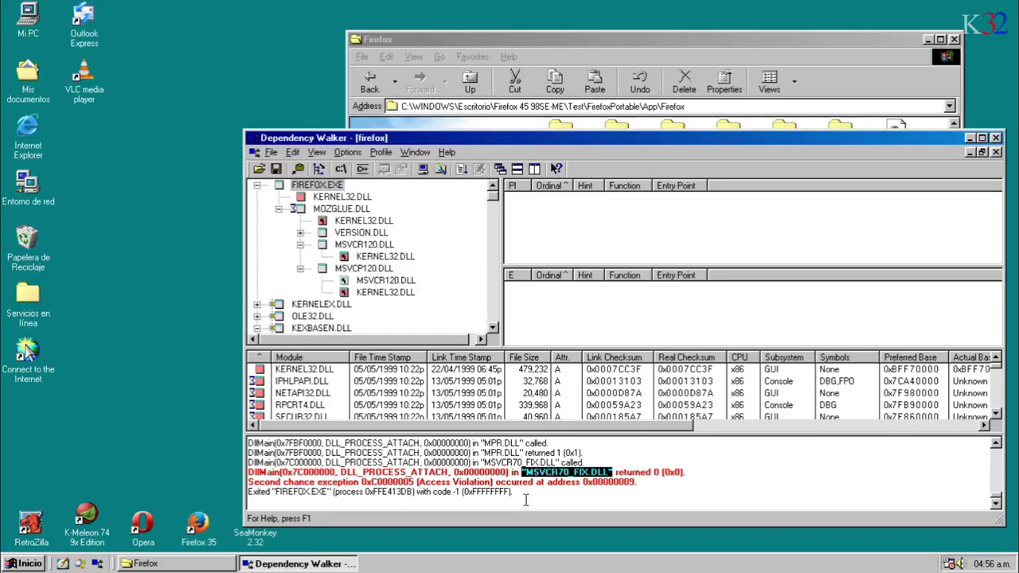
pyautogui.click(612, 465)
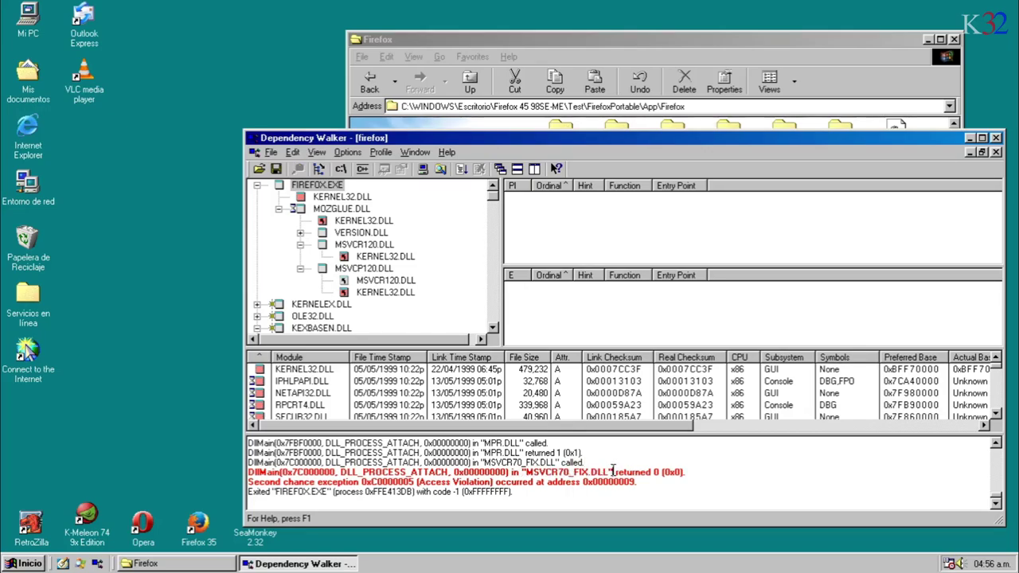
# - Open the Registry Editor by running regedit
pyautogui.click(18, 564)
pyautogui.click(99, 490)
pyautogui.write('reg')
pyautogui.click(105, 525)
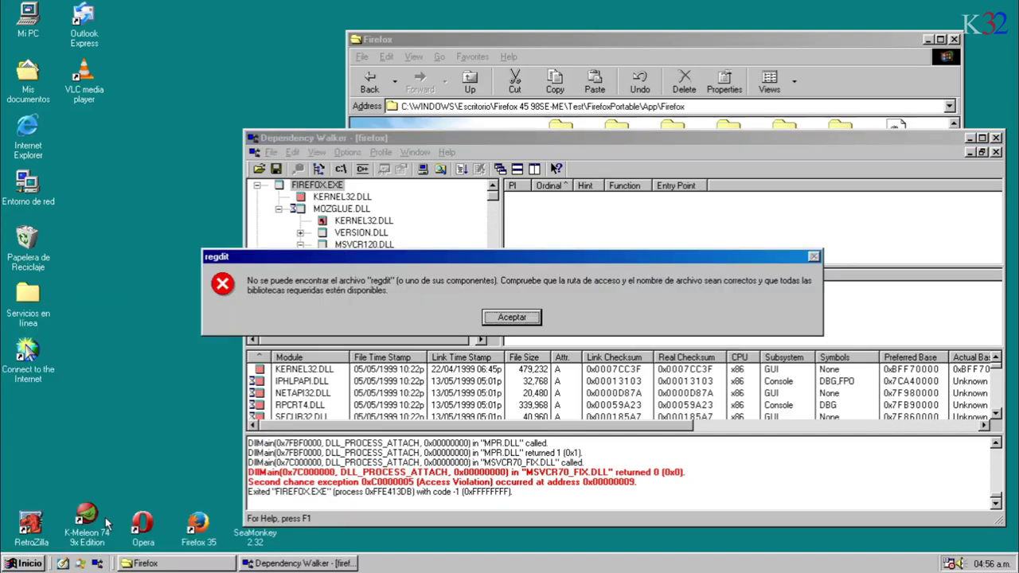
pyautogui.click(539, 318)
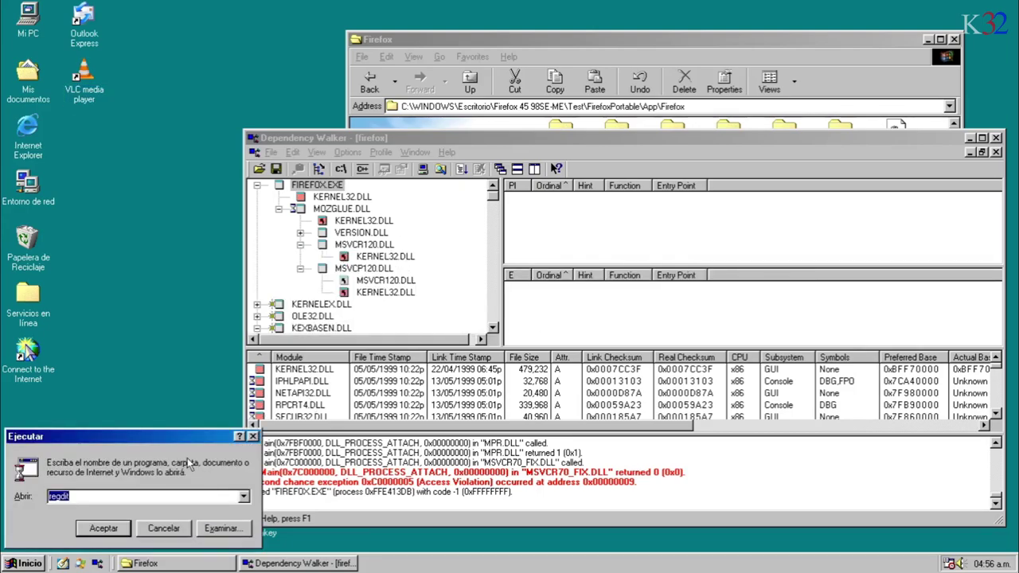
pyautogui.click(115, 493)
pyautogui.click(103, 528)
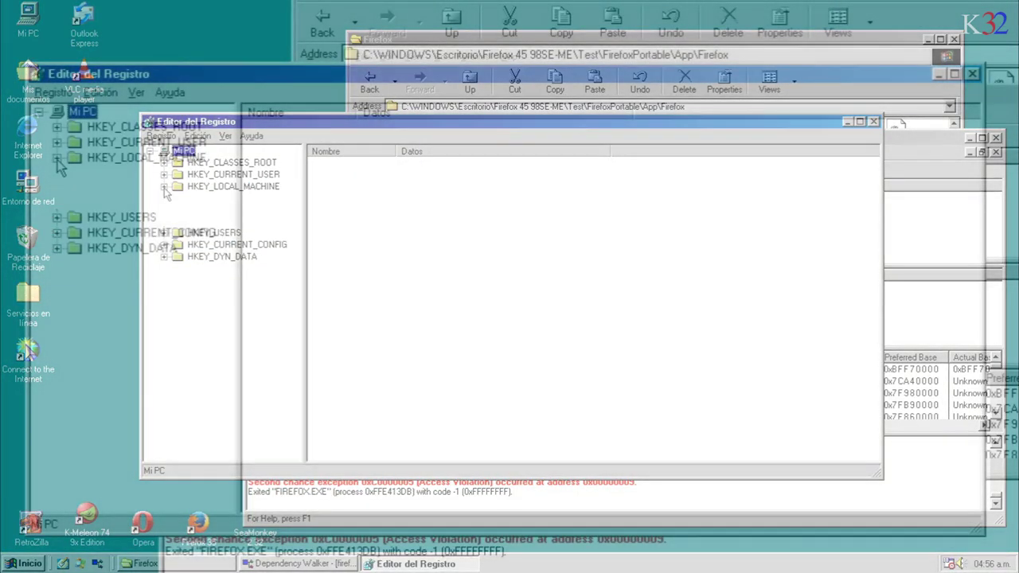
# - Open the registry key HKEY_LOCAL_MACHINE\System\CurrentControlSet\Control\SessionManager\KnownDLLs
pyautogui.click(164, 186)
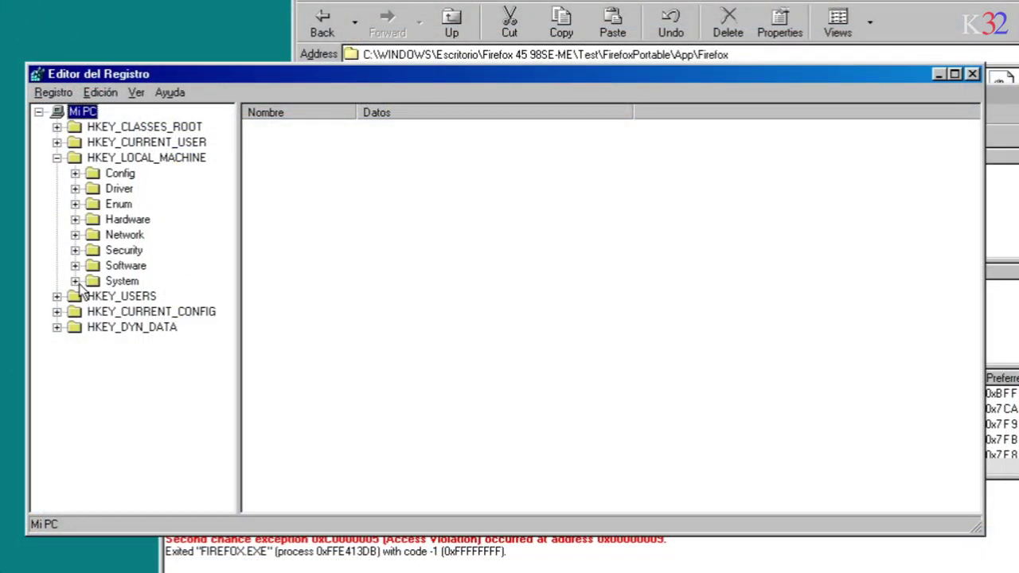
pyautogui.click(76, 281)
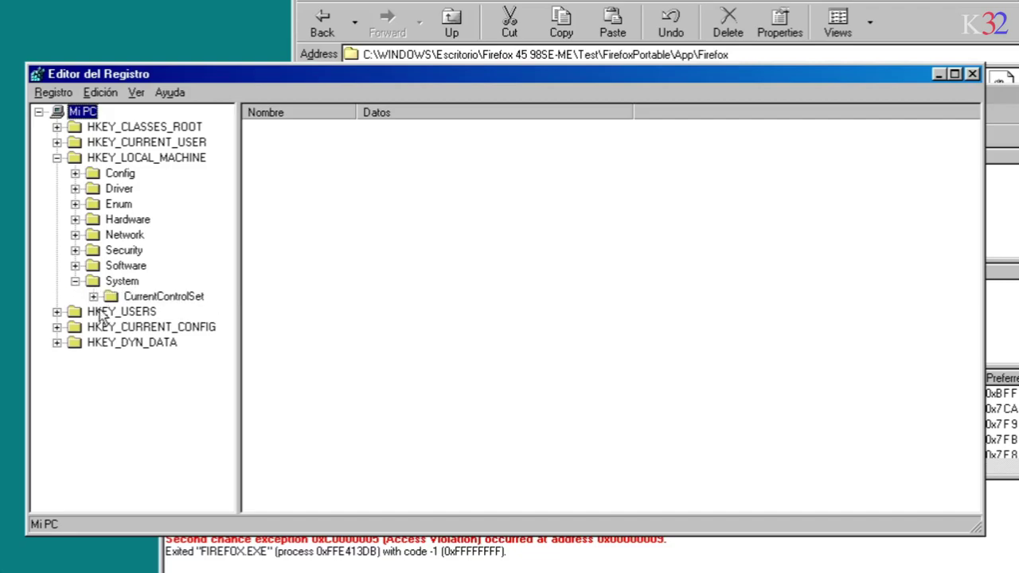
pyautogui.click(93, 297)
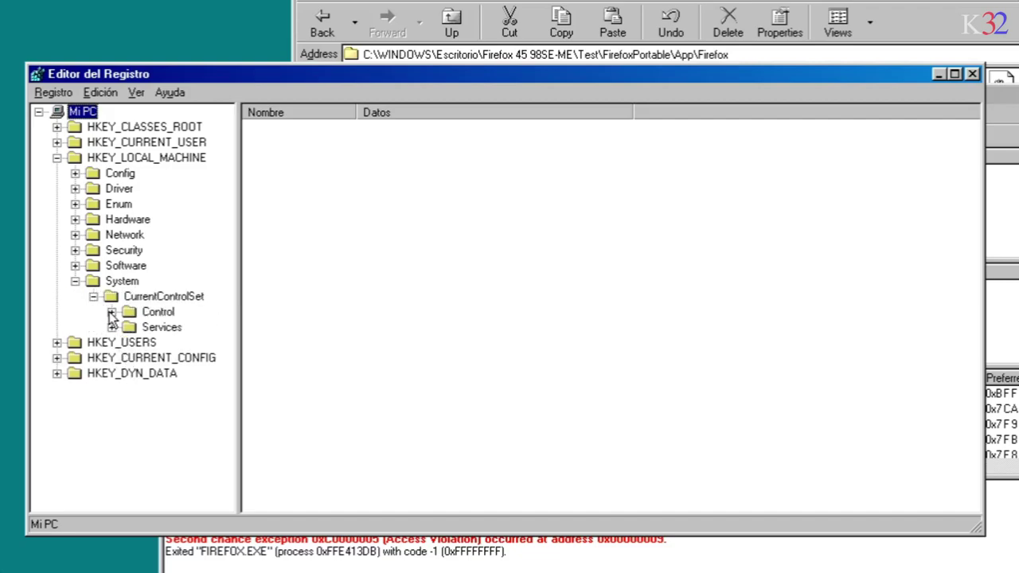
pyautogui.click(111, 312)
pyautogui.moveTo(143, 504); pyautogui.dragTo(183, 503)
pyautogui.click(227, 489)
pyautogui.click(226, 488)
pyautogui.click(227, 488)
pyautogui.click(90, 450)
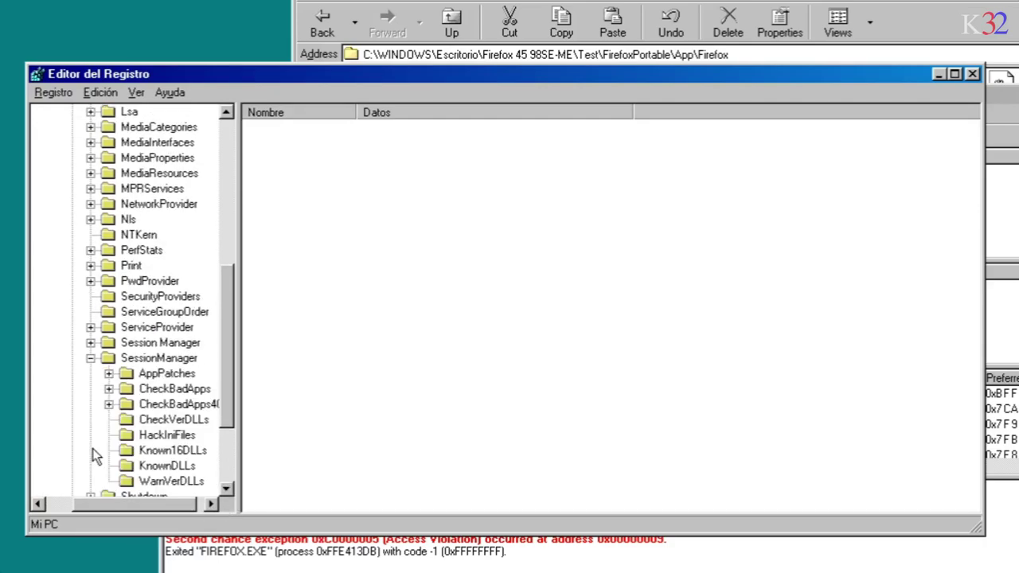
pyautogui.click(145, 466)
# - Set the MSVCRT value in KnownDLLs to MSVCRT.DLL and close the Registry Editor
pyautogui.click(287, 292)
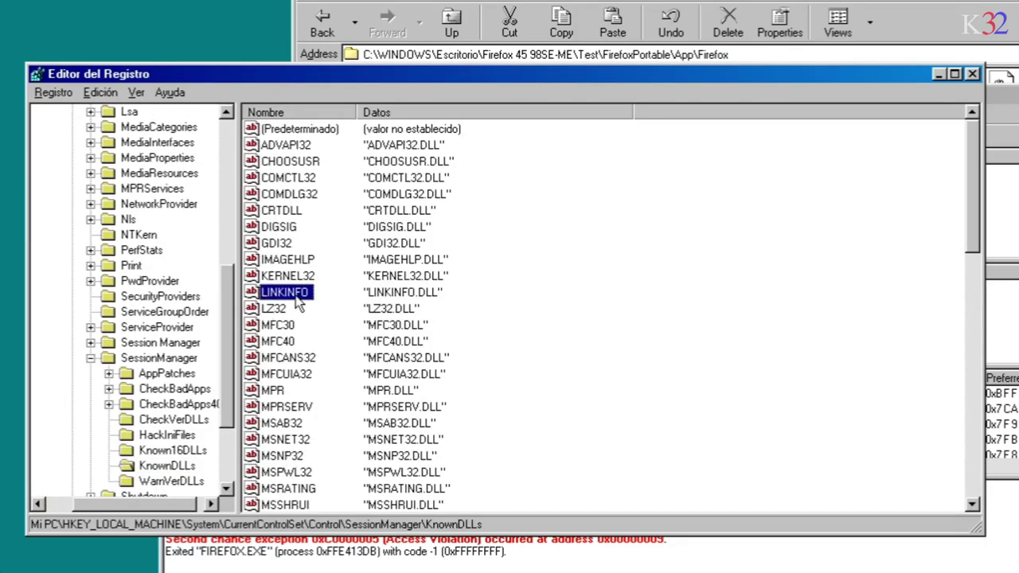
pyautogui.press('Down')
pyautogui.press('Down')
pyautogui.press('Down')
pyautogui.press('Down')
pyautogui.press('Down')
pyautogui.press('Down')
pyautogui.press('Down')
pyautogui.press('Down')
pyautogui.press('Down')
pyautogui.press('Down')
pyautogui.press('Down')
pyautogui.press('Down')
pyautogui.press('Down')
pyautogui.press('Down')
pyautogui.press('Down')
pyautogui.press('Down')
pyautogui.press('Down')
pyautogui.press('Down')
pyautogui.press('Down')
pyautogui.press('Down')
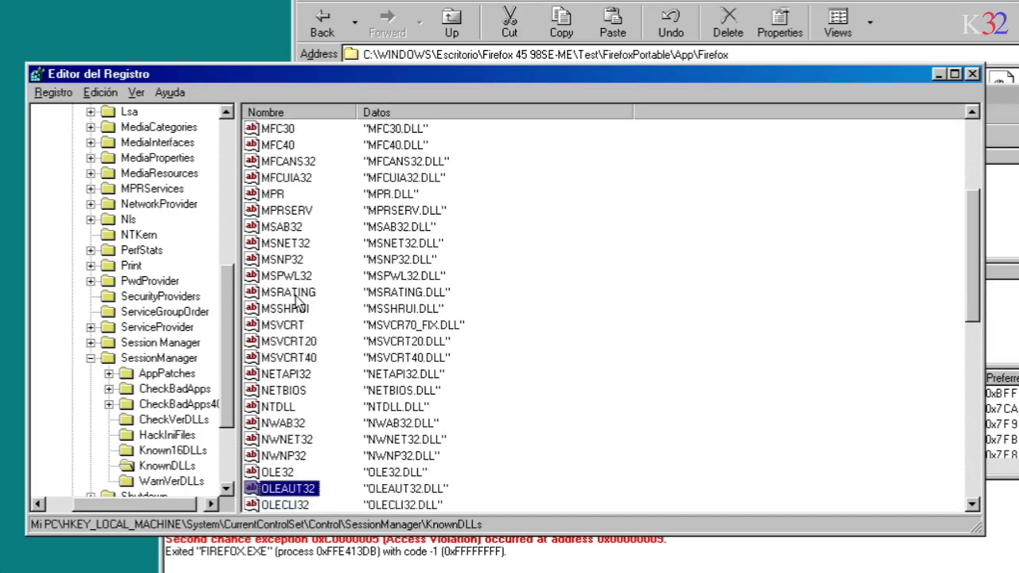
pyautogui.press('Up')
pyautogui.press('Up')
pyautogui.press('Up')
pyautogui.press('Up')
pyautogui.press('Up')
pyautogui.press('Up')
pyautogui.press('Up')
pyautogui.press('Up')
pyautogui.press('Up')
pyautogui.press('Up')
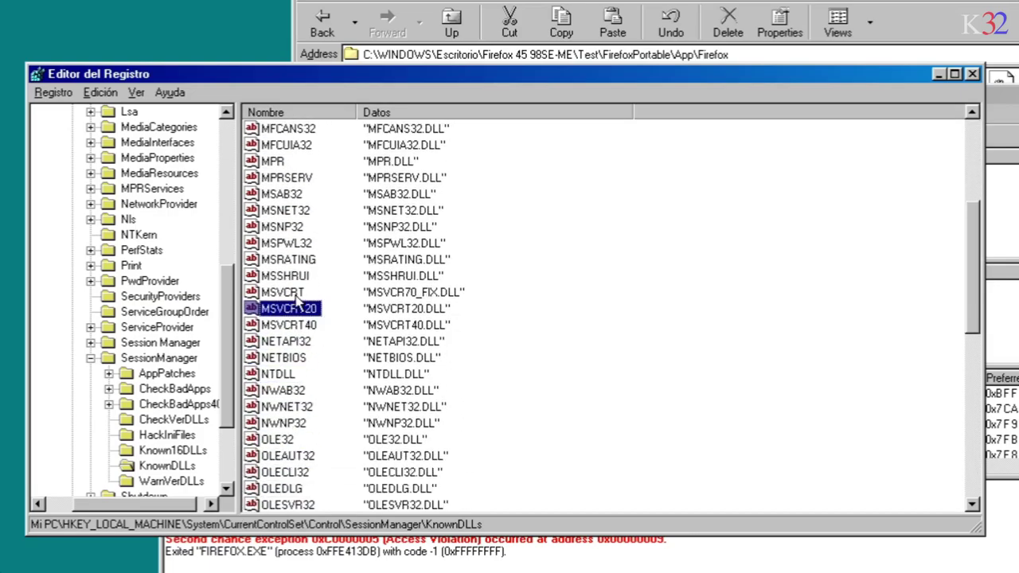
pyautogui.press('Return')
pyautogui.click(158, 243)
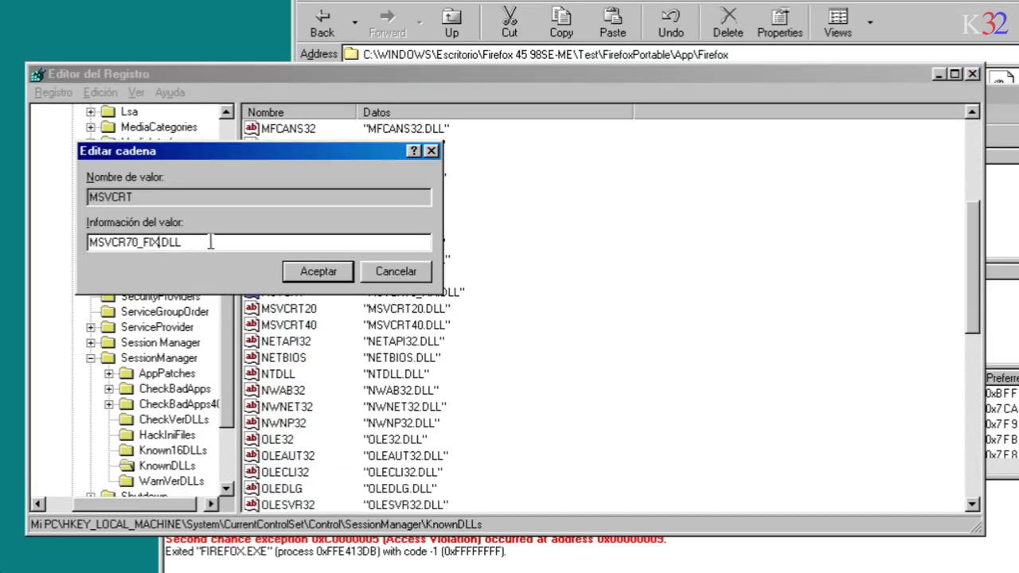
pyautogui.press('BackSpace')
pyautogui.press('BackSpace')
pyautogui.press('BackSpace')
pyautogui.press('BackSpace')
pyautogui.press('BackSpace')
pyautogui.press('BackSpace')
pyautogui.write('T')
pyautogui.click(326, 271)
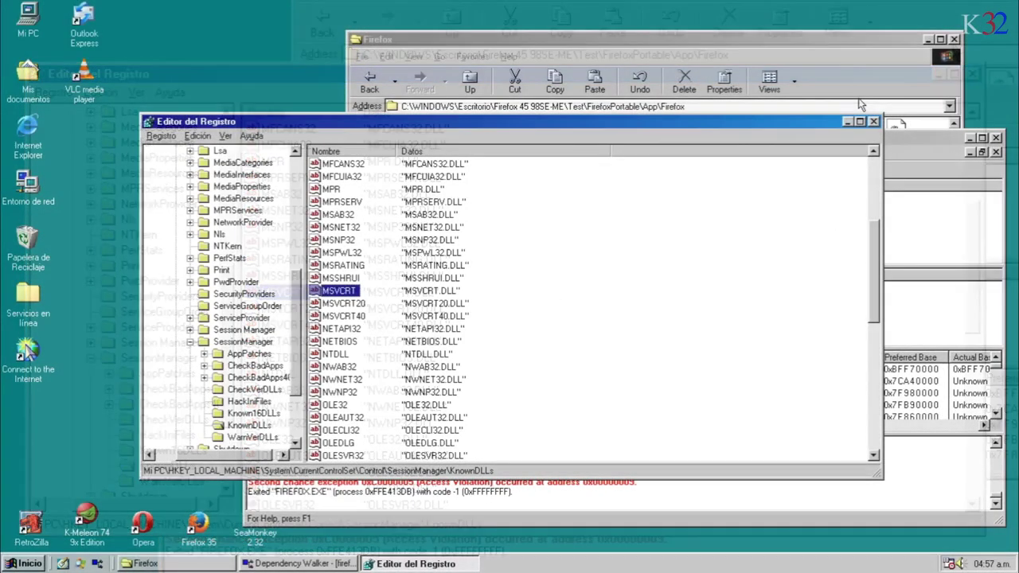
pyautogui.click(873, 121)
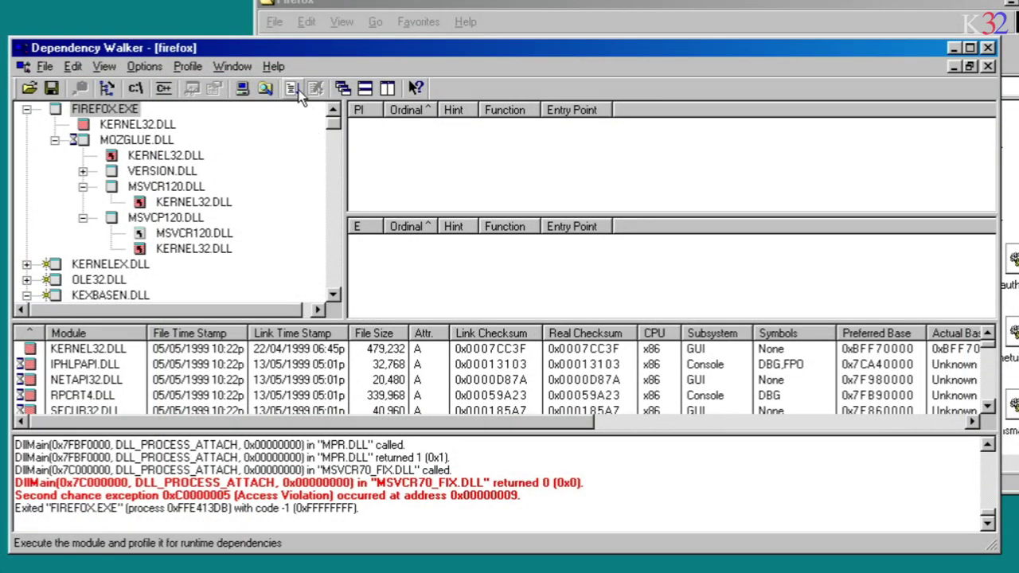
# - Profile firefox.exe again in Dependency Walker with the same options and highlight the XUL.DLL exception in the log
pyautogui.click(295, 90)
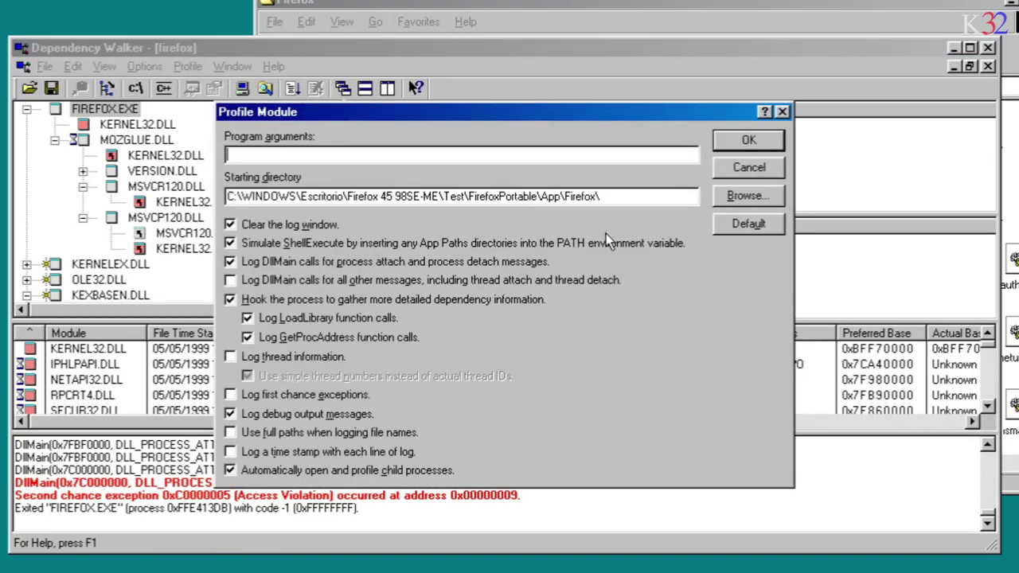
pyautogui.click(746, 143)
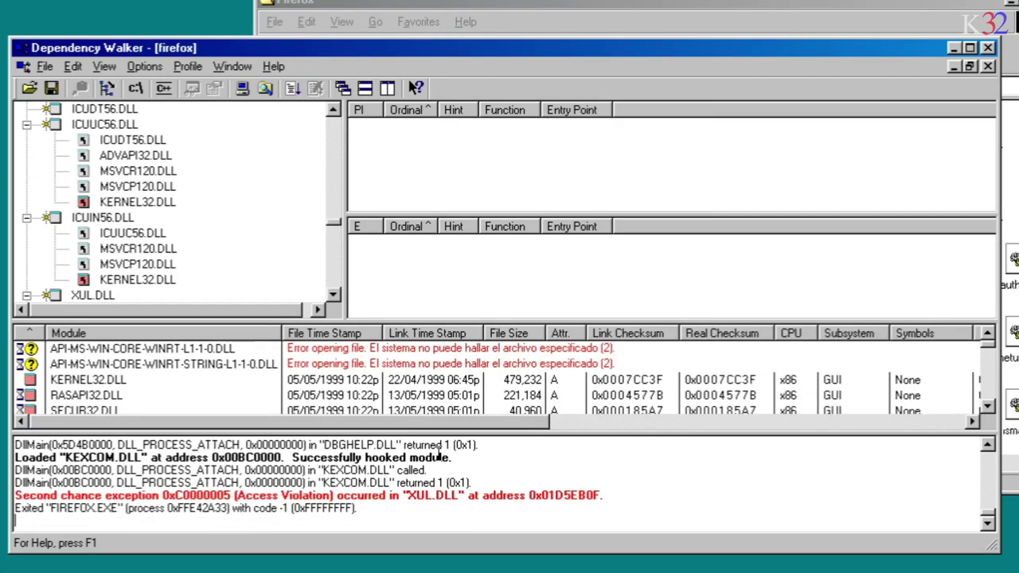
pyautogui.moveTo(362, 495); pyautogui.dragTo(609, 495)
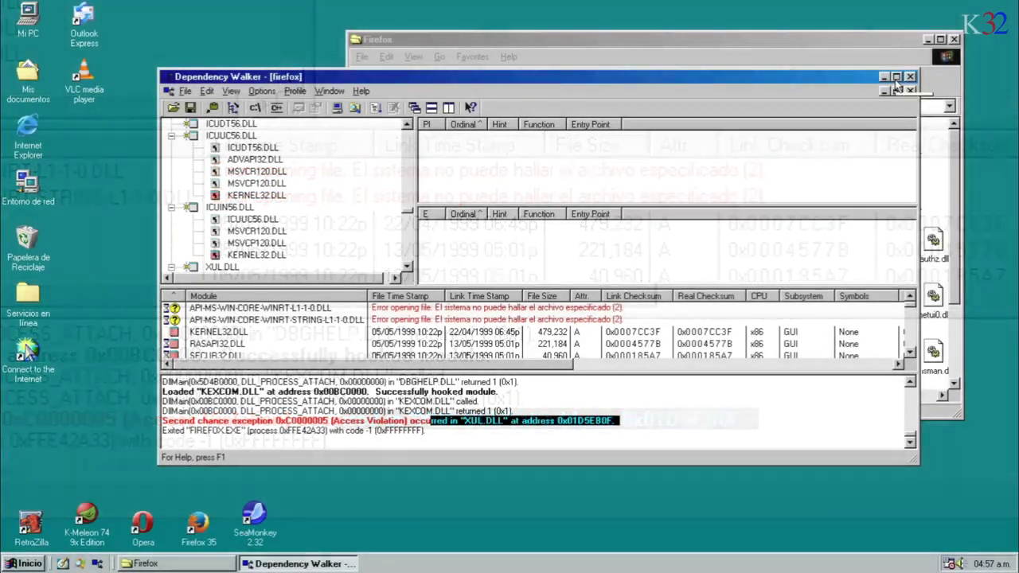
# - Enlarge the Dependency Walker window and examine the API-MS-WIN-CORE-WINRT-L1-1-0.DLL and API-MS-WIN-CORE-WINRT-STRING-L1-1-0.DLL entries in the module list
pyautogui.click(895, 78)
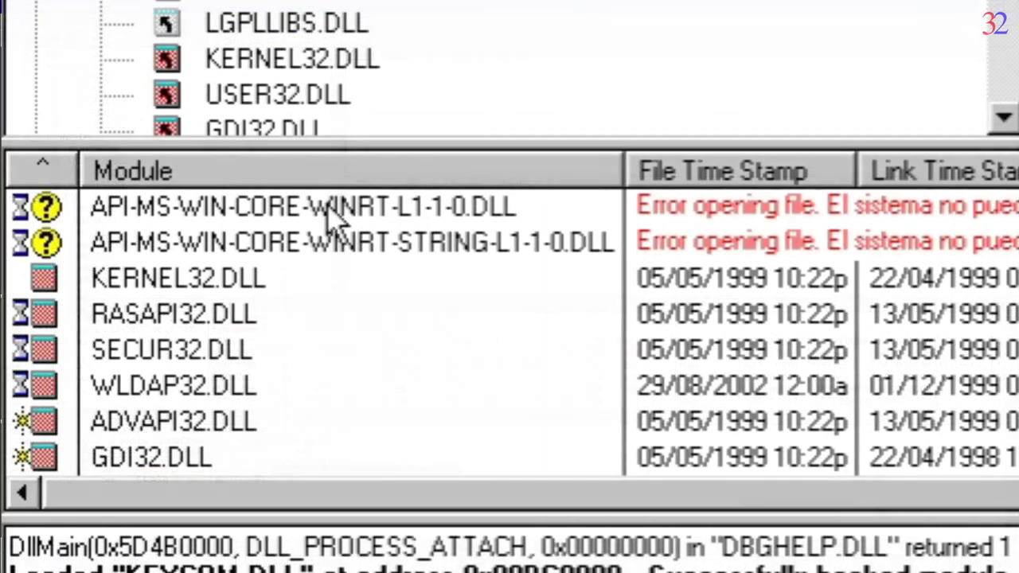
pyautogui.click(110, 318)
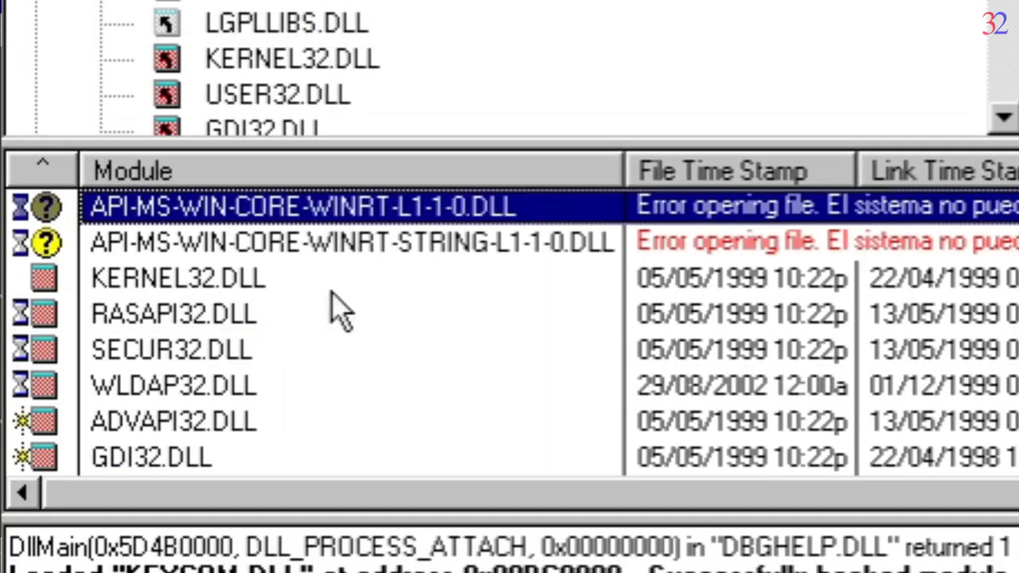
pyautogui.click(384, 241)
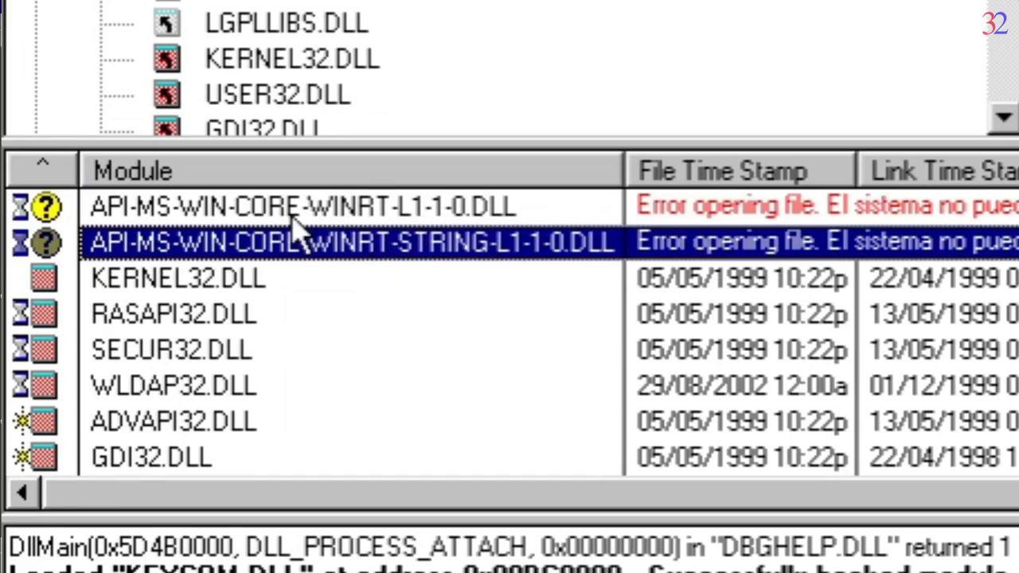
pyautogui.click(199, 209)
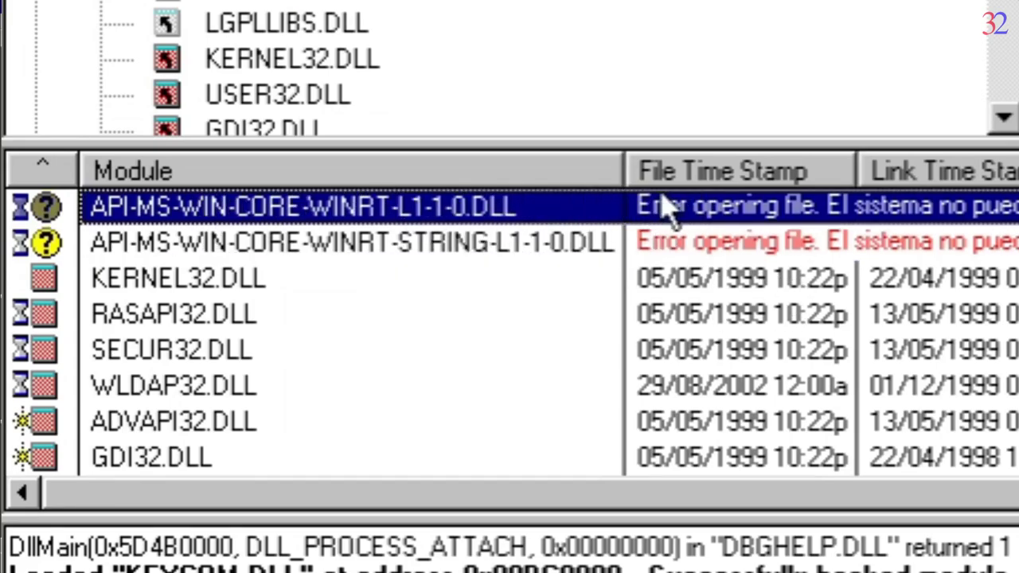
pyautogui.click(280, 245)
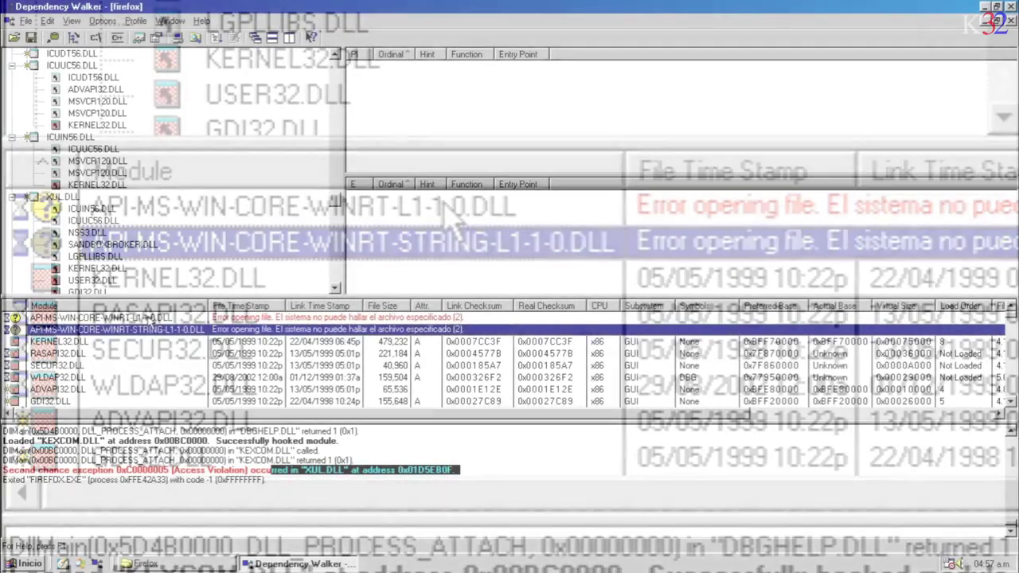
pyautogui.click(150, 319)
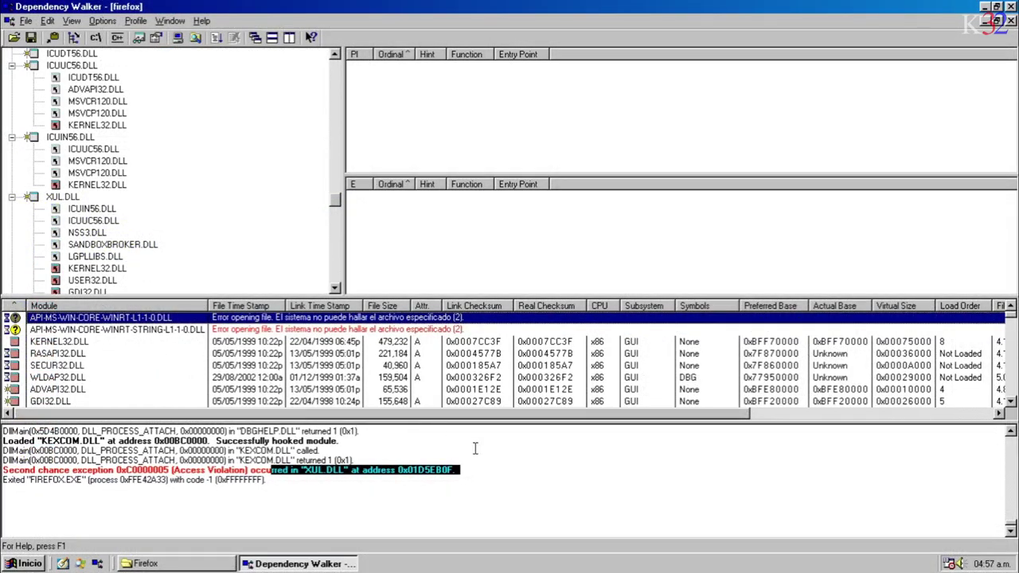
pyautogui.click(525, 482)
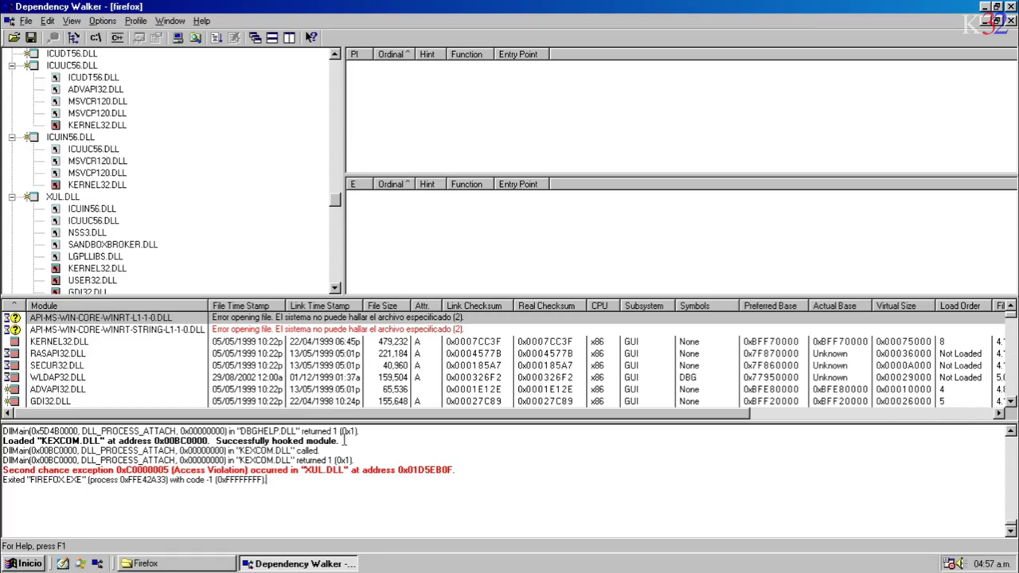
pyautogui.click(177, 329)
pyautogui.click(137, 320)
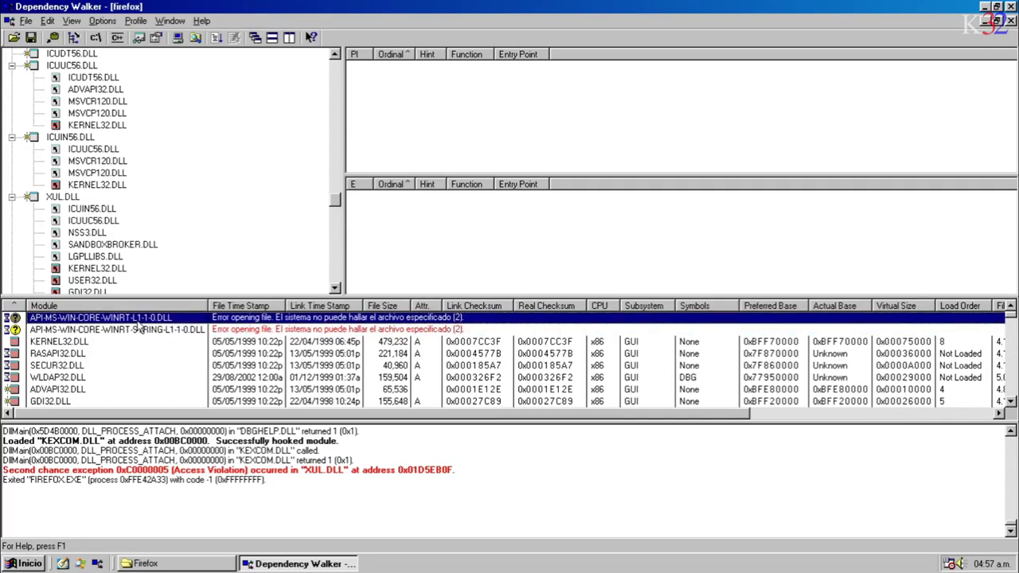
pyautogui.click(425, 465)
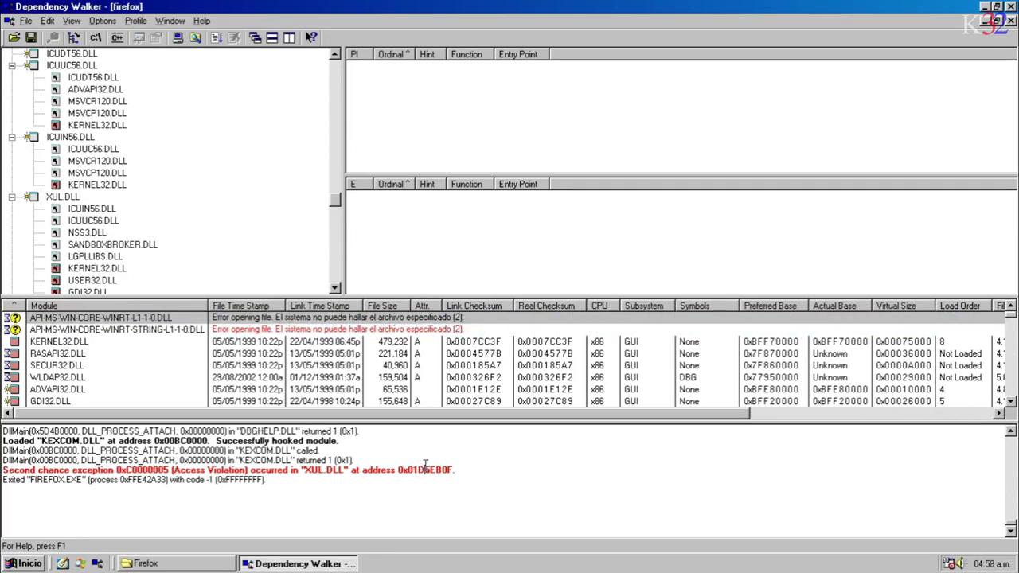
# - Restore the Dependency Walker window to its smaller size and highlight the XUL.DLL exception line in the log
pyautogui.doubleClick(581, 14)
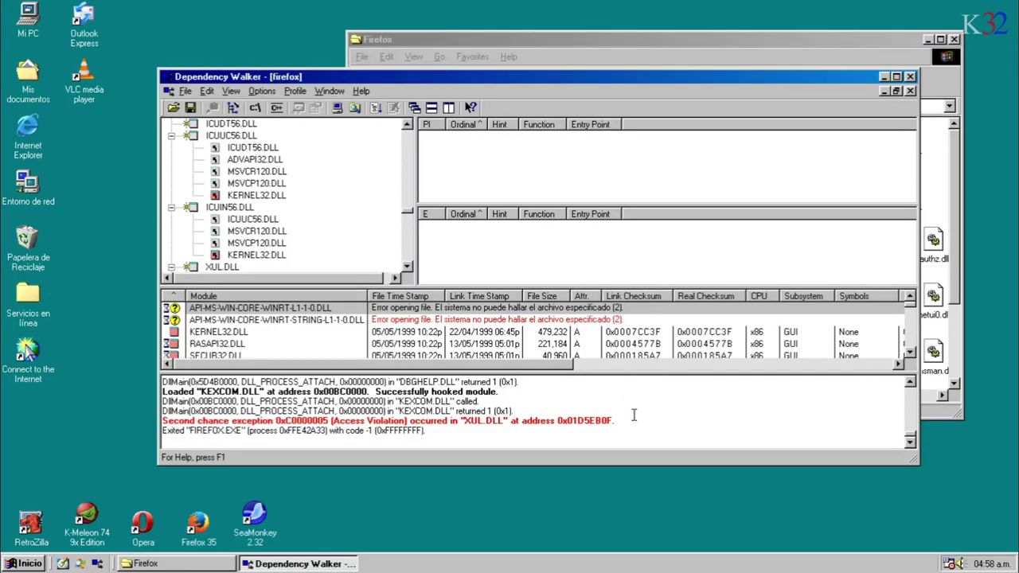
pyautogui.moveTo(629, 422); pyautogui.dragTo(305, 404)
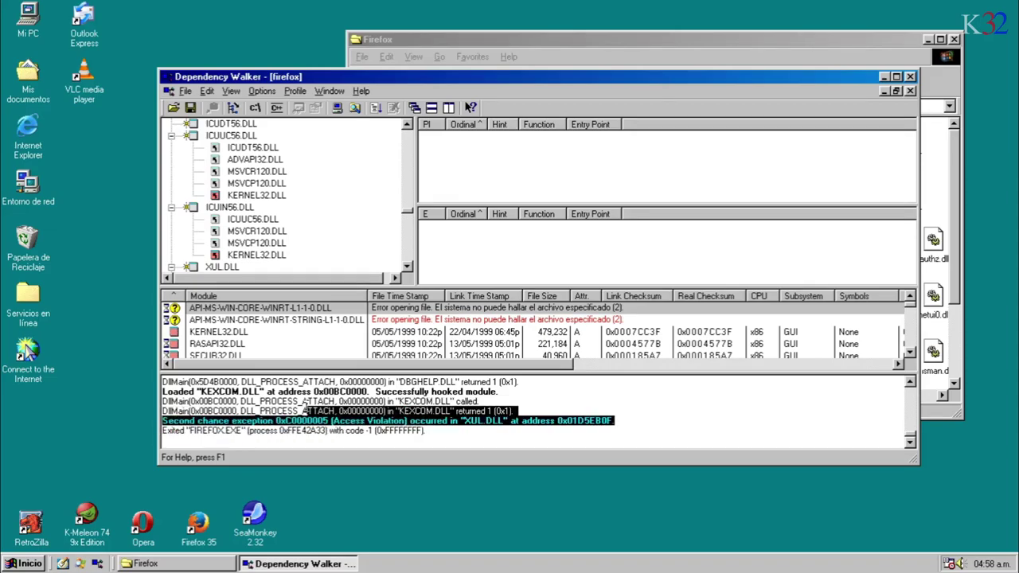
pyautogui.click(597, 444)
# - Switch to the Firefox folder window, open Firefox 45 98SE-ME\B. DLLs\2 - Xp Sp2 DLLs and copy all the DLLs in it
pyautogui.click(883, 77)
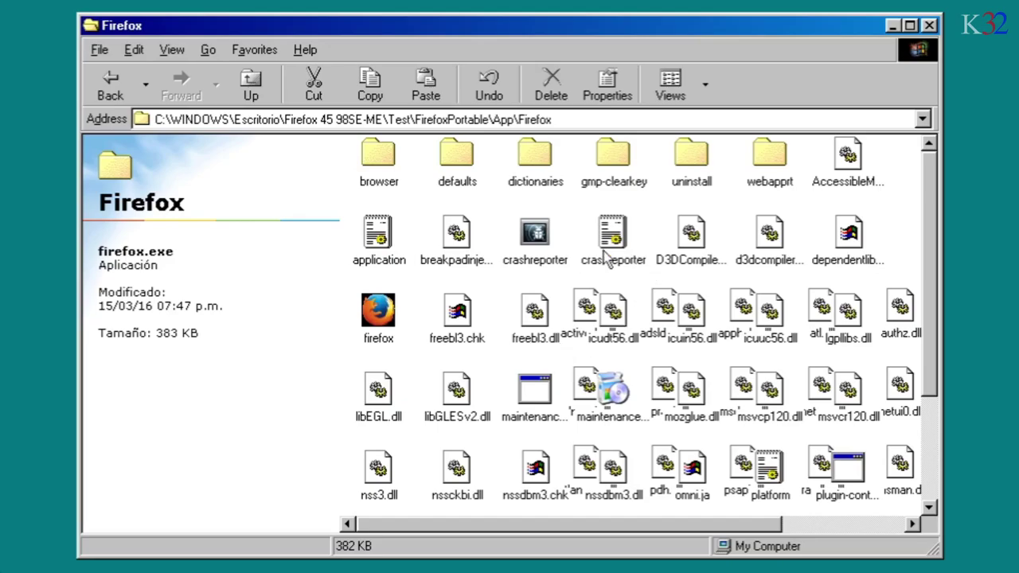
pyautogui.click(260, 80)
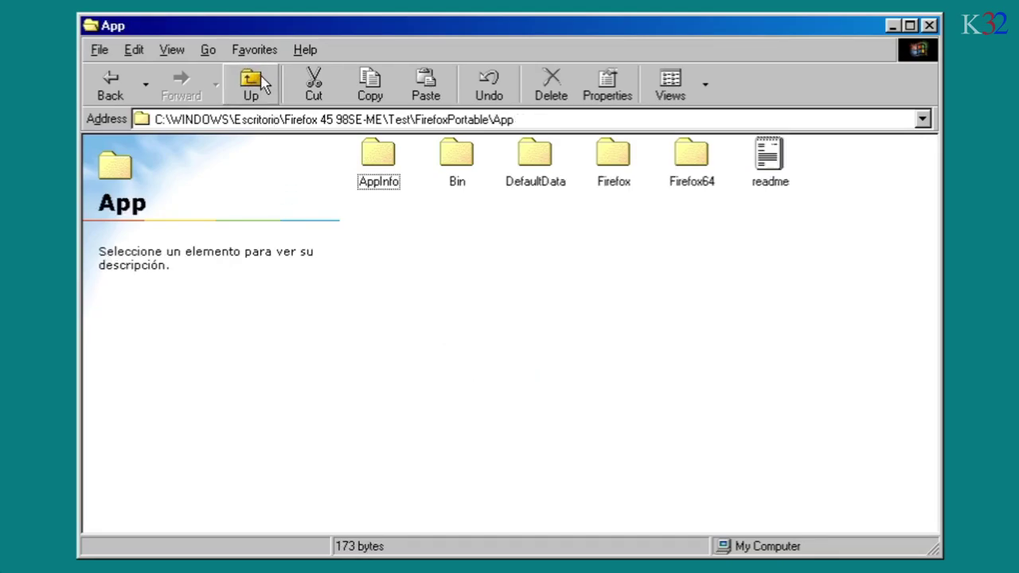
pyautogui.click(253, 82)
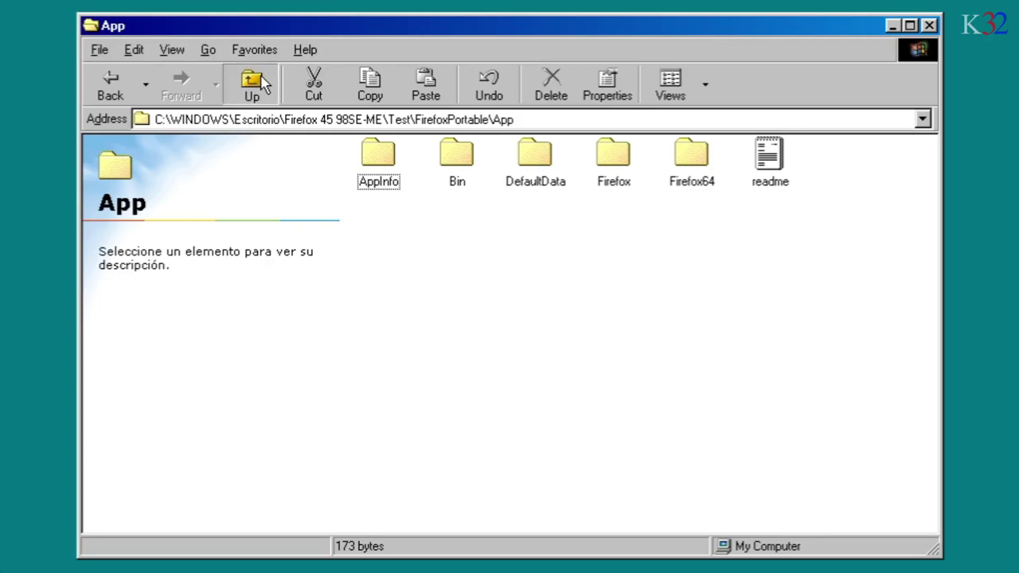
pyautogui.click(253, 82)
pyautogui.click(251, 79)
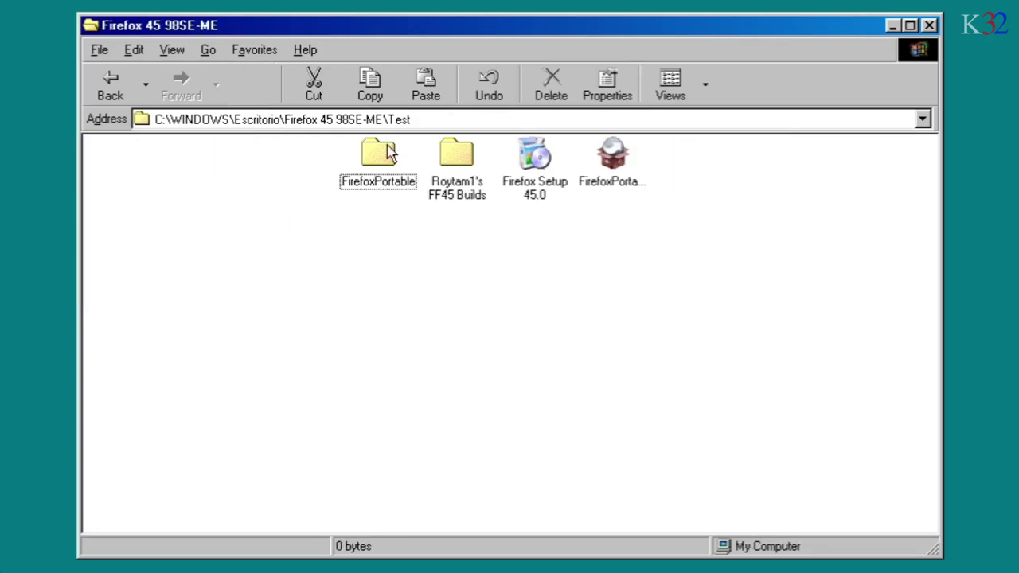
pyautogui.doubleClick(456, 155)
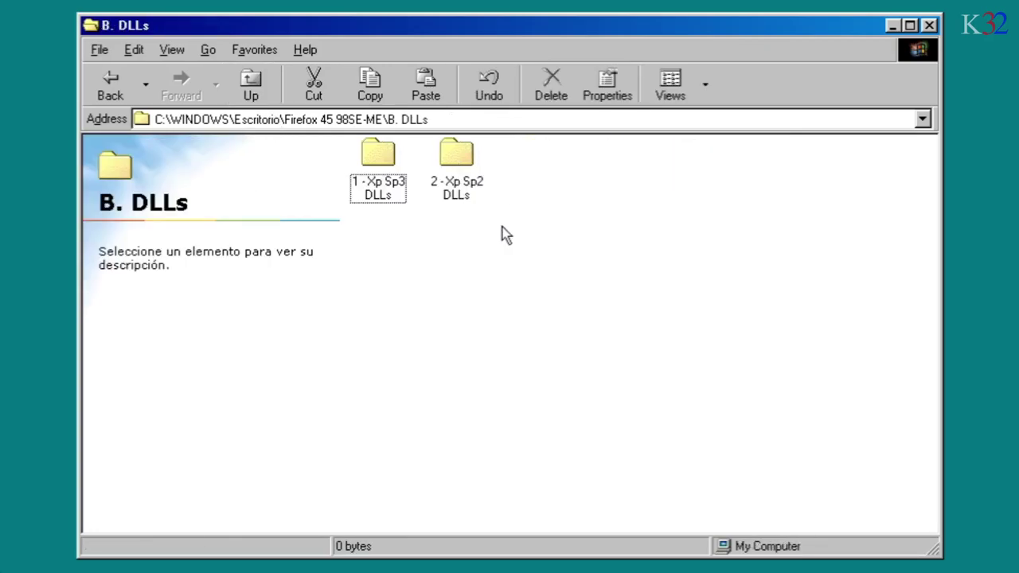
pyautogui.doubleClick(463, 162)
pyautogui.moveTo(367, 393); pyautogui.dragTo(886, 162)
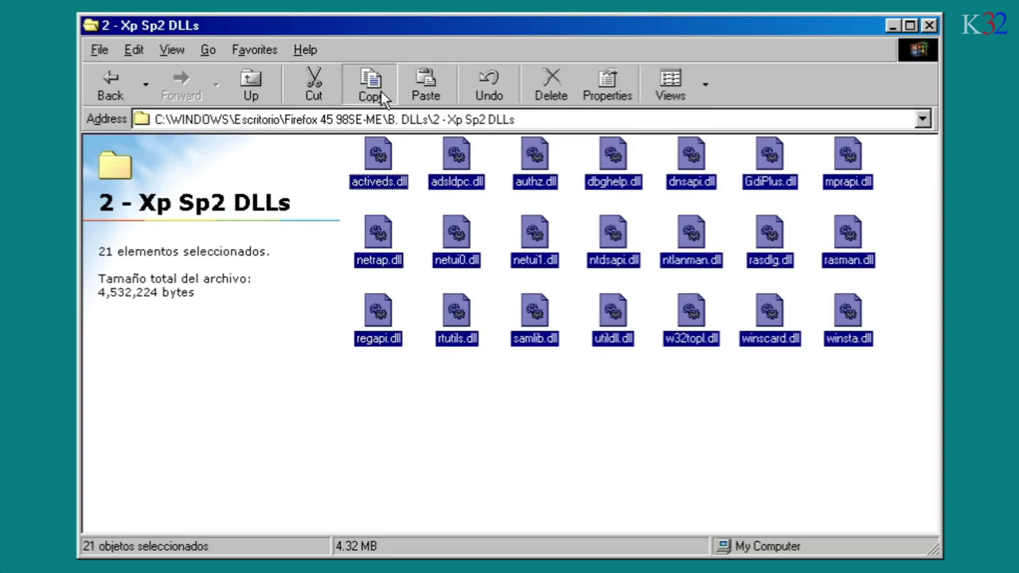
# - Go back up to Firefox 45 98SE-ME and open the folder Test\FirefoxPortable\App\Firefox
pyautogui.click(252, 86)
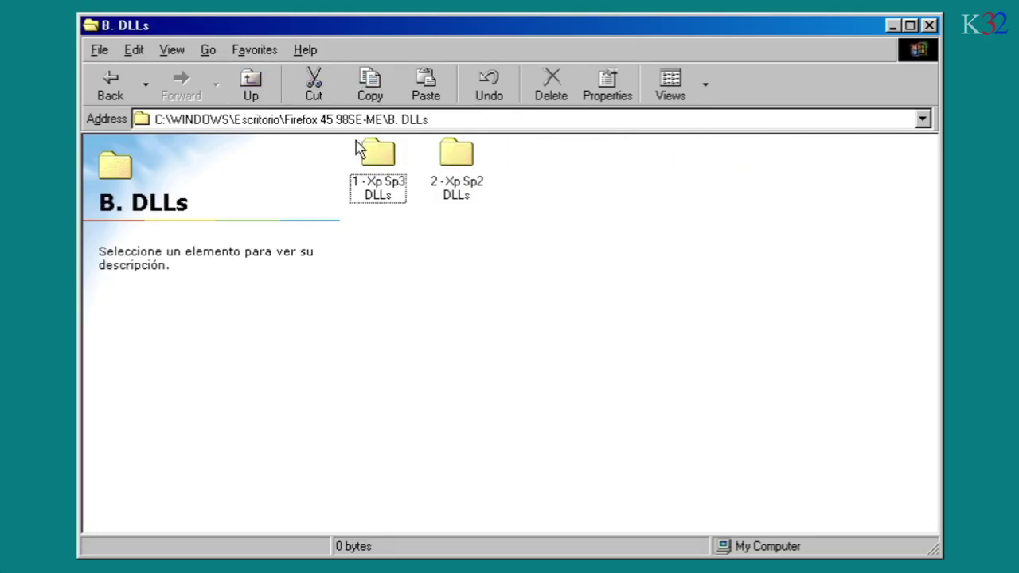
pyautogui.click(251, 85)
pyautogui.doubleClick(521, 153)
pyautogui.click(384, 171)
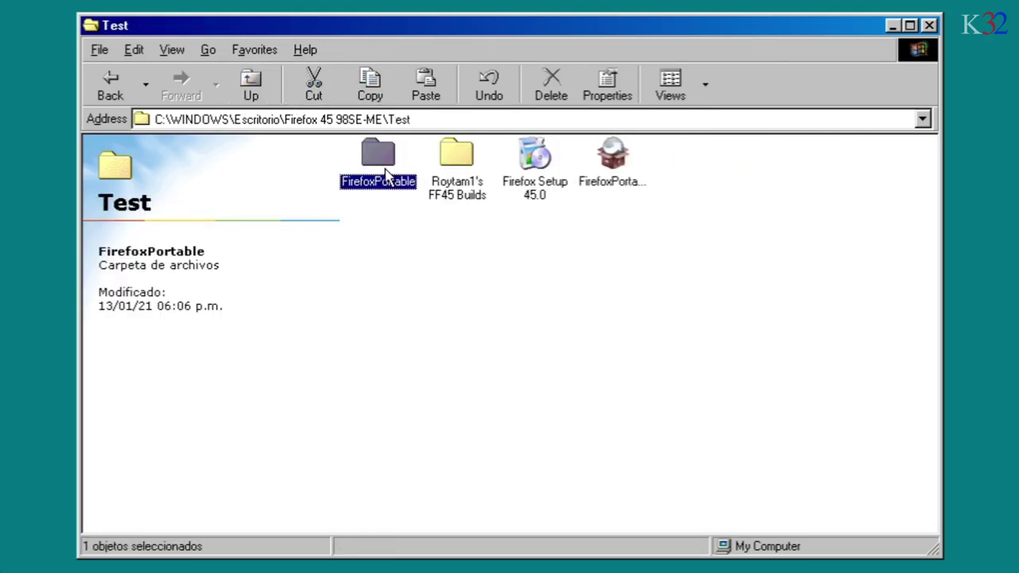
pyautogui.doubleClick(385, 170)
pyautogui.click(379, 167)
pyautogui.doubleClick(379, 167)
pyautogui.click(615, 158)
pyautogui.doubleClick(615, 158)
# - Paste the copied XP SP2 DLLs into the Firefox folder, replacing the existing versions, and enlarge the folder window
pyautogui.rightClick(477, 236)
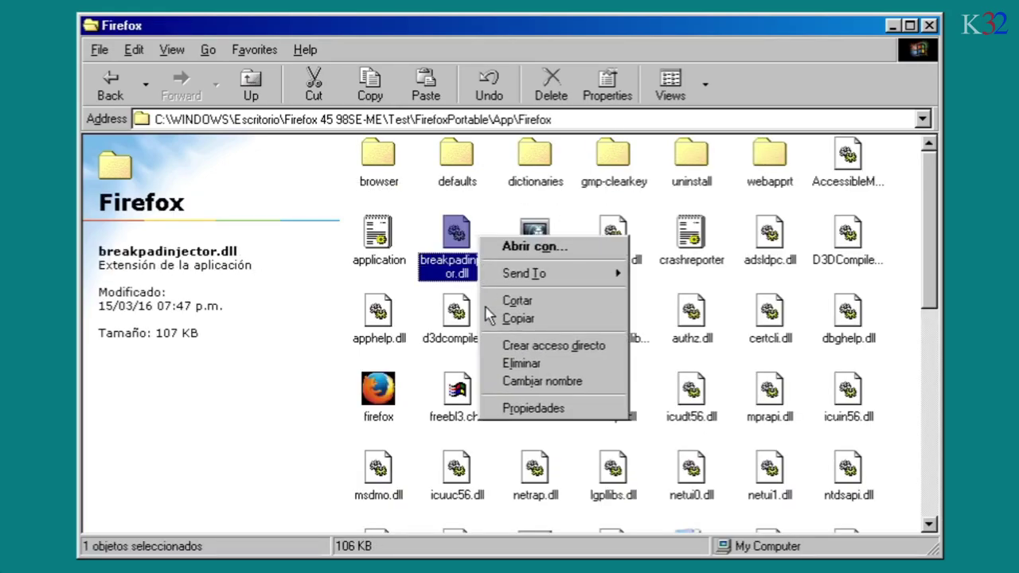
pyautogui.click(426, 300)
pyautogui.rightClick(426, 300)
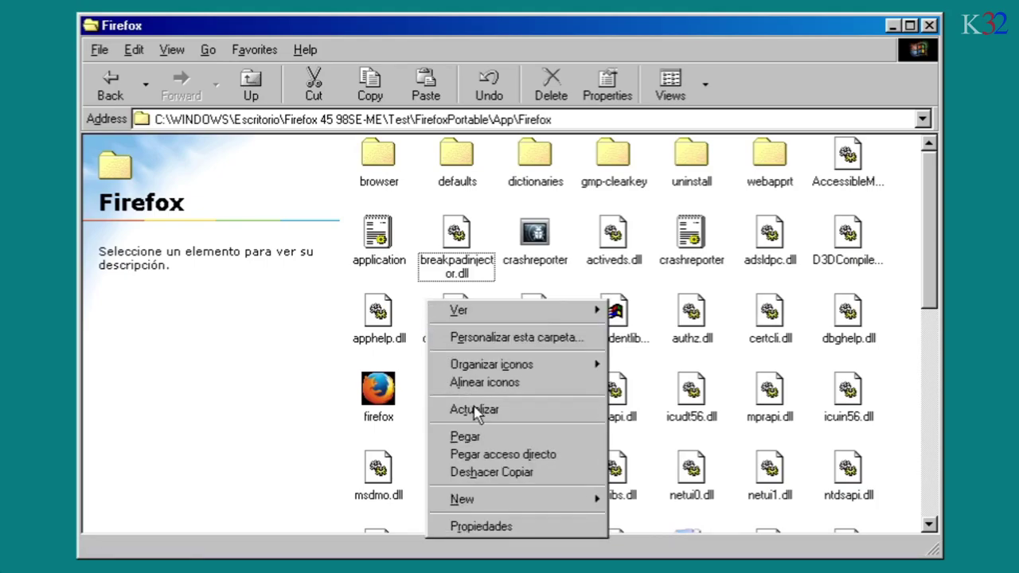
pyautogui.click(466, 436)
pyautogui.click(291, 464)
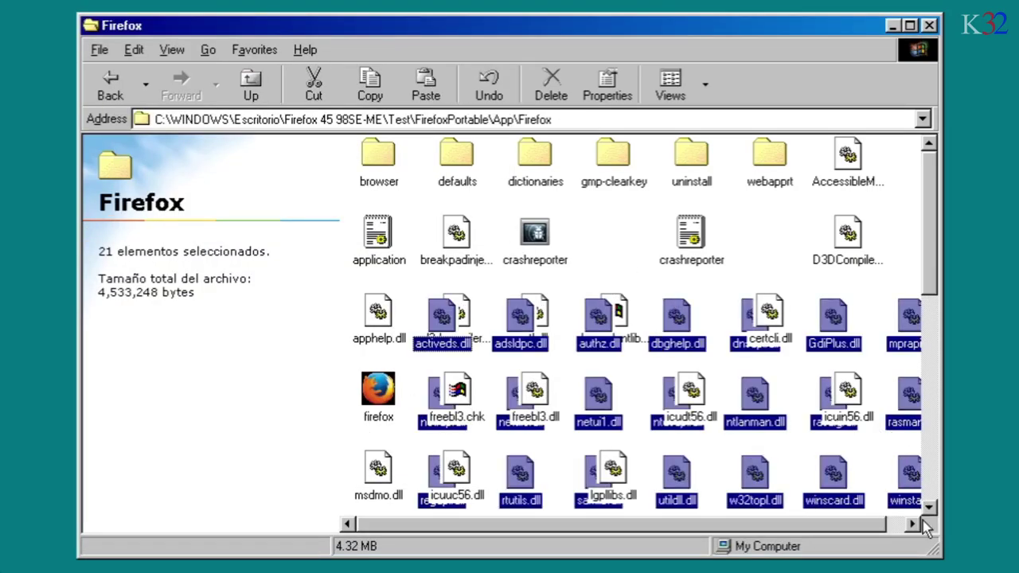
pyautogui.moveTo(936, 545); pyautogui.dragTo(954, 570)
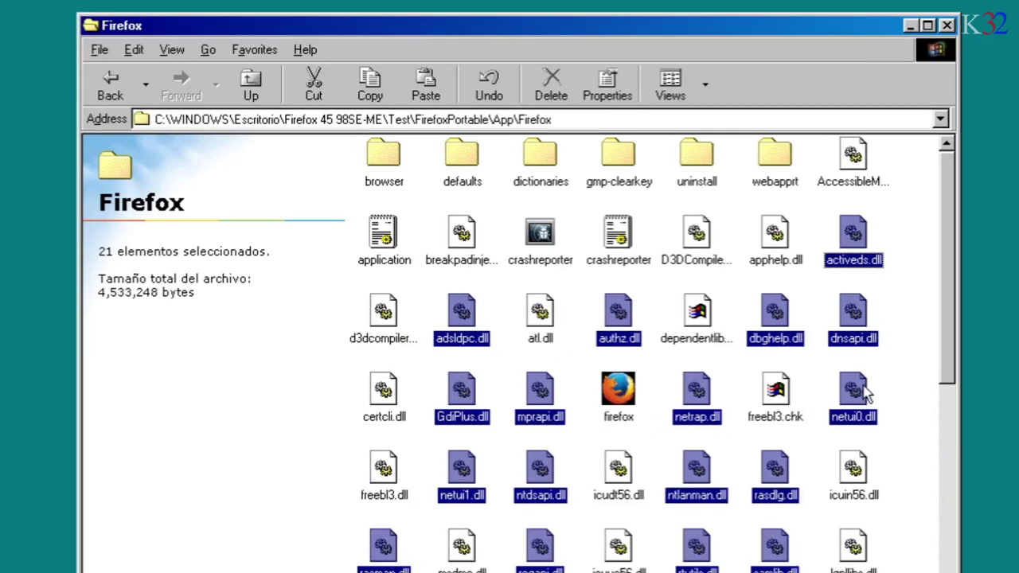
pyautogui.click(941, 388)
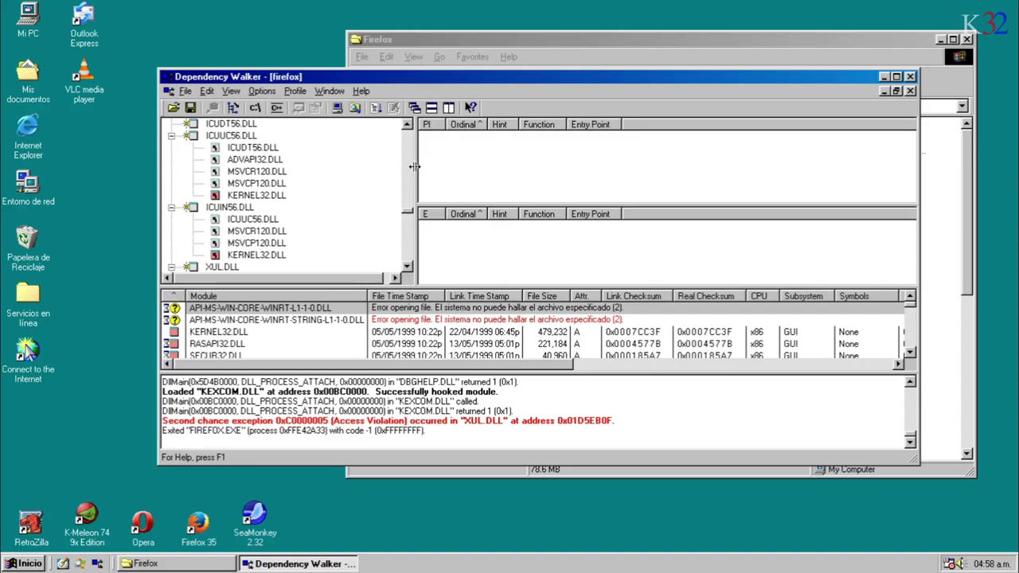
# - Profile firefox.exe again in Dependency Walker with the preset options and decline making Firefox the default browser
pyautogui.click(375, 109)
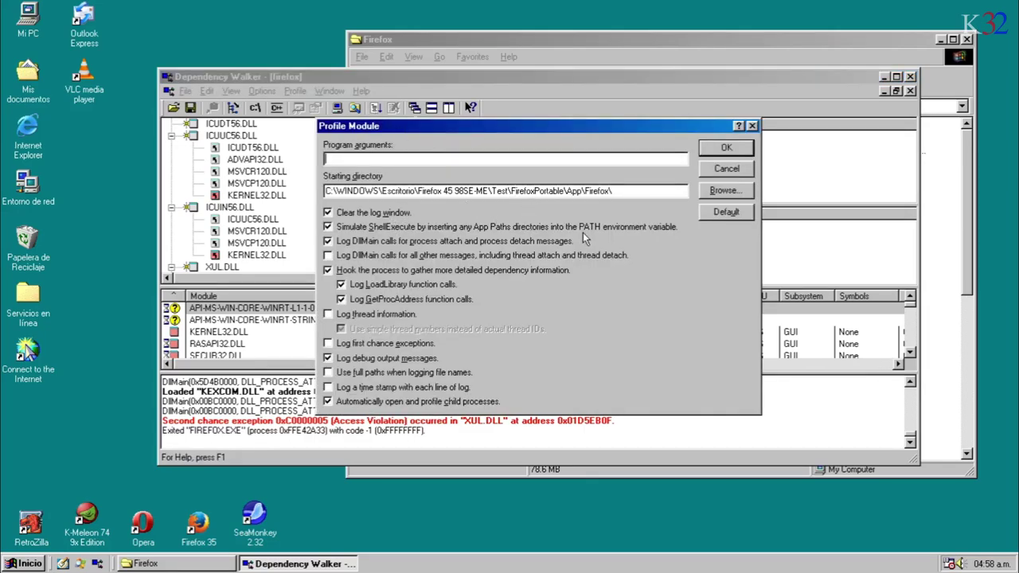
pyautogui.click(725, 155)
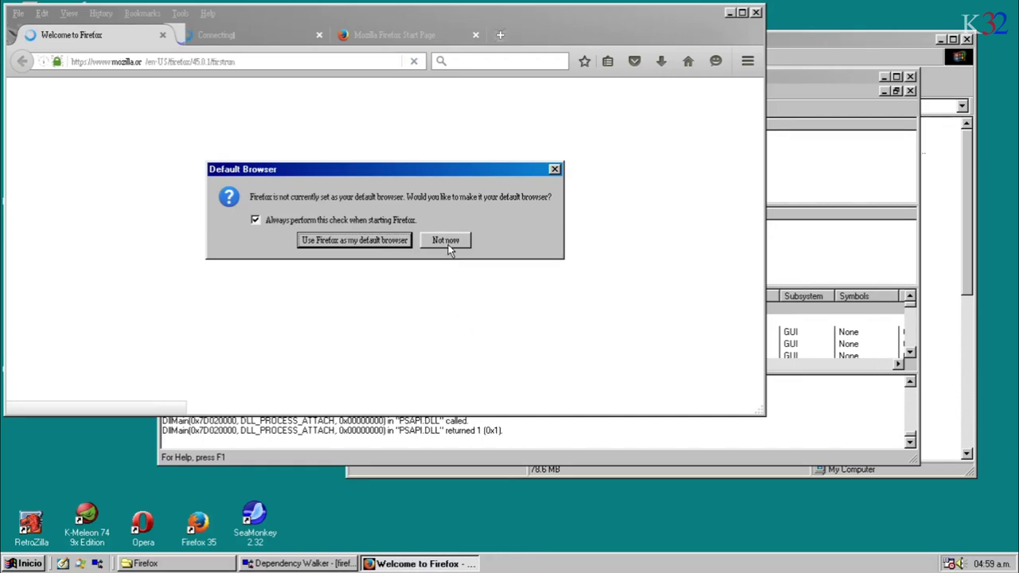
pyautogui.click(450, 243)
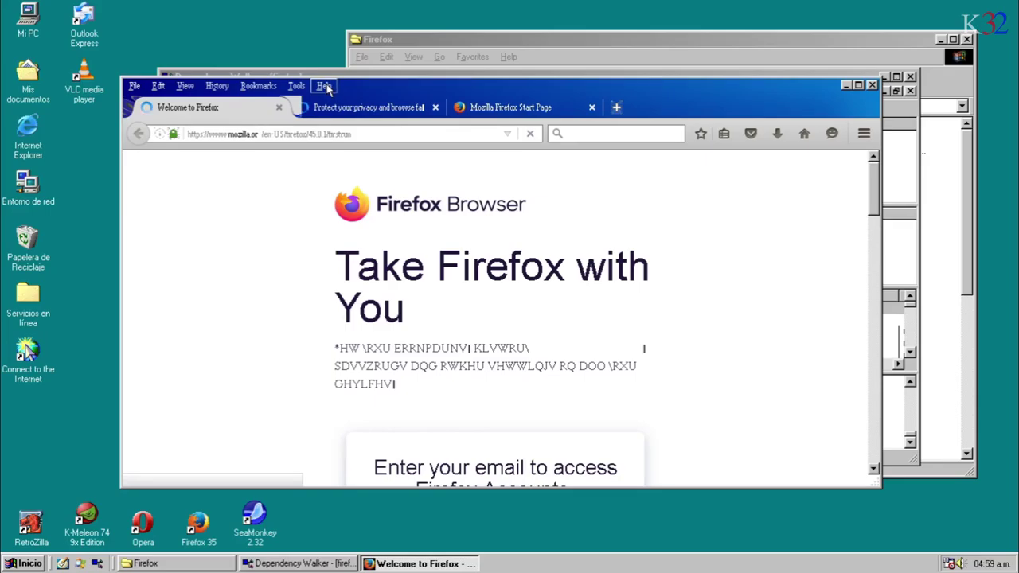
# - View the Firefox version in the About Mozilla Firefox window and close it
pyautogui.click(326, 86)
pyautogui.click(357, 212)
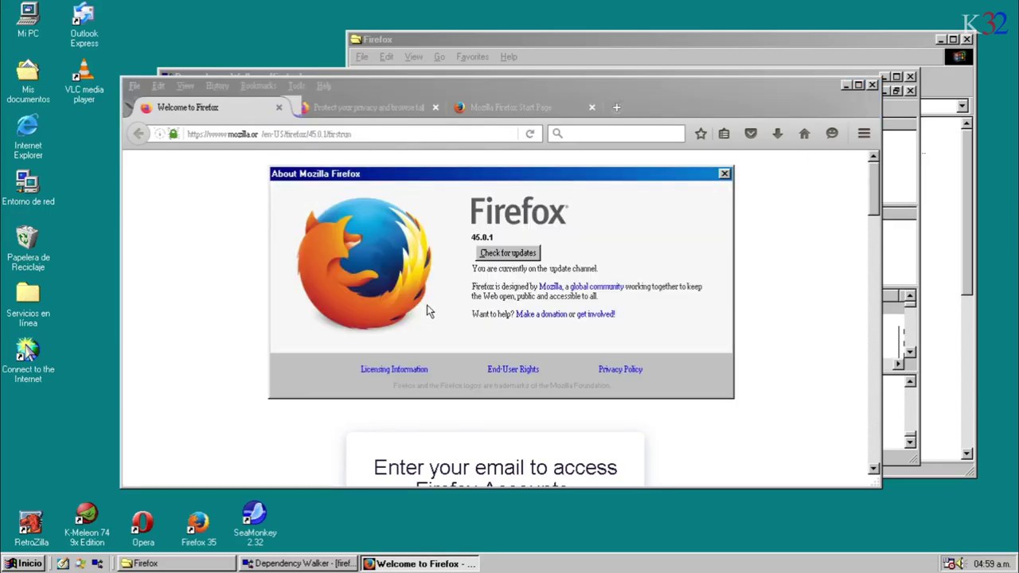
pyautogui.click(724, 174)
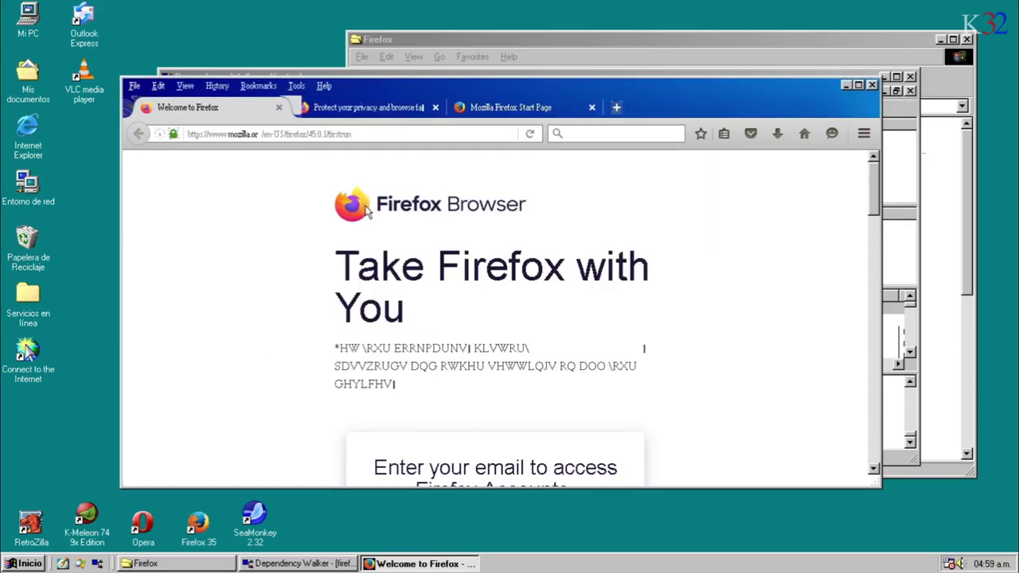
# - Load the Google home page in the current Firefox tab
pyautogui.click(409, 133)
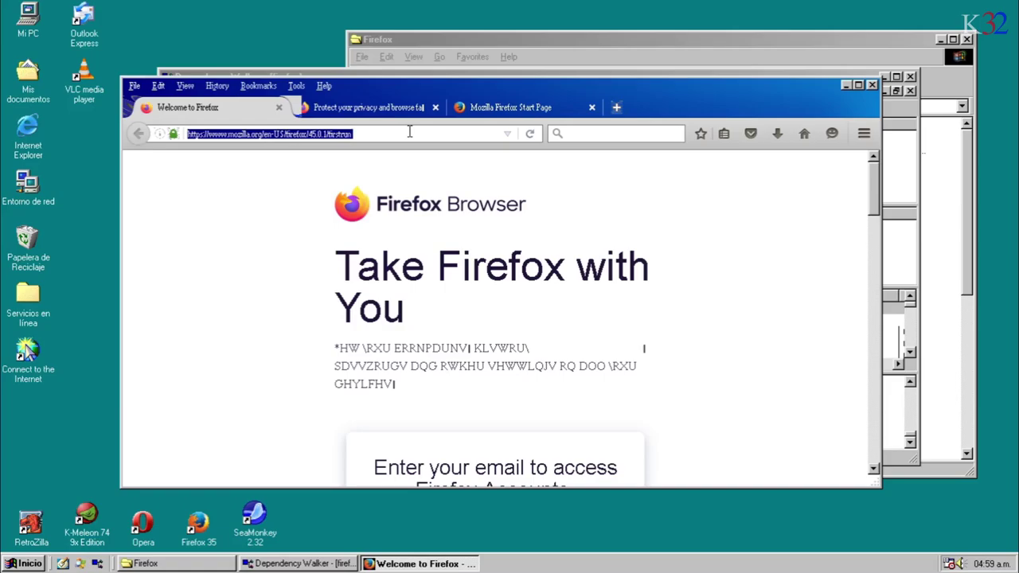
pyautogui.press('BackSpace')
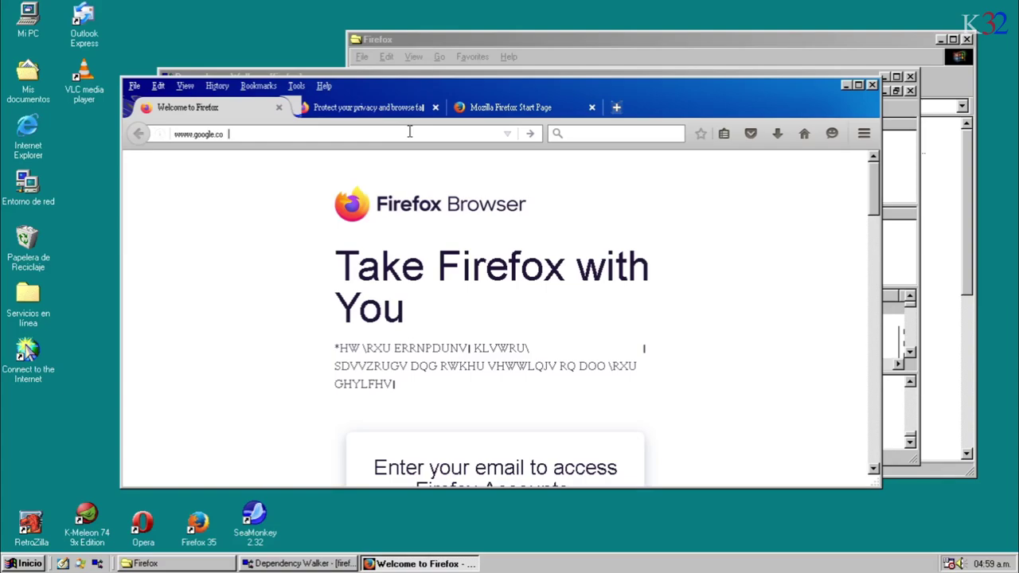
pyautogui.press('Return')
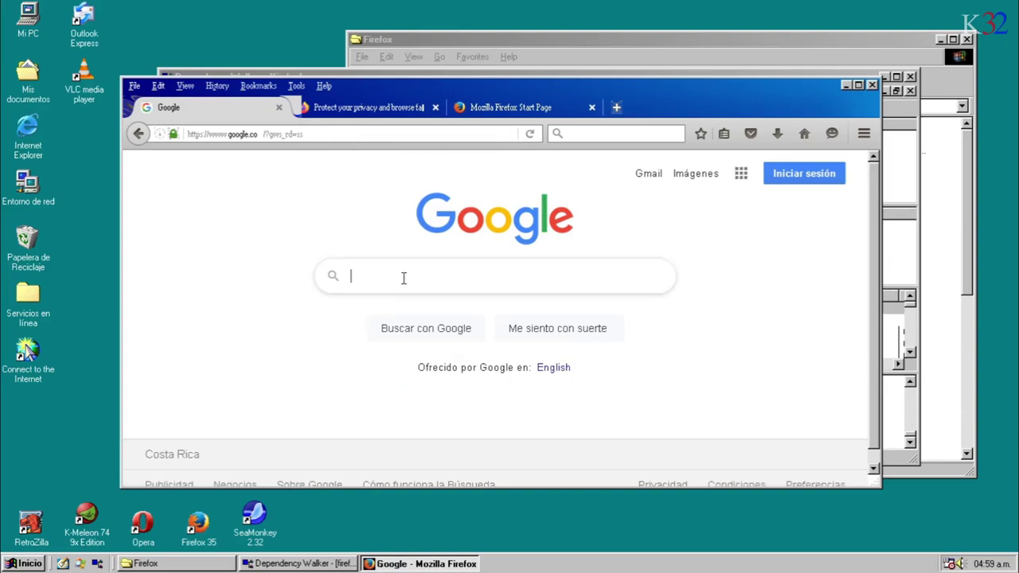
# - Search Google for "bill gates jumps over a chair"
pyautogui.write('bill')
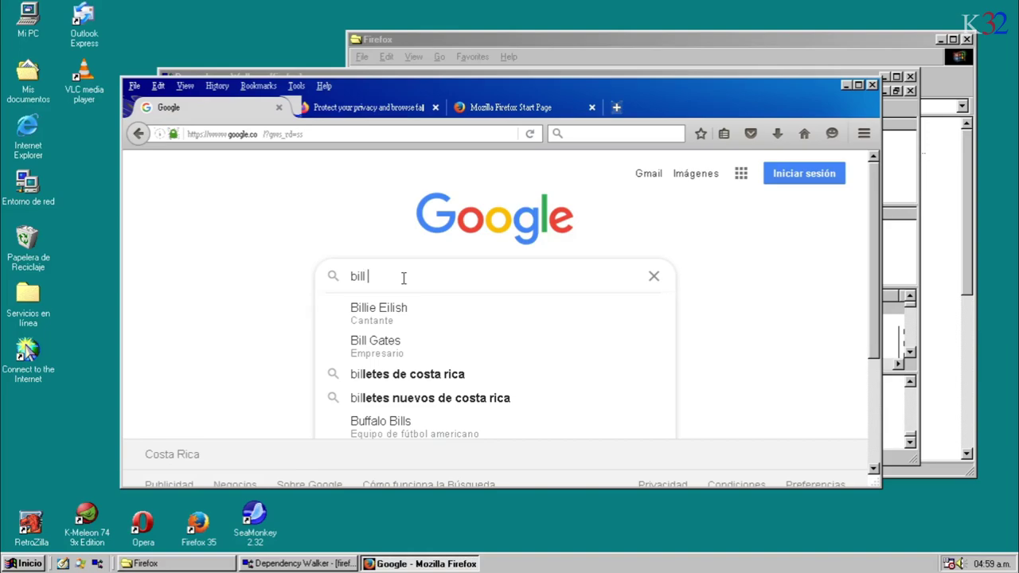
pyautogui.write(' gates j')
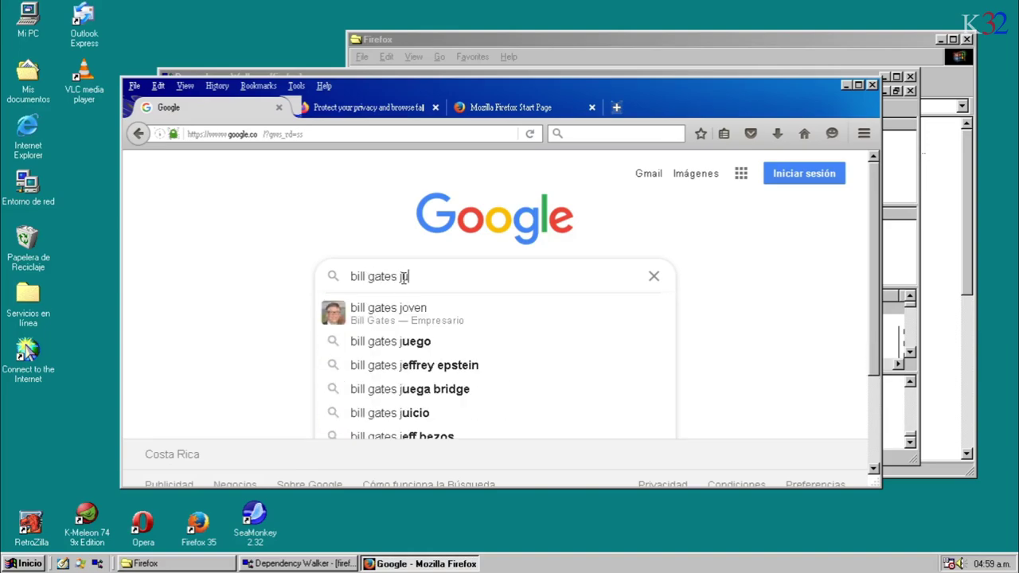
pyautogui.write('umps over a chair')
pyautogui.click(409, 308)
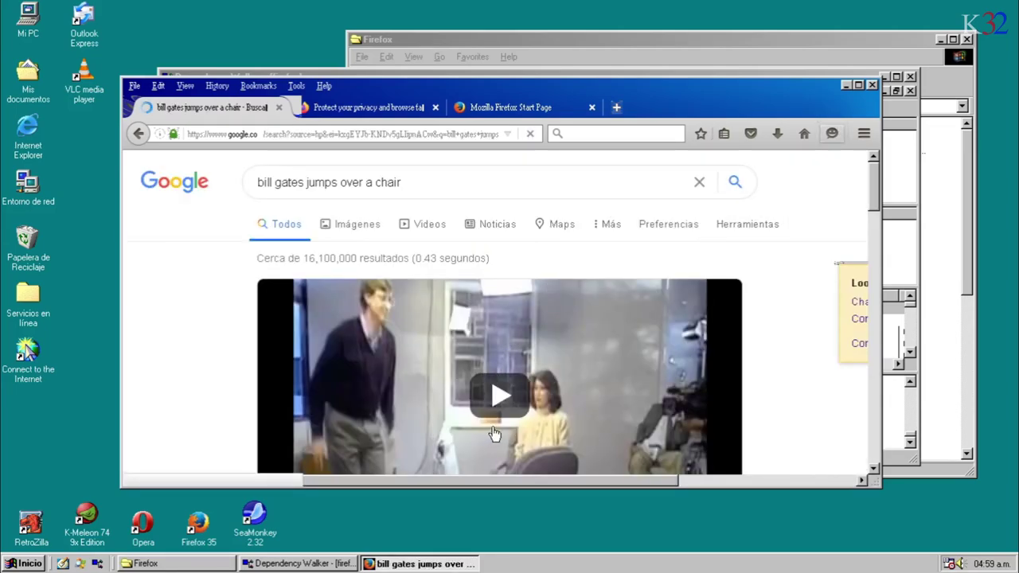
pyautogui.click(523, 393)
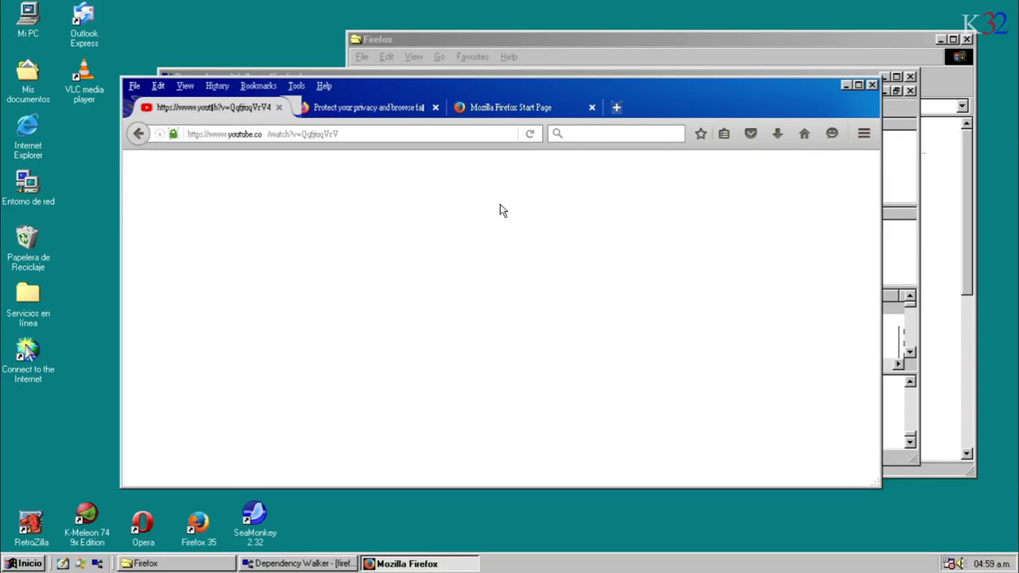
pyautogui.click(390, 108)
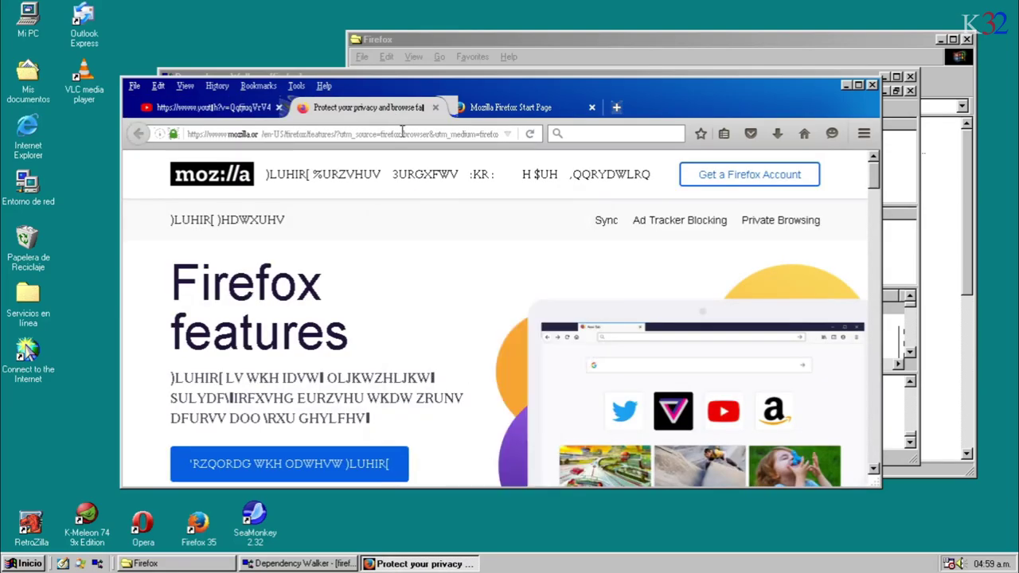
pyautogui.click(402, 132)
pyautogui.write('www.youtube.co')
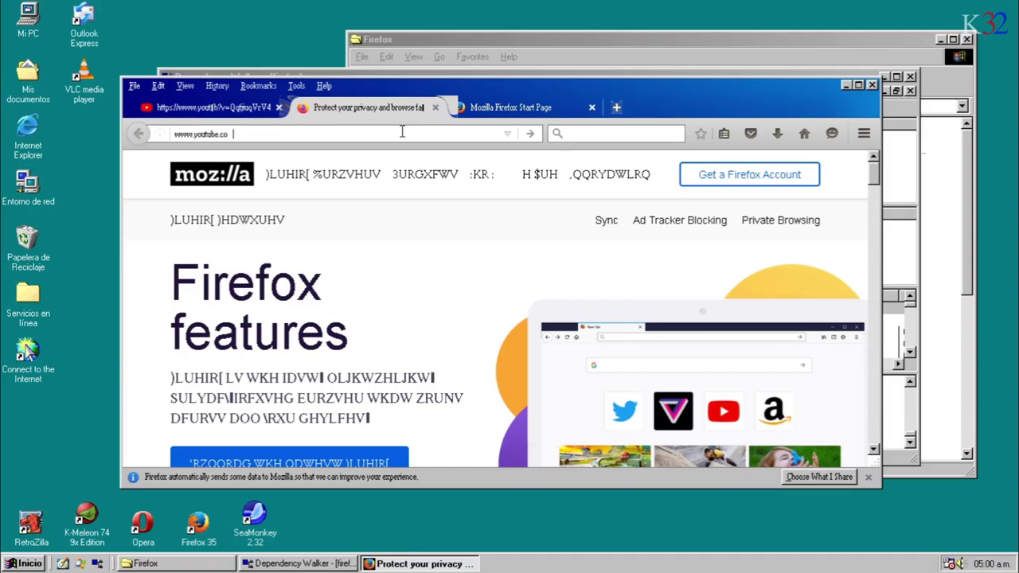
pyautogui.press('Return')
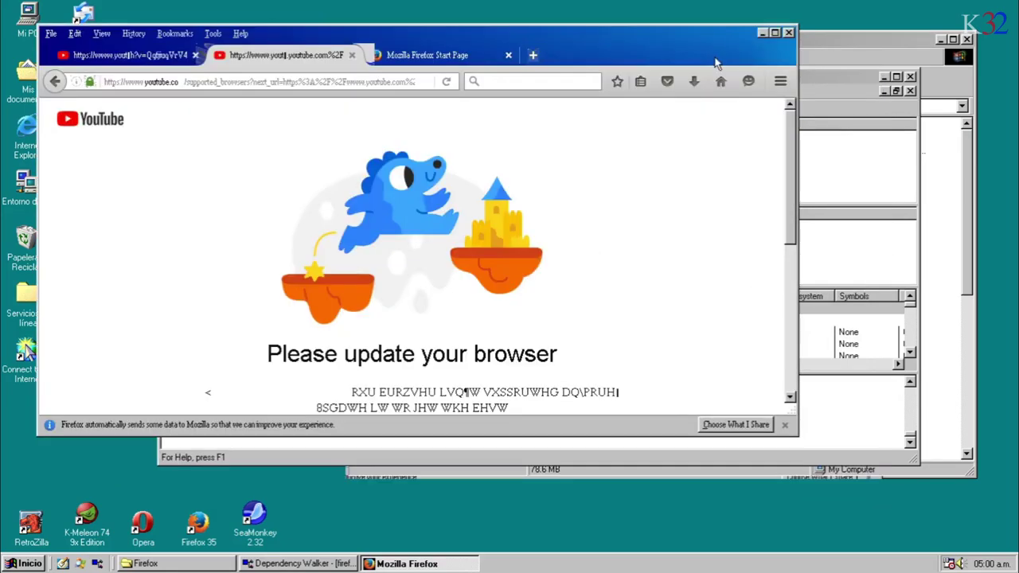
# - Reposition and enlarge the browser window, and postpone YouTube's browser update request with the Remind Me Later option
pyautogui.moveTo(803, 107); pyautogui.dragTo(718, 56)
pyautogui.moveTo(798, 436); pyautogui.dragTo(983, 525)
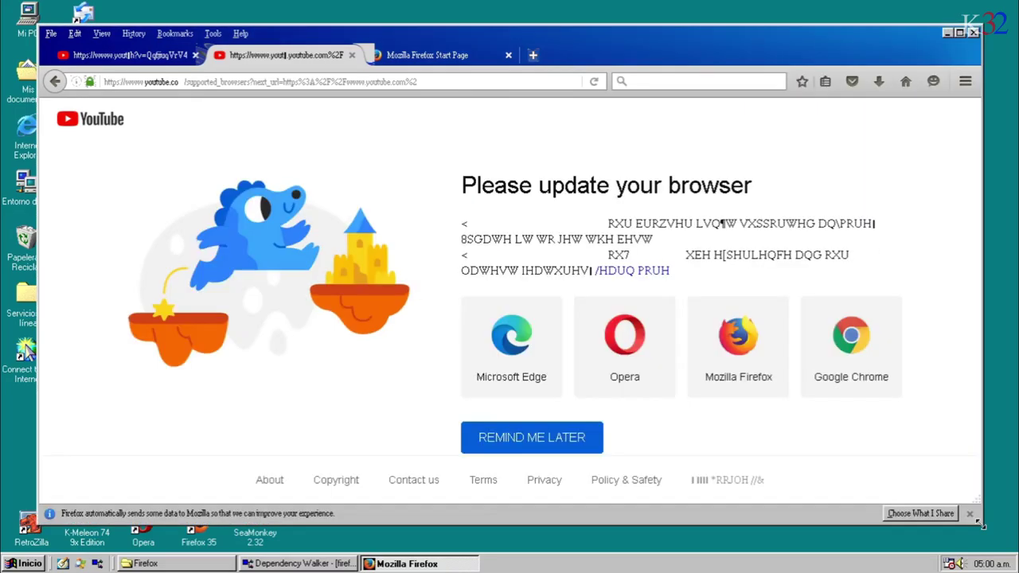
pyautogui.click(536, 438)
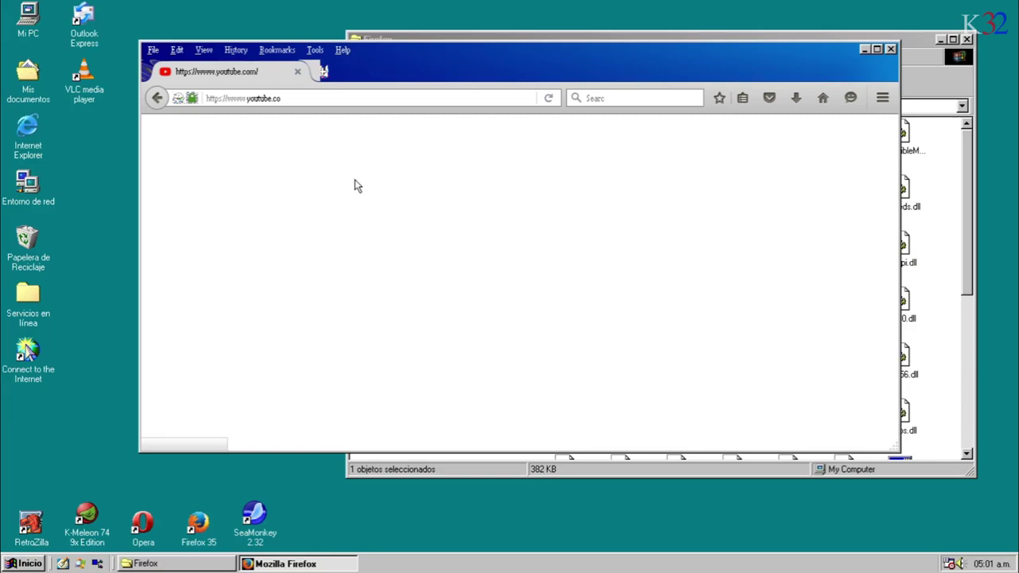
# - Open about:config in a new tab and accept the warranty warning to reach the preference list
pyautogui.click(324, 72)
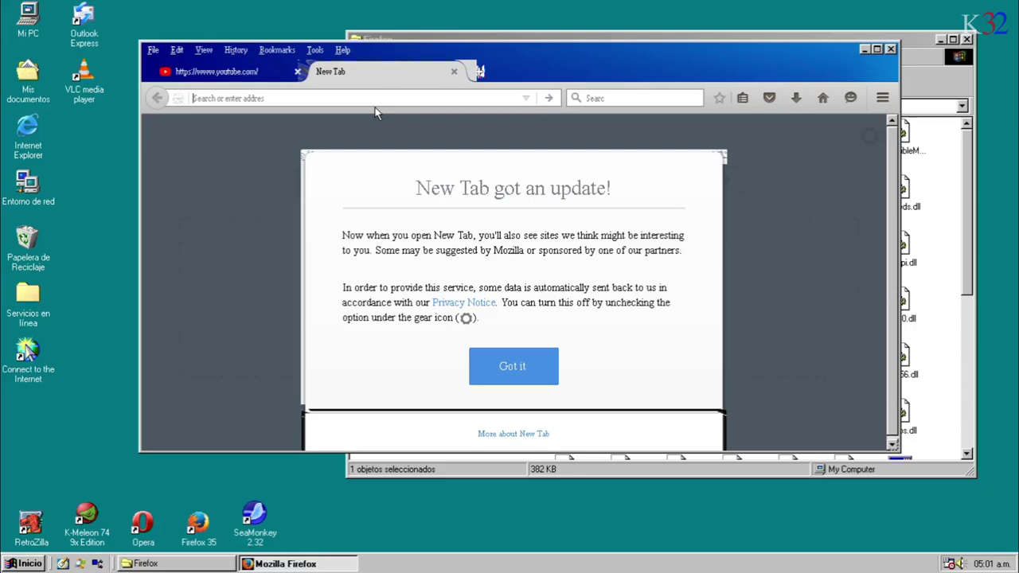
pyautogui.write('abou')
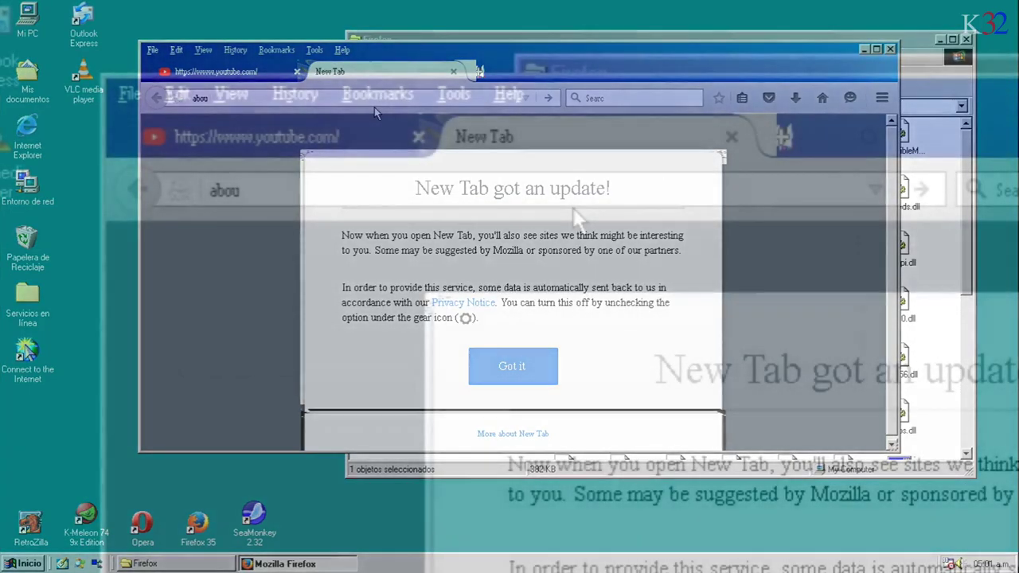
pyautogui.write('t:conf')
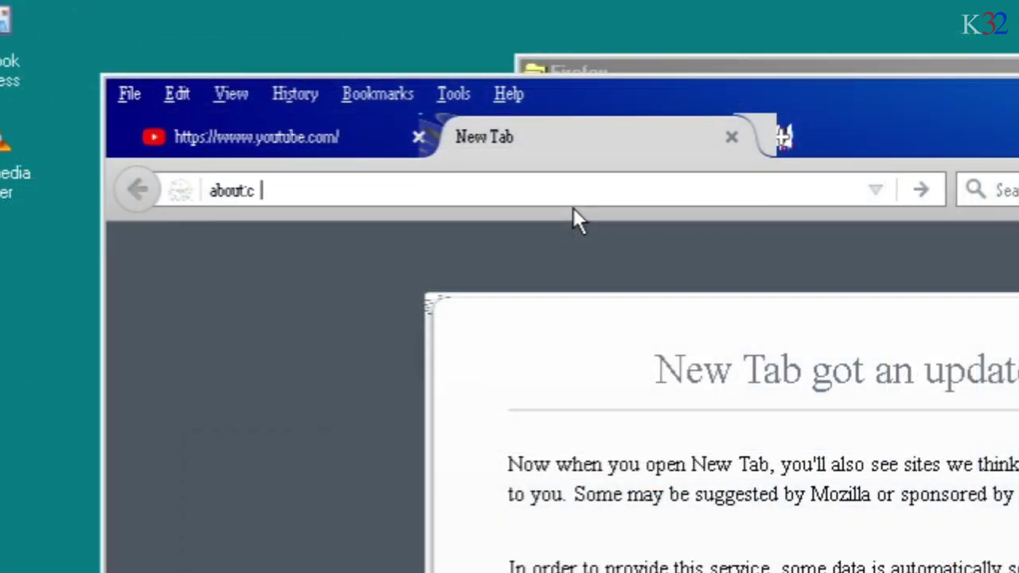
pyautogui.write('ig')
pyautogui.press('Return')
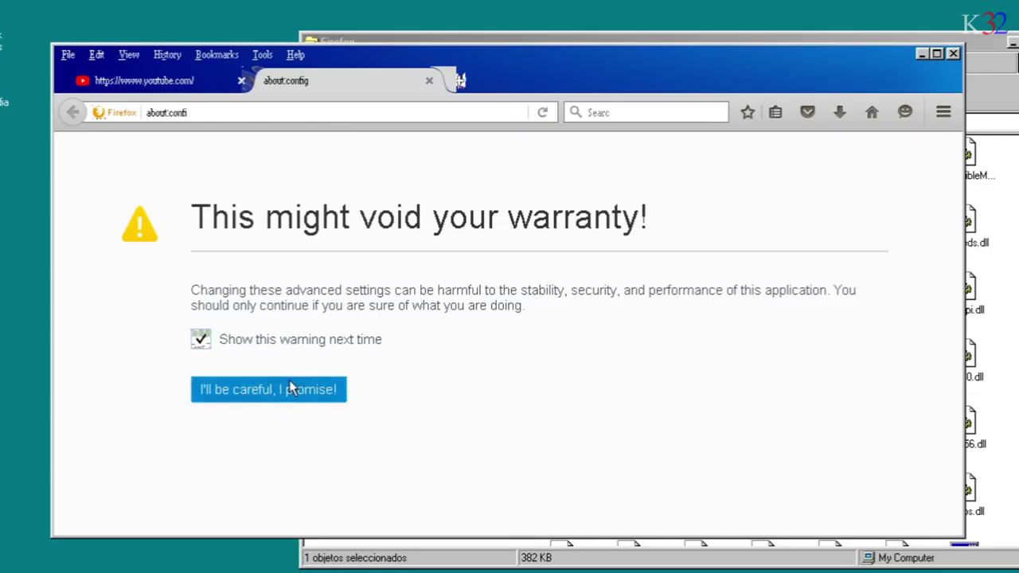
pyautogui.click(270, 397)
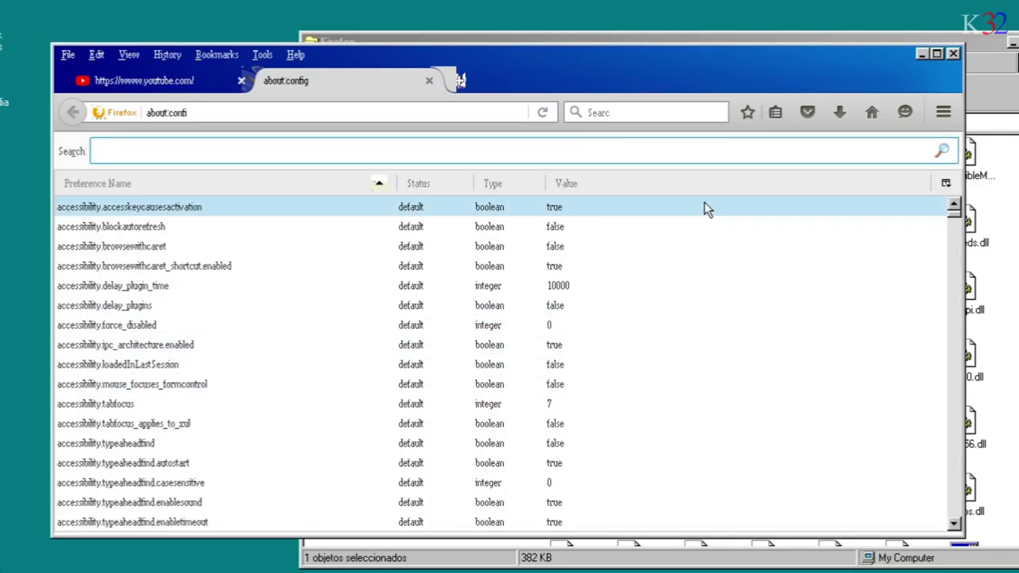
# - Create a new string preference named general.useragent.override in about:config and confirm its string value
pyautogui.rightClick(712, 226)
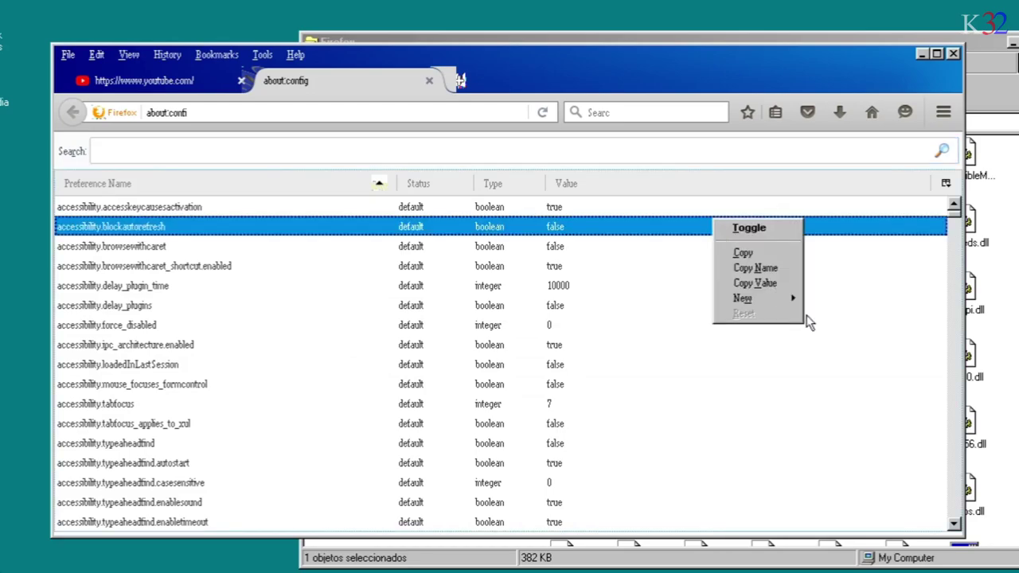
pyautogui.moveTo(741, 301)
pyautogui.click(828, 300)
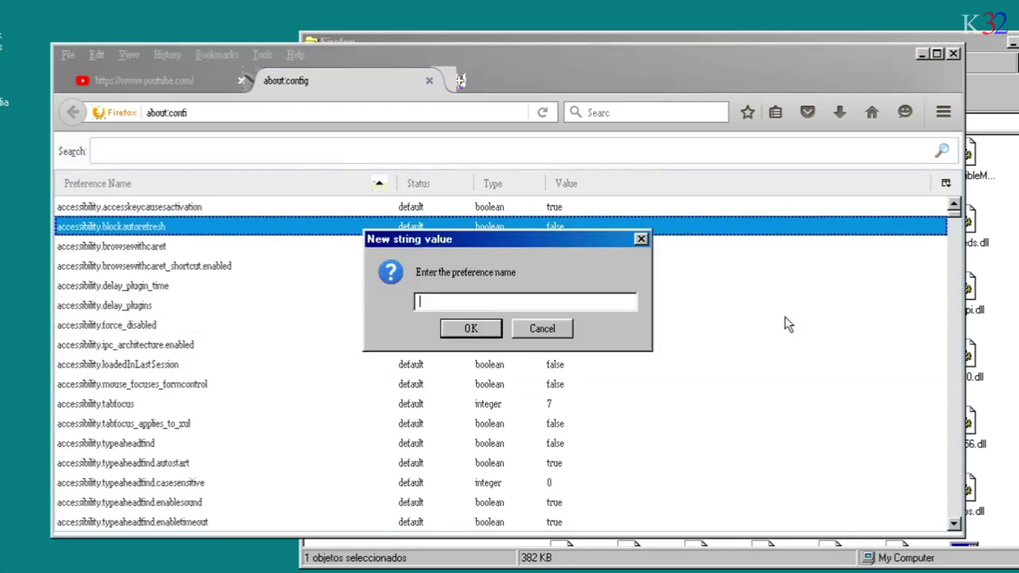
pyautogui.write('general')
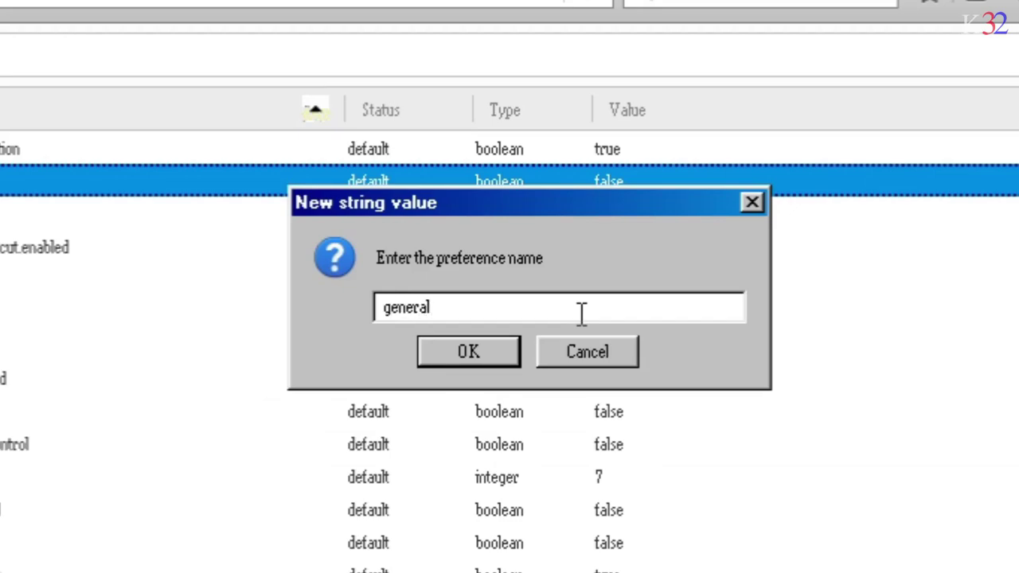
pyautogui.write('.useragent.override')
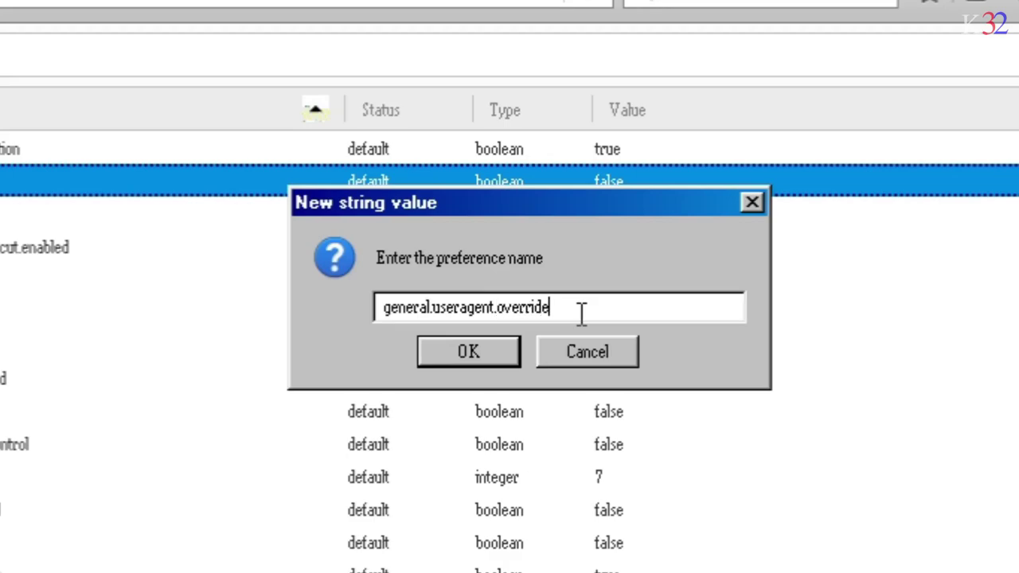
pyautogui.moveTo(578, 313); pyautogui.dragTo(311, 314)
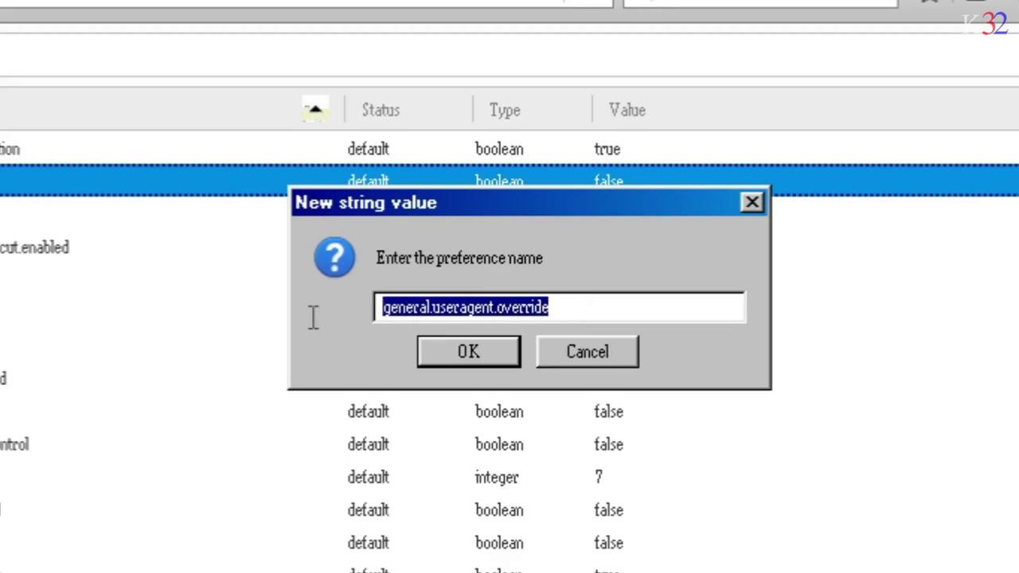
pyautogui.click(458, 349)
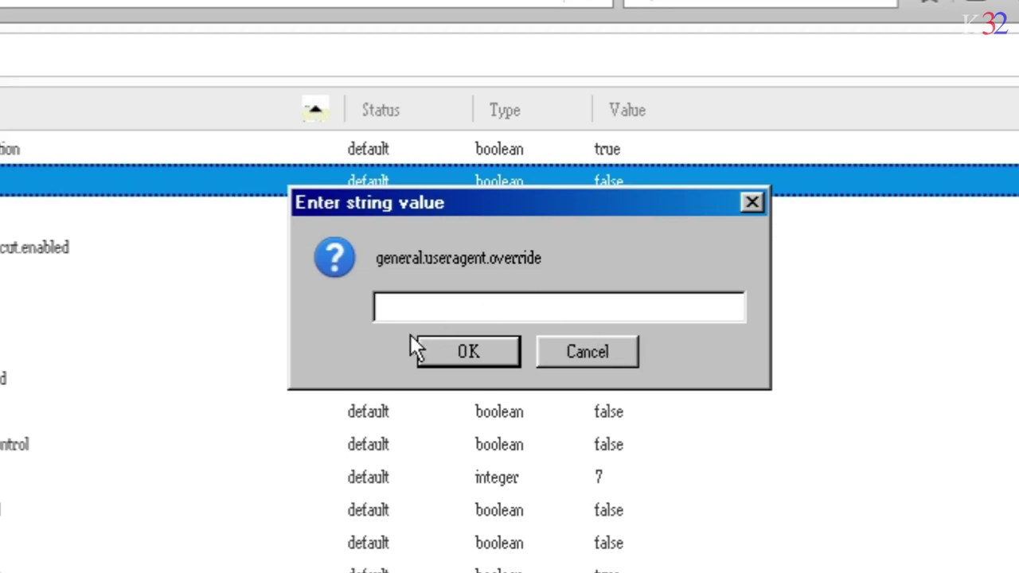
pyautogui.click(470, 354)
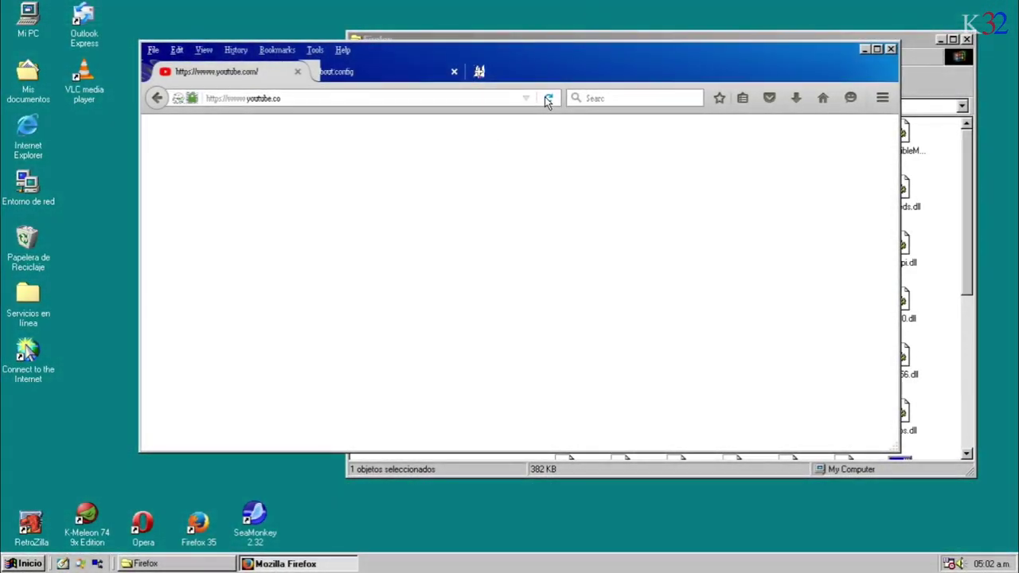
# - Reload YouTube in its tab and look through the home page
pyautogui.click(548, 99)
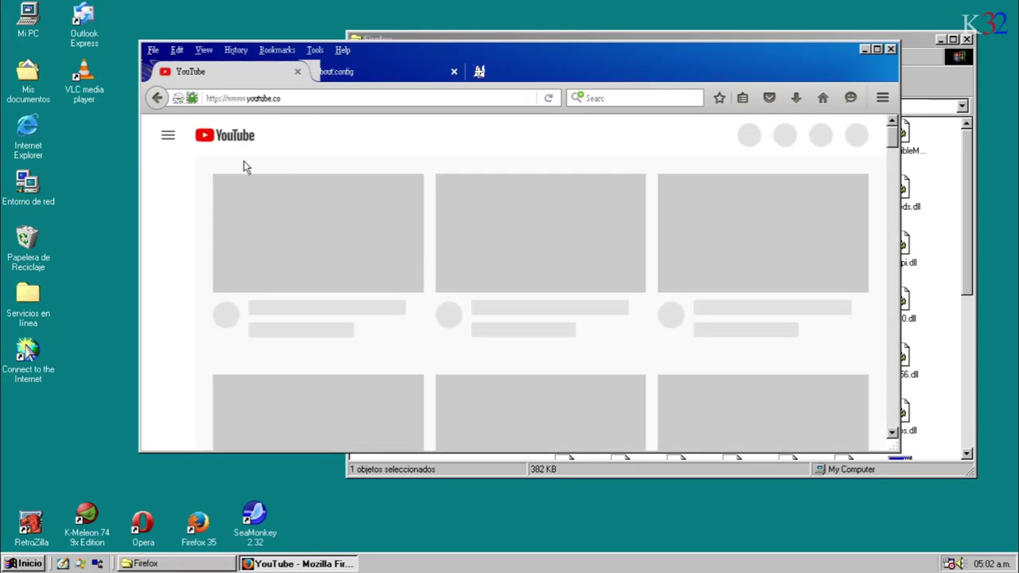
pyautogui.scroll(-3, 879, 203)
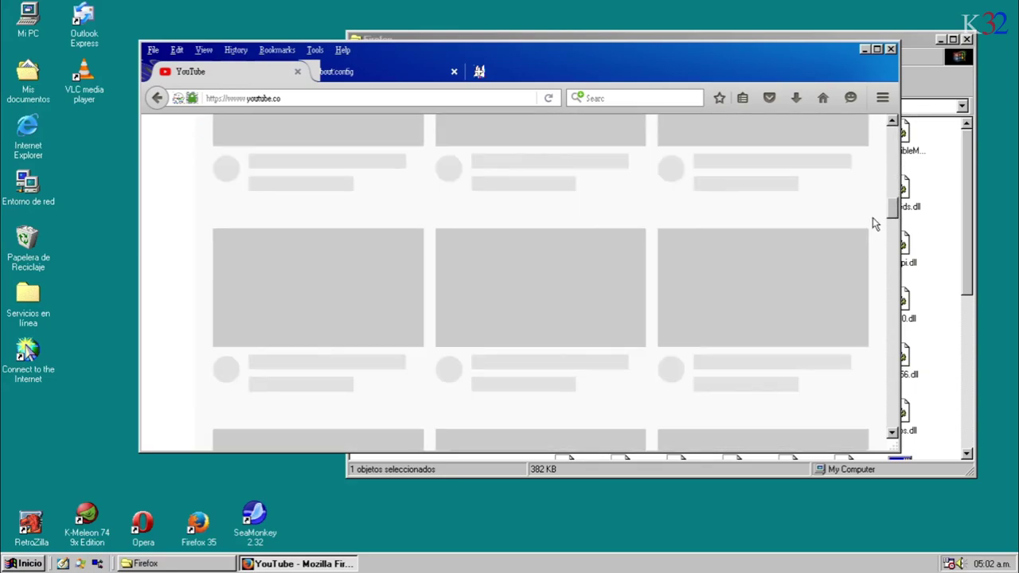
pyautogui.scroll(3, 856, 151)
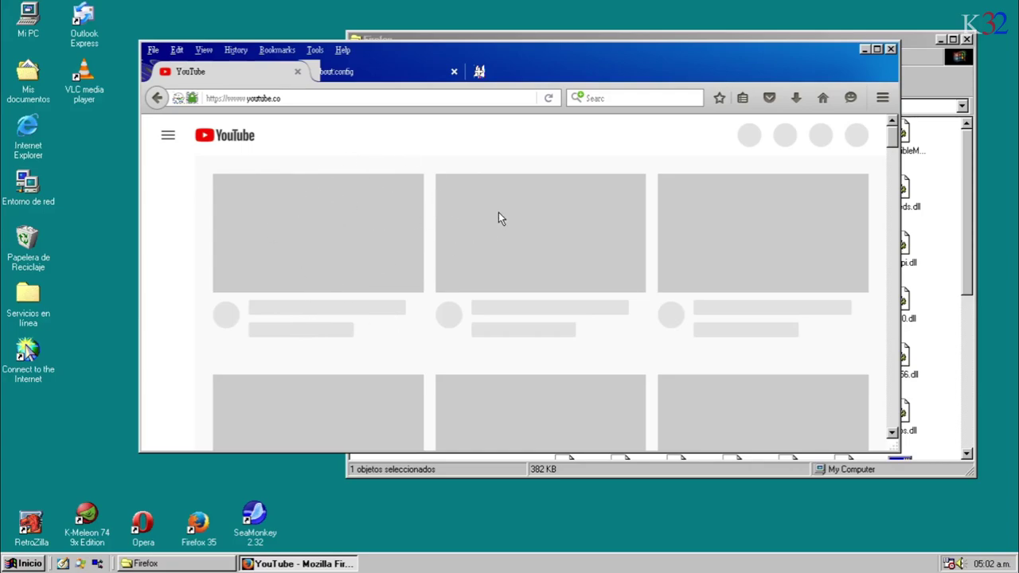
pyautogui.click(355, 101)
pyautogui.write('bi')
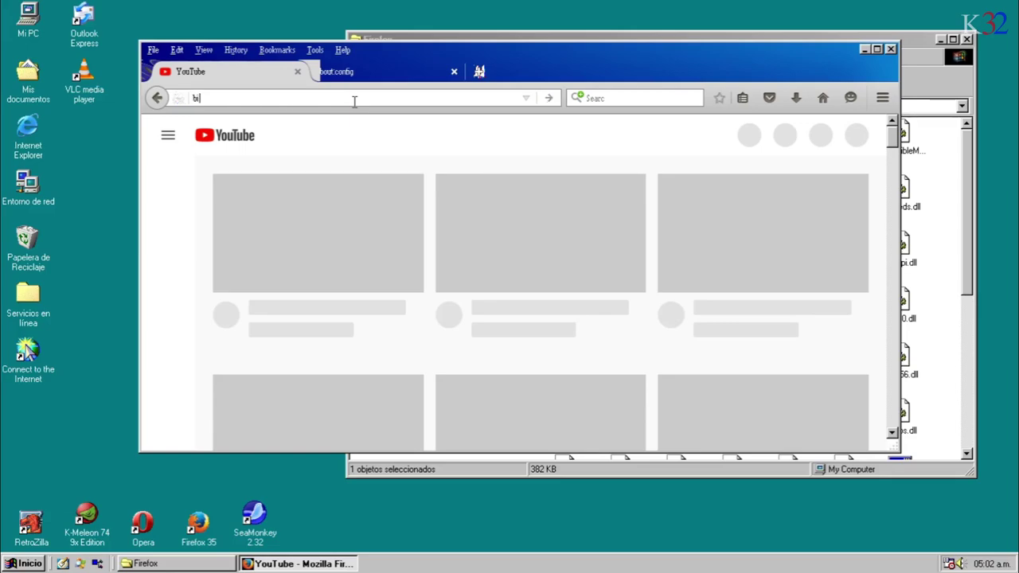
pyautogui.press('BackSpace')
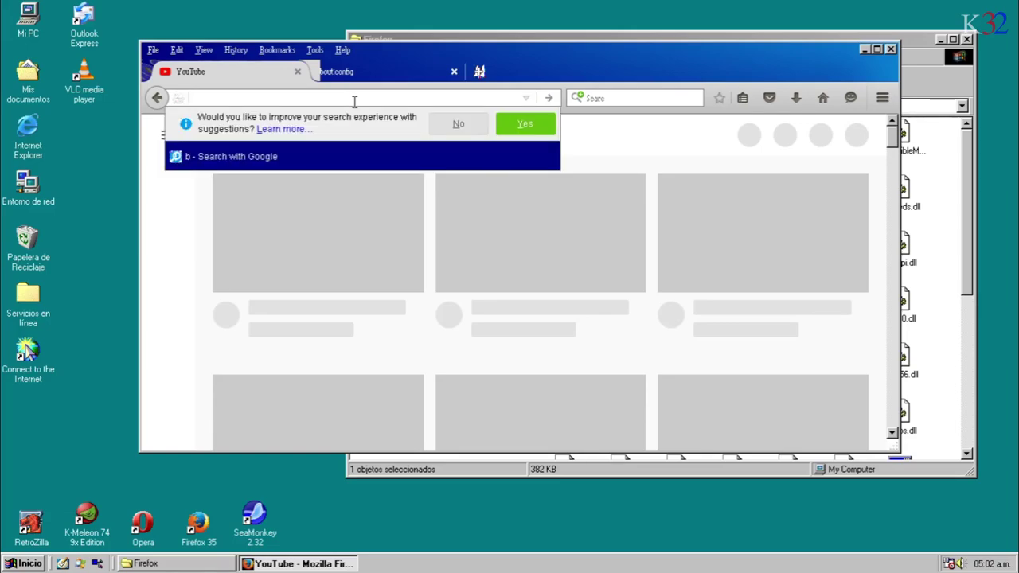
pyautogui.write('bing')
pyautogui.press('BackSpace')
pyautogui.press('BackSpace')
pyautogui.press('BackSpace')
pyautogui.press('BackSpace')
pyautogui.write('www.')
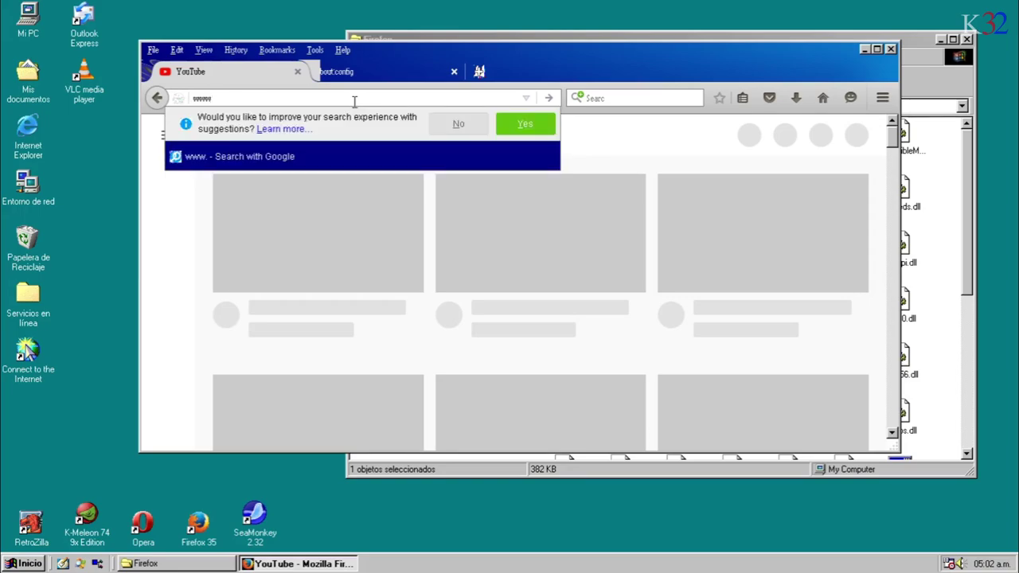
pyautogui.write('google.co')
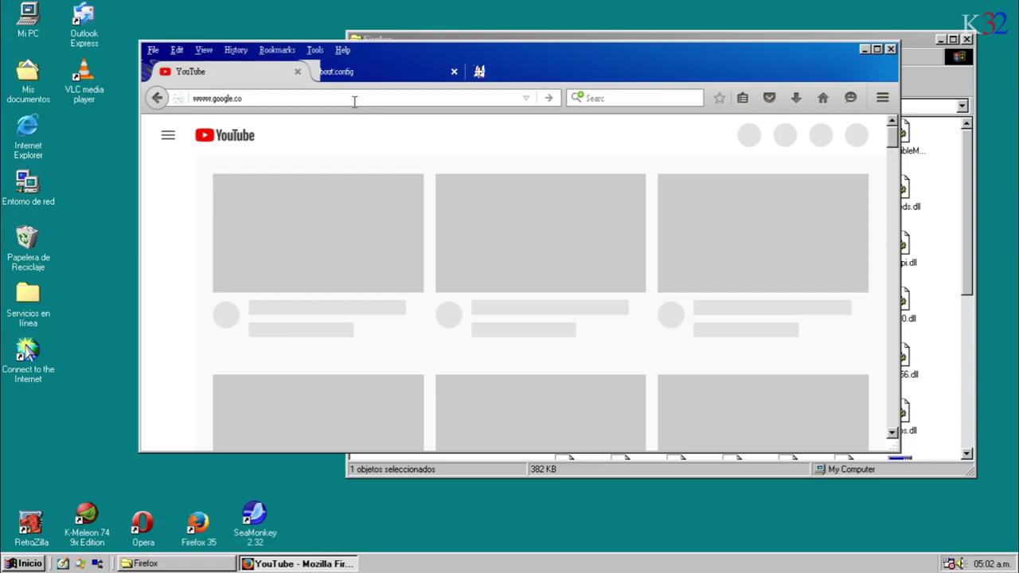
pyautogui.press('Return')
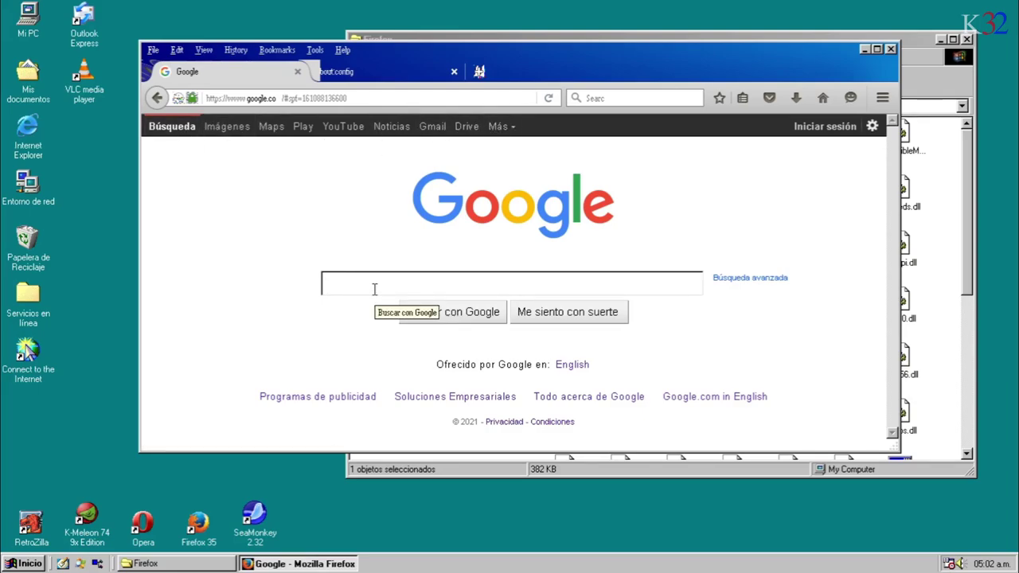
# - Search Google for the suggested query "bill gates jumps over chair" and maximize the browser window
pyautogui.write('bill ')
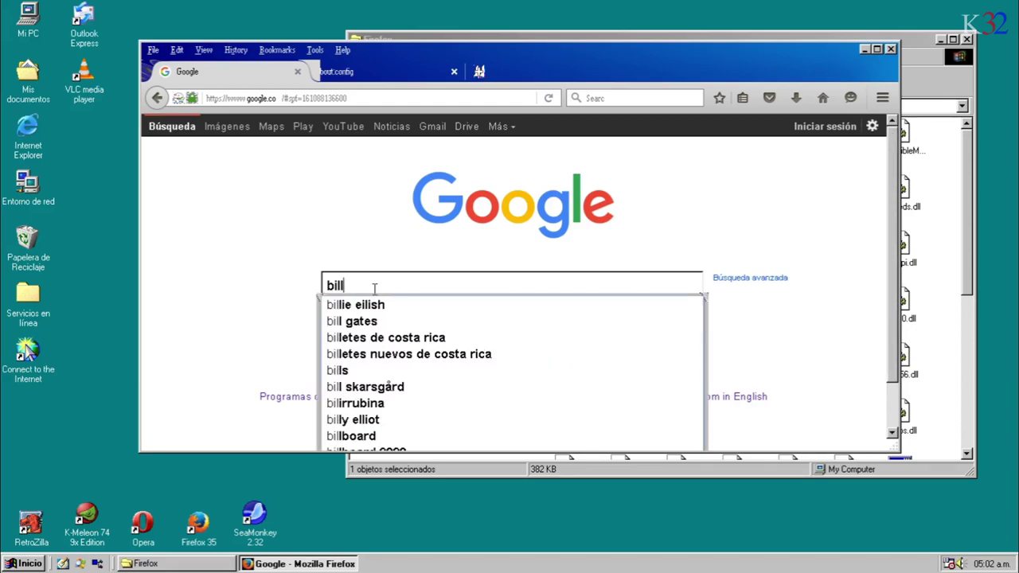
pyautogui.write('gate')
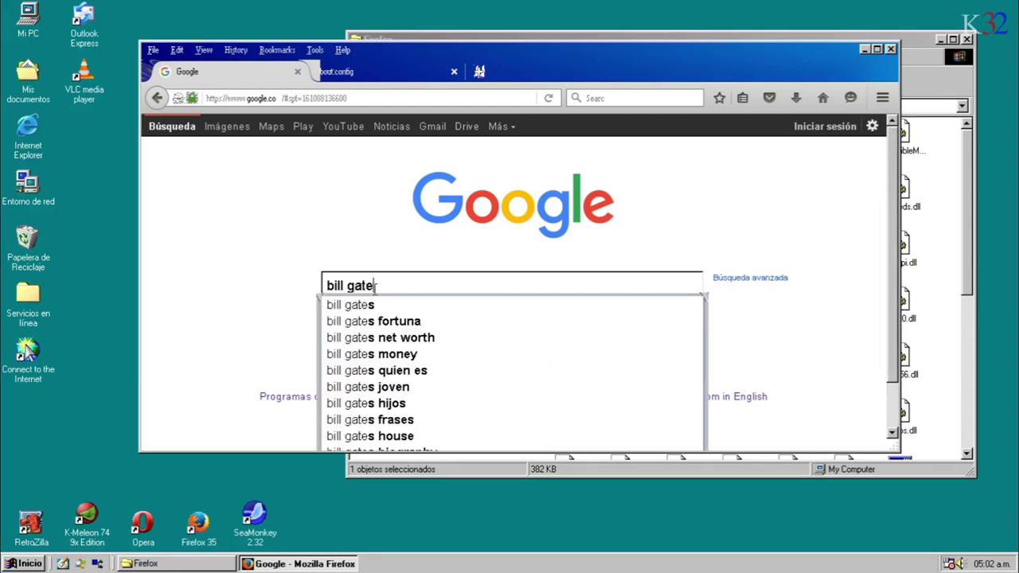
pyautogui.write('s jumps')
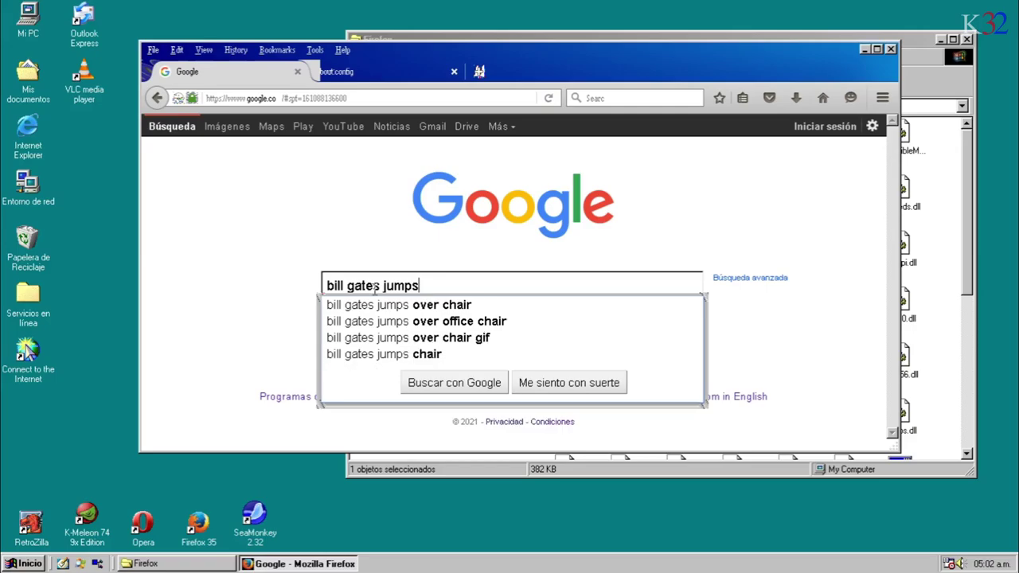
pyautogui.click(407, 308)
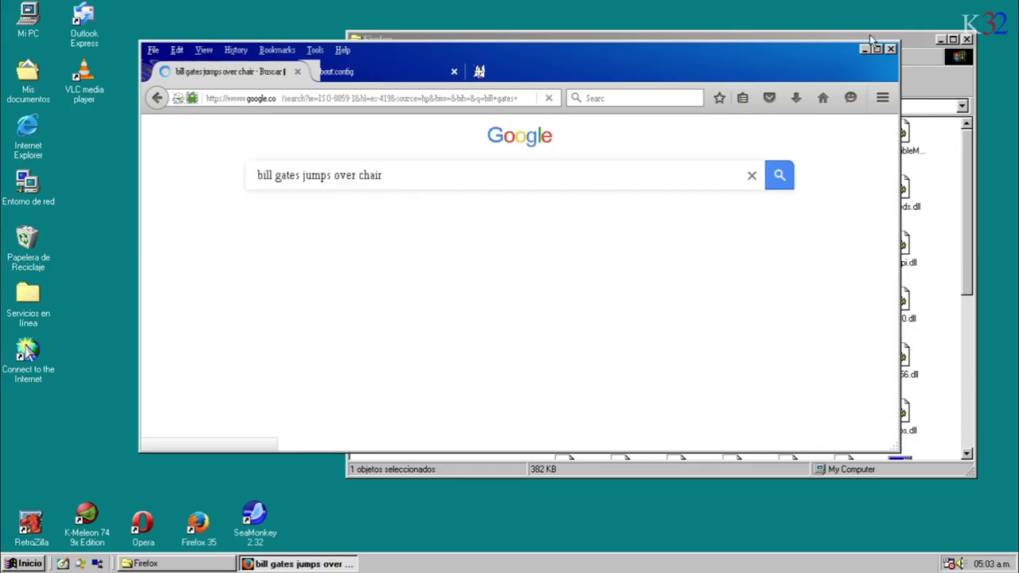
pyautogui.click(877, 50)
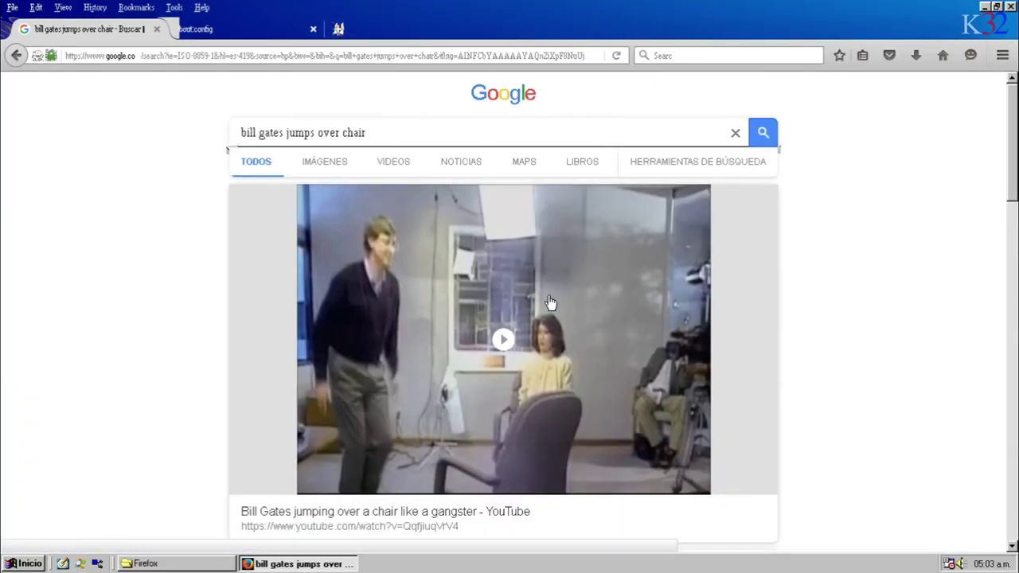
# - Play the Bill Gates chair-jumping video result on YouTube and dismiss the autoplay tip and the player settings
pyautogui.click(516, 328)
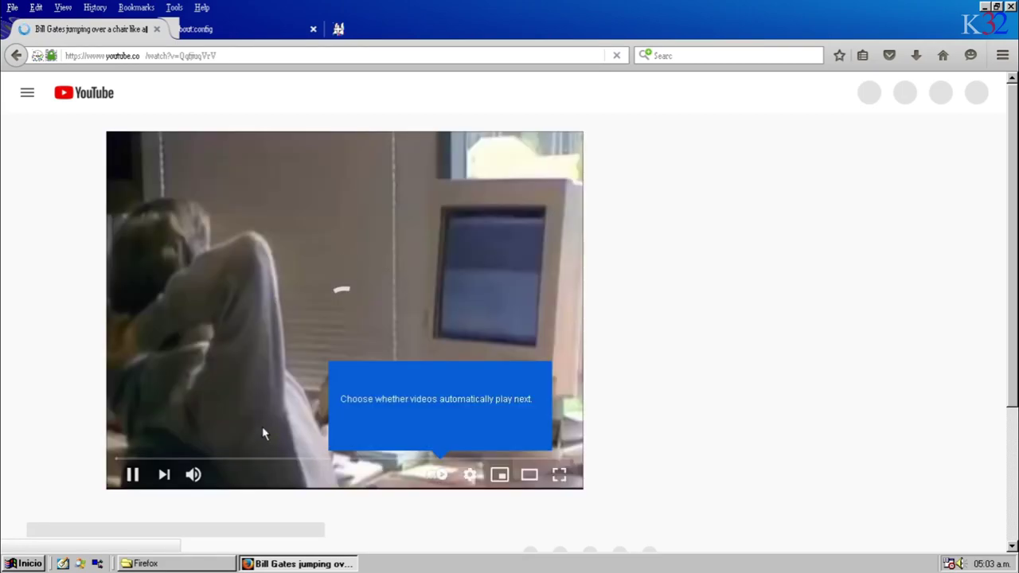
pyautogui.moveTo(195, 475)
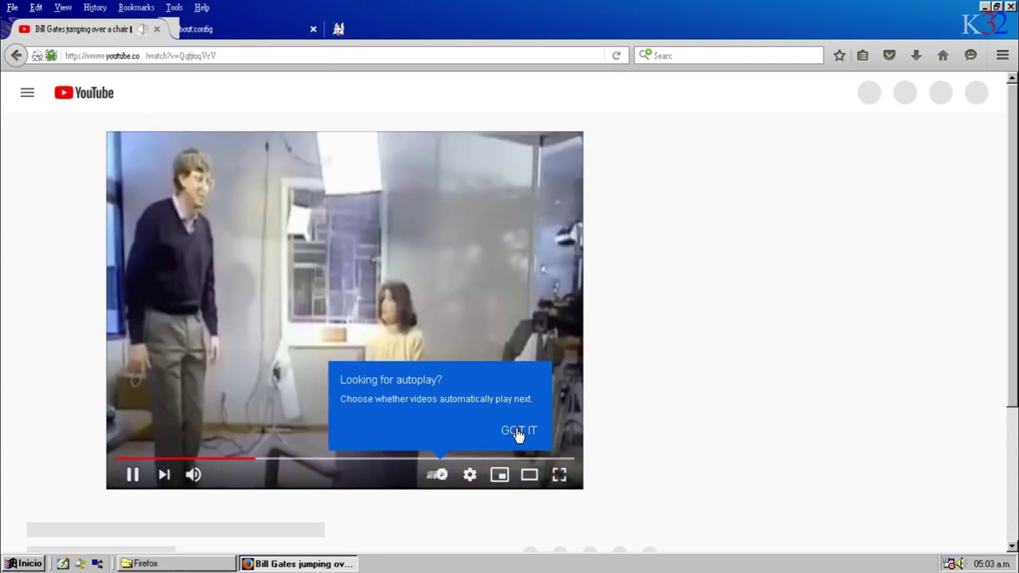
pyautogui.click(518, 432)
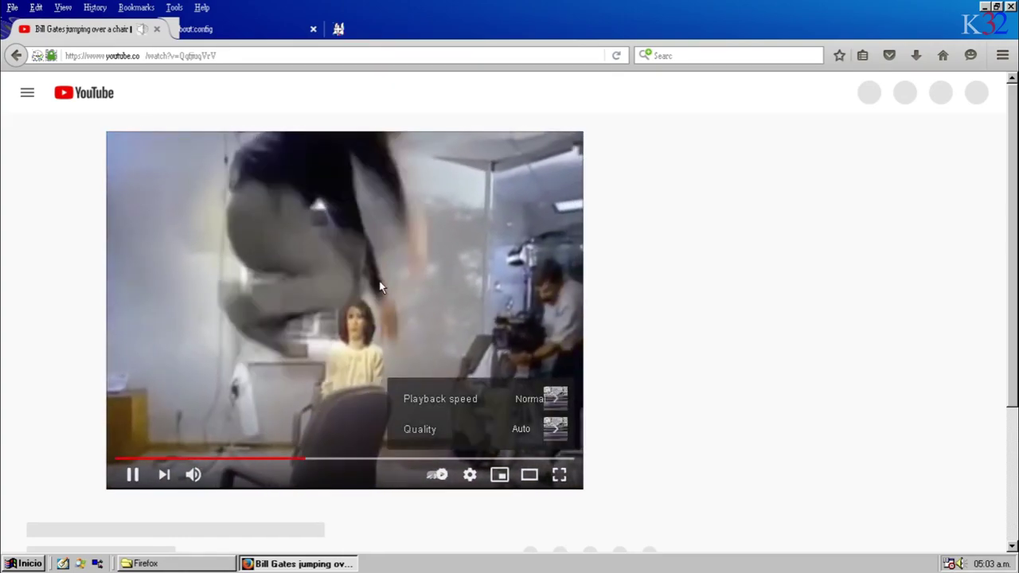
pyautogui.click(380, 288)
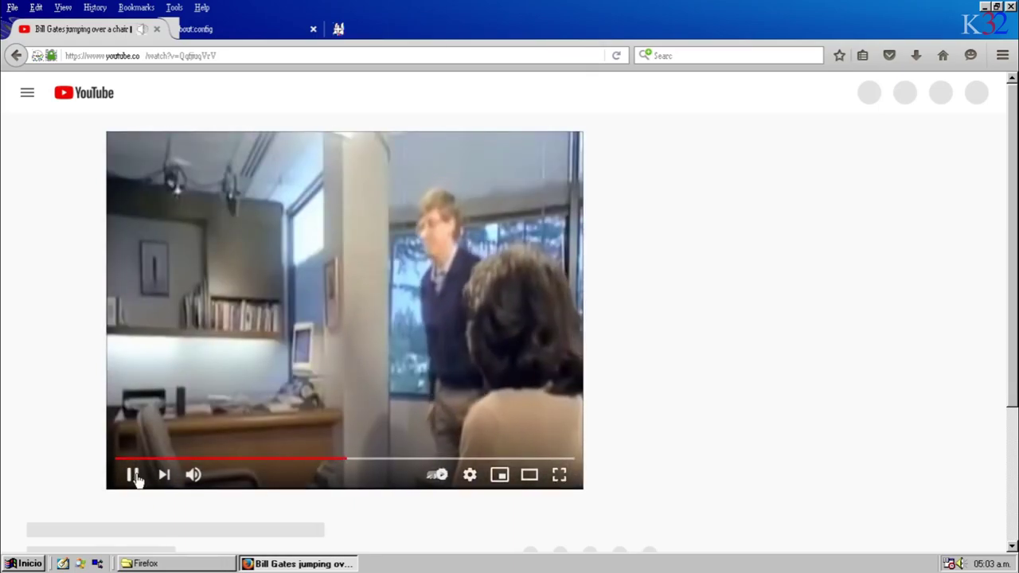
# - Pause the Bill Gates video, restore the maximized browser window, and resize and reposition it so the player controls show
pyautogui.click(134, 475)
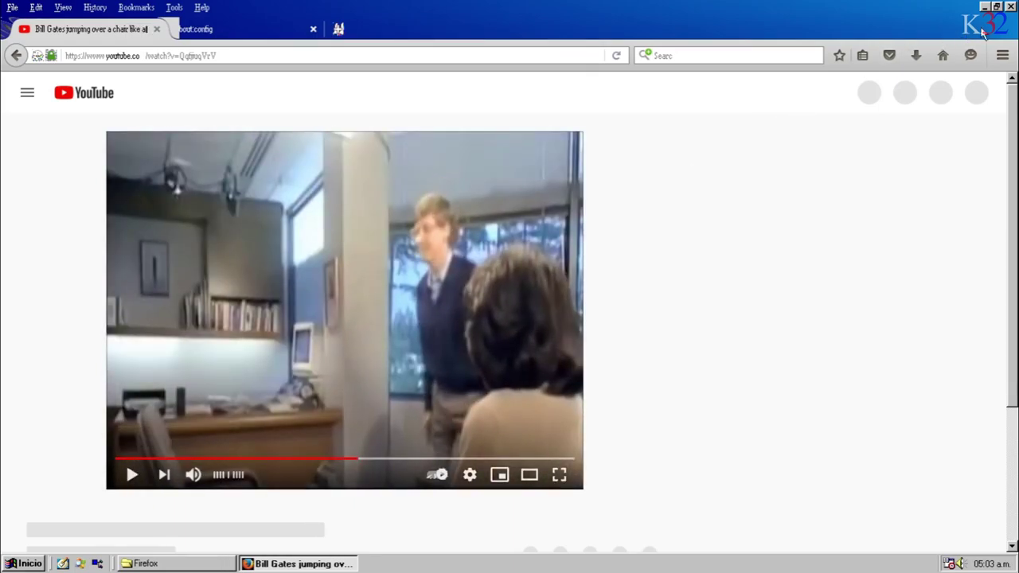
pyautogui.click(998, 7)
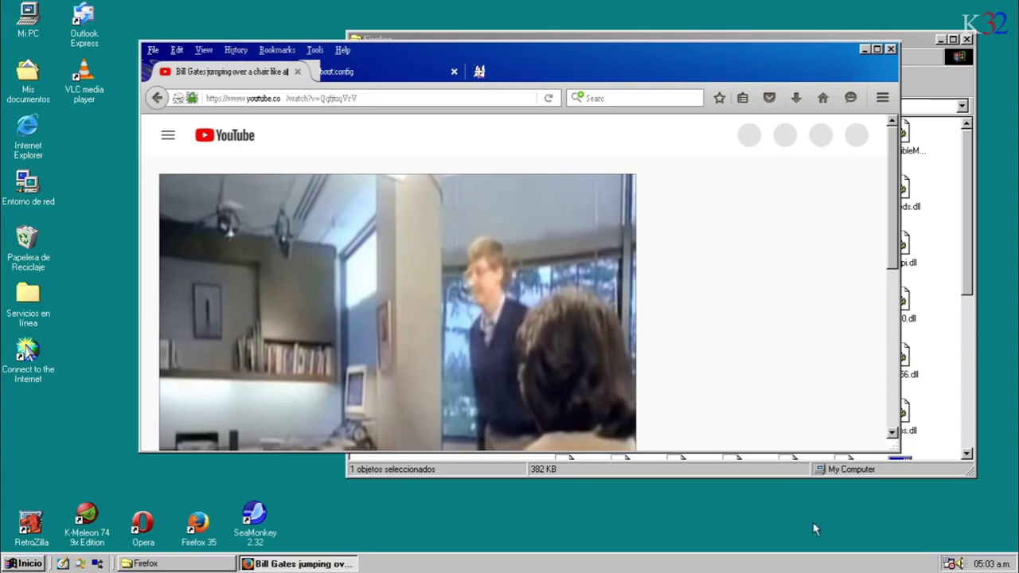
pyautogui.moveTo(894, 448); pyautogui.dragTo(815, 530)
pyautogui.moveTo(553, 62); pyautogui.dragTo(696, 27)
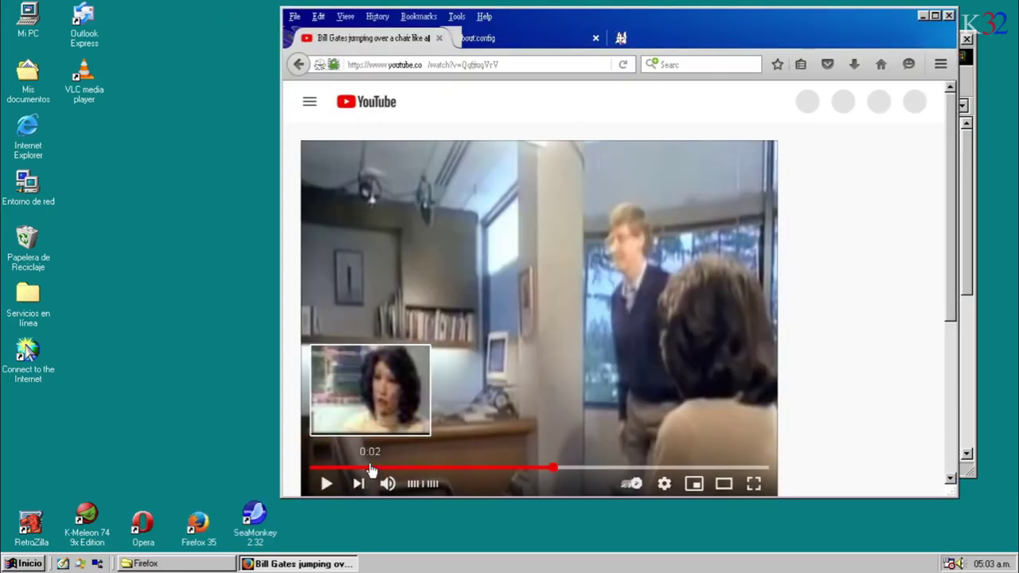
# - Replay the video from the beginning and show the About Mozilla Firefox window beside the browser
pyautogui.click(303, 467)
pyautogui.click(694, 296)
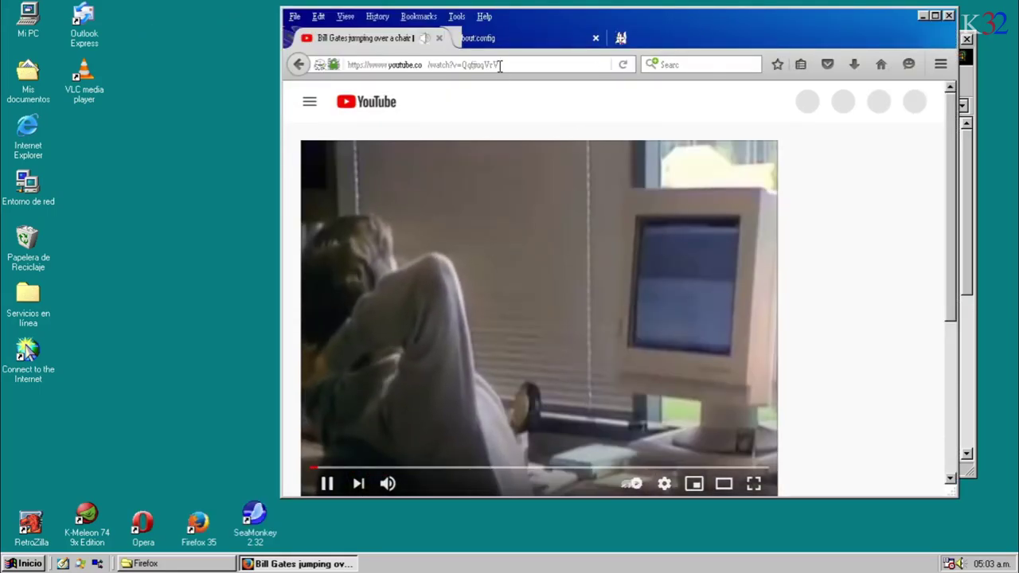
pyautogui.click(484, 16)
pyautogui.click(499, 142)
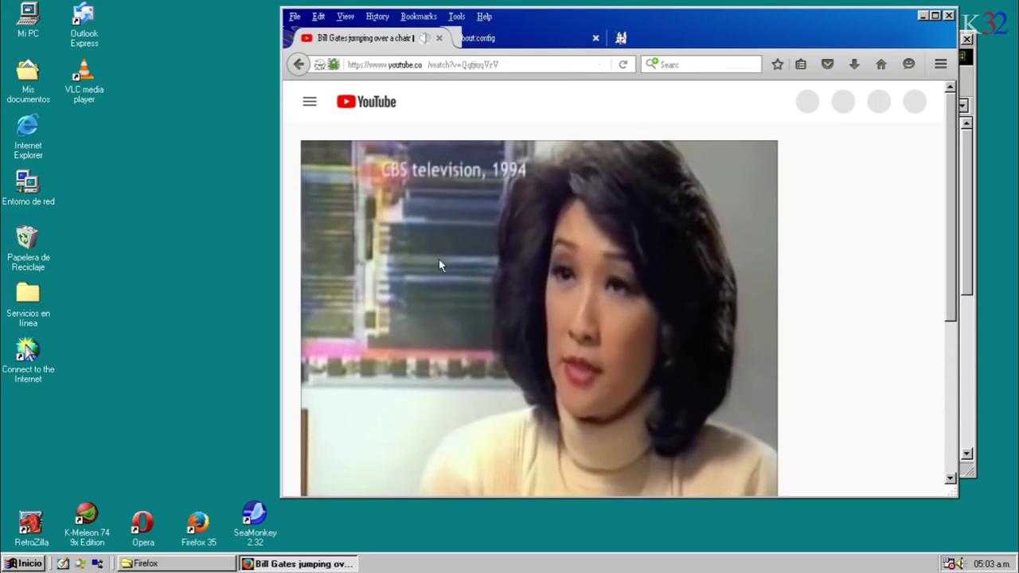
pyautogui.moveTo(565, 155); pyautogui.dragTo(227, 139)
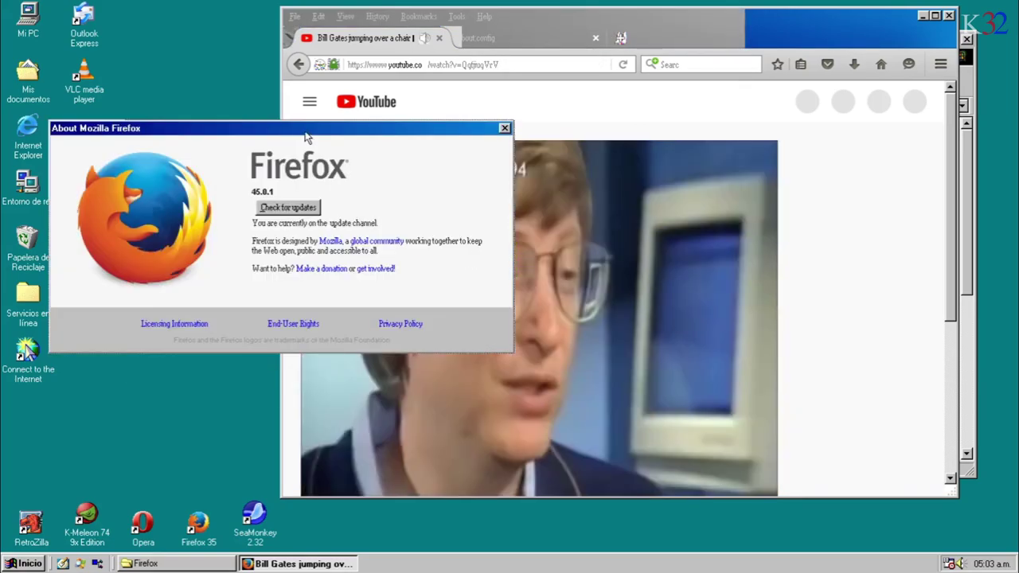
# - Pause the video behind the About window, shift the browser window aside, and close About Mozilla Firefox
pyautogui.click(579, 317)
pyautogui.click(579, 316)
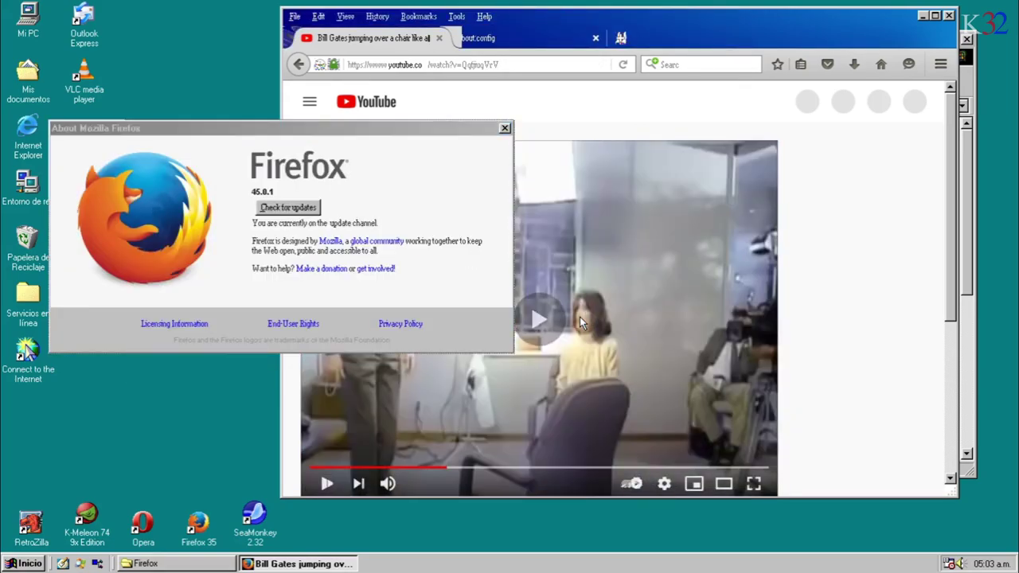
pyautogui.click(574, 315)
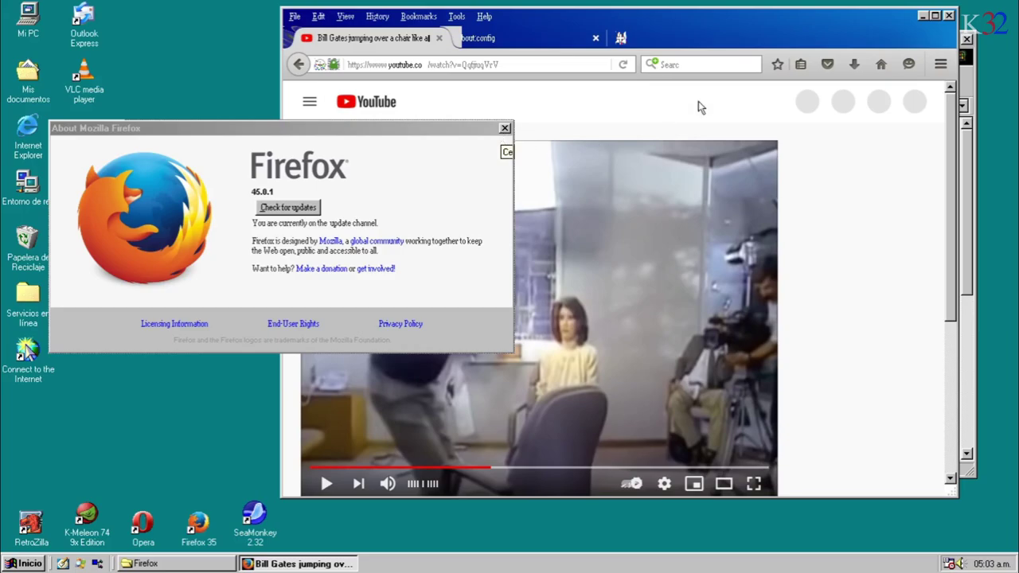
pyautogui.moveTo(719, 22); pyautogui.dragTo(753, 32)
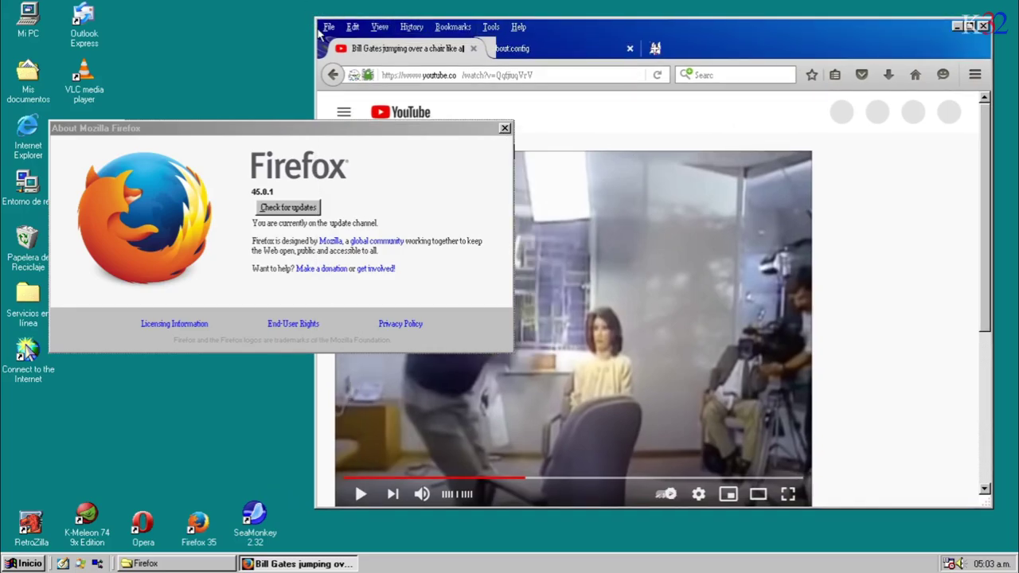
pyautogui.click(505, 128)
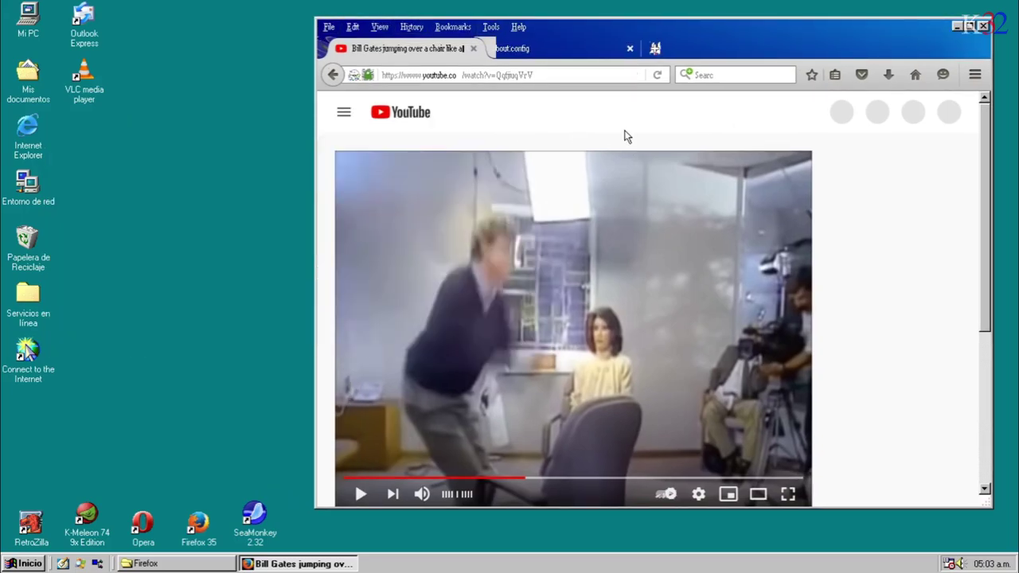
# - Play a few more seconds of the video, pause it, and look over the rest of the watch page
pyautogui.click(554, 280)
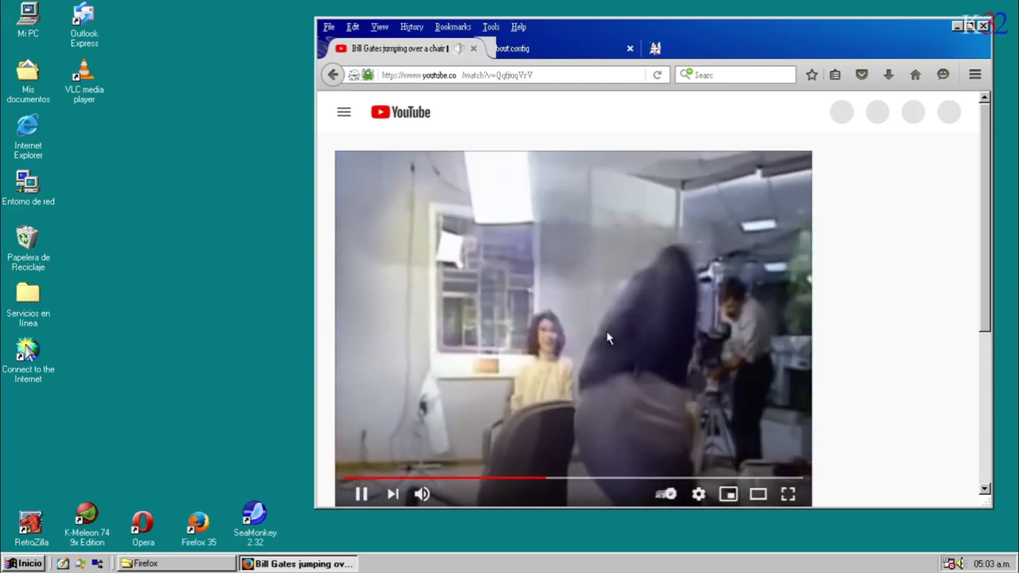
pyautogui.click(579, 312)
pyautogui.moveTo(746, 30); pyautogui.dragTo(677, 25)
pyautogui.moveTo(911, 200); pyautogui.dragTo(898, 337)
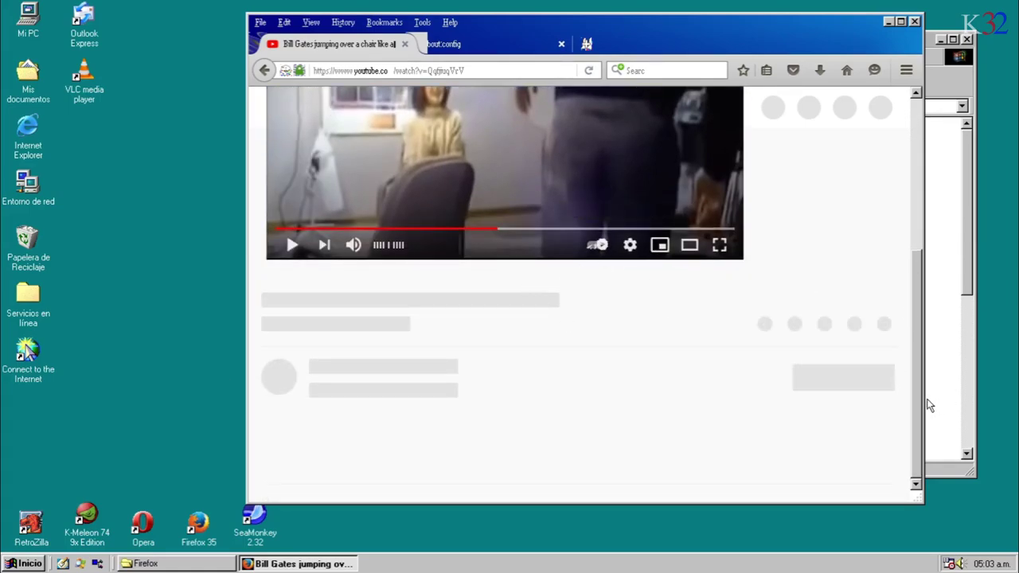
pyautogui.scroll(5, 900, 283)
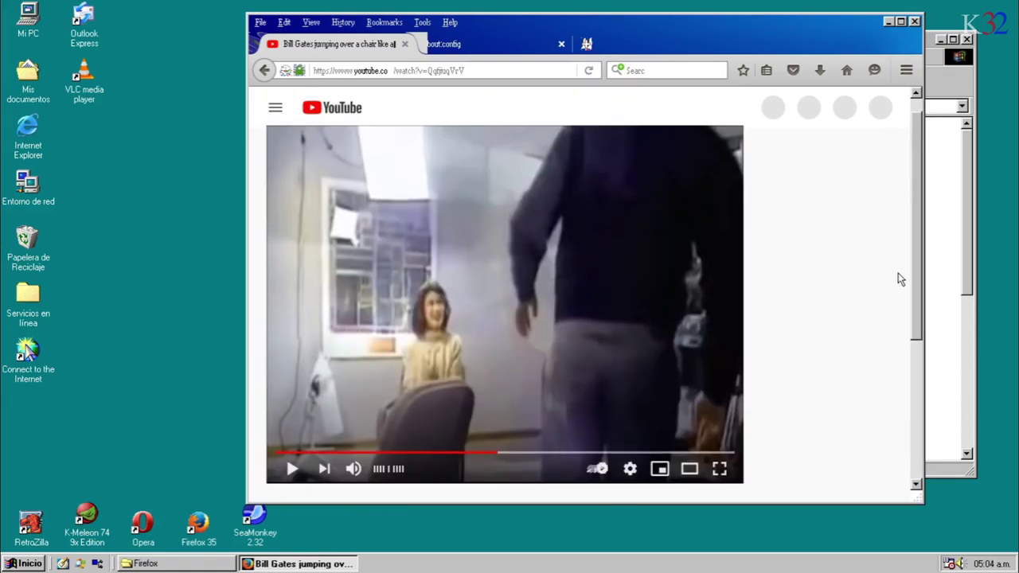
# - Check the quality options in the video player's settings and dismiss them
pyautogui.click(629, 468)
pyautogui.click(704, 422)
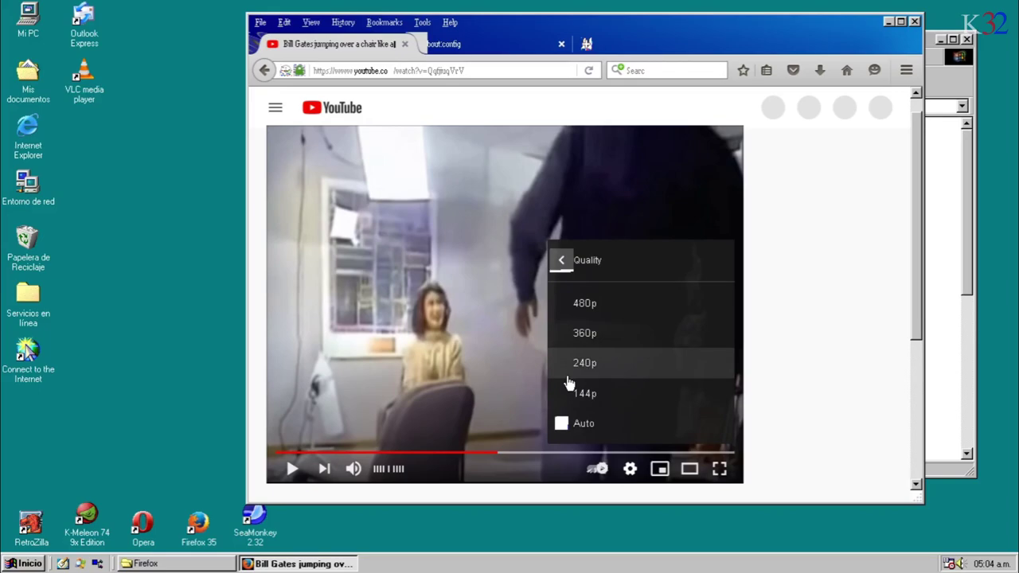
pyautogui.click(345, 413)
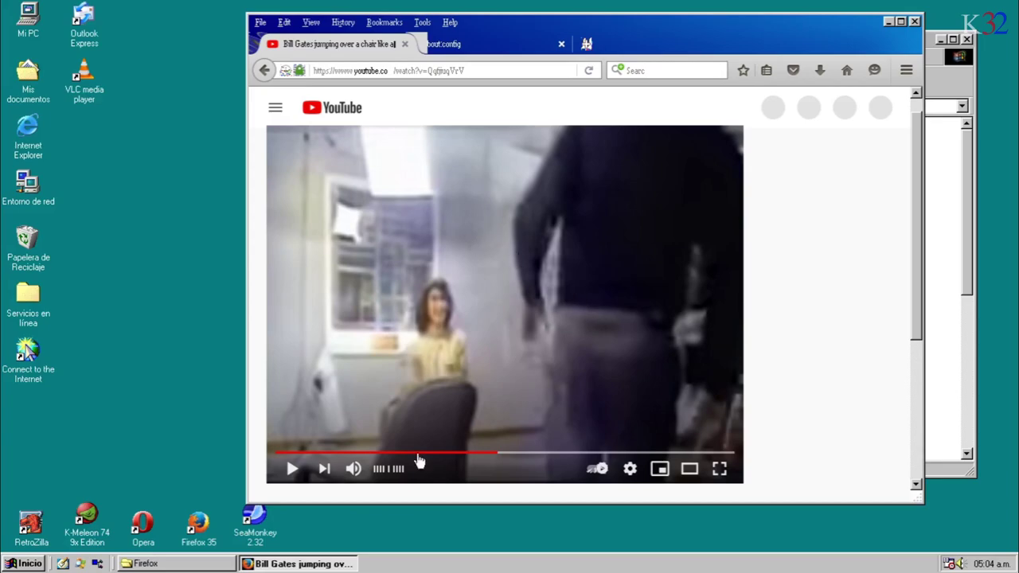
# - Play the video briefly, pause it, and rewind it to near the start
pyautogui.click(507, 272)
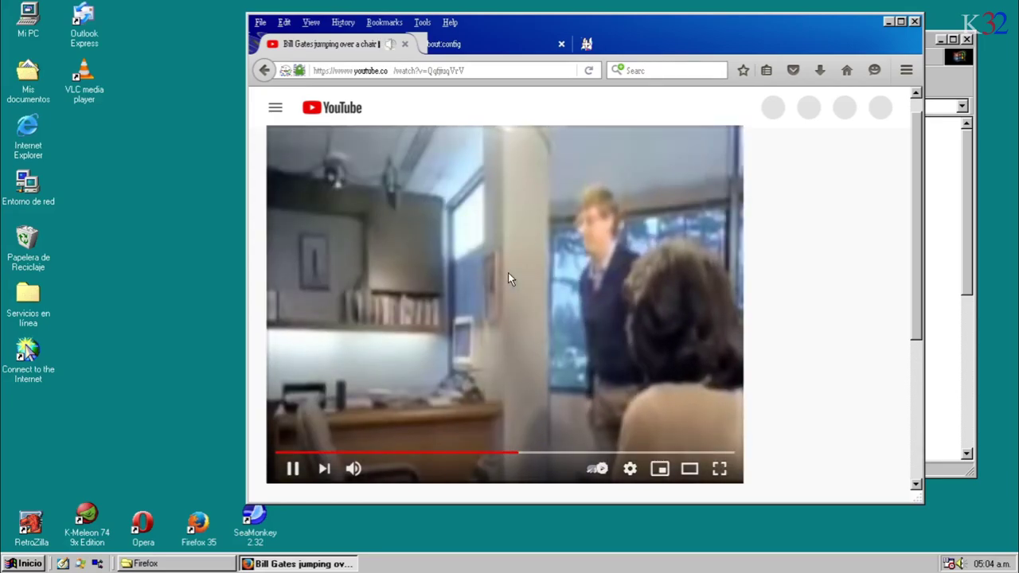
pyautogui.click(508, 272)
pyautogui.moveTo(461, 457); pyautogui.dragTo(310, 452)
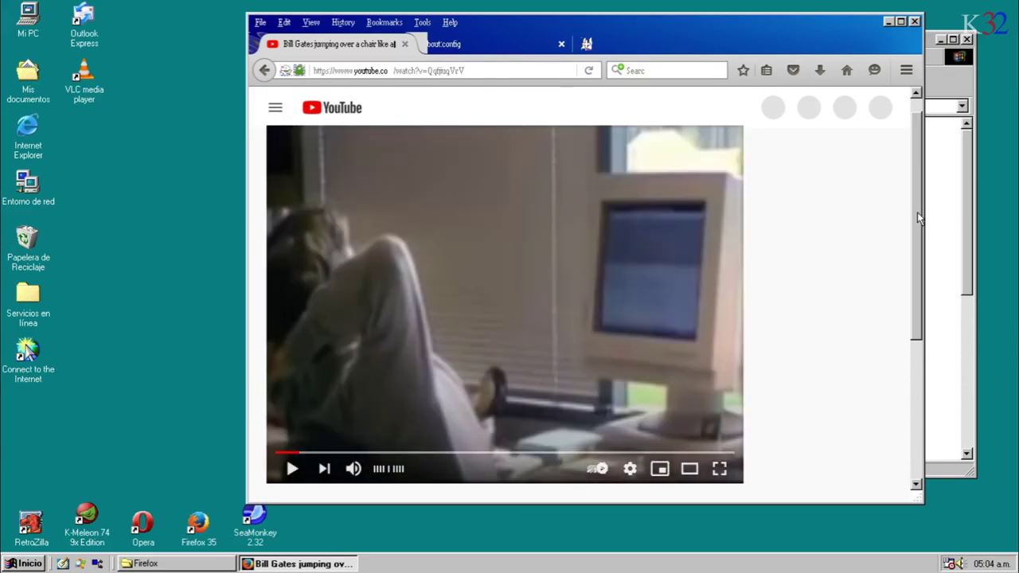
pyautogui.click(720, 470)
pyautogui.click(651, 70)
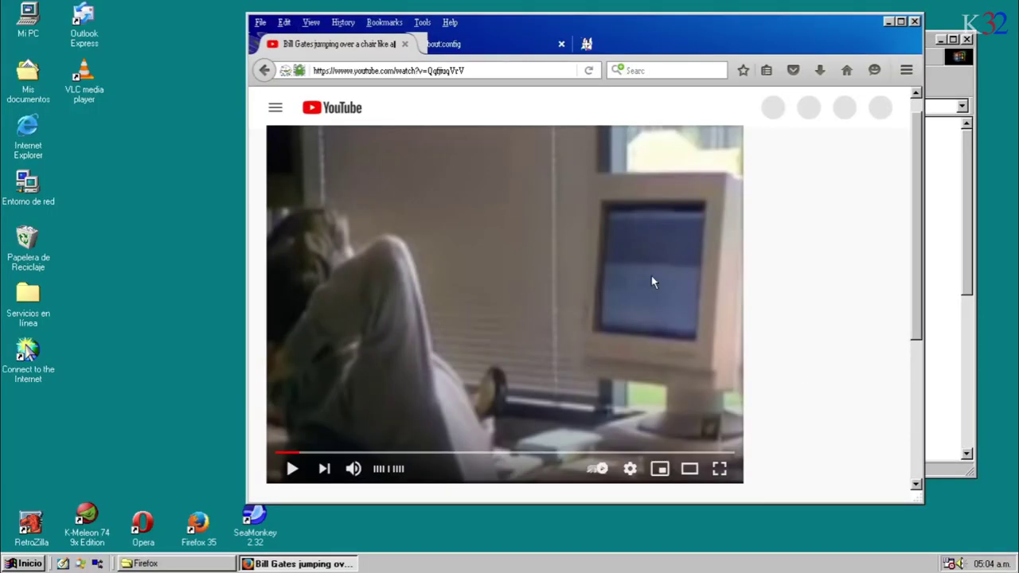
# - Reposition and enlarge the browser window, and check how the content below the video loads
pyautogui.moveTo(796, 31); pyautogui.dragTo(835, 51)
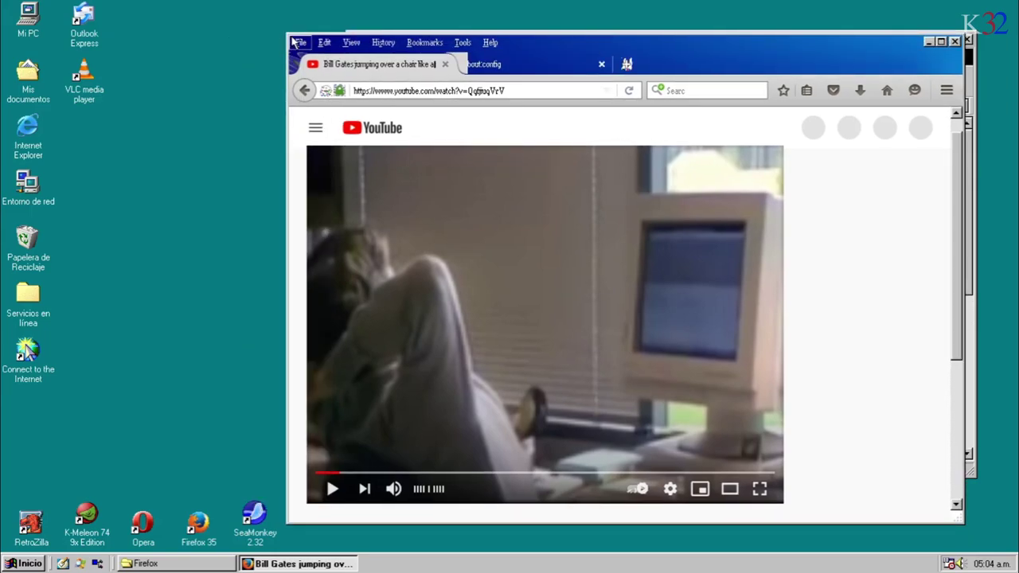
pyautogui.moveTo(285, 32); pyautogui.dragTo(158, 11)
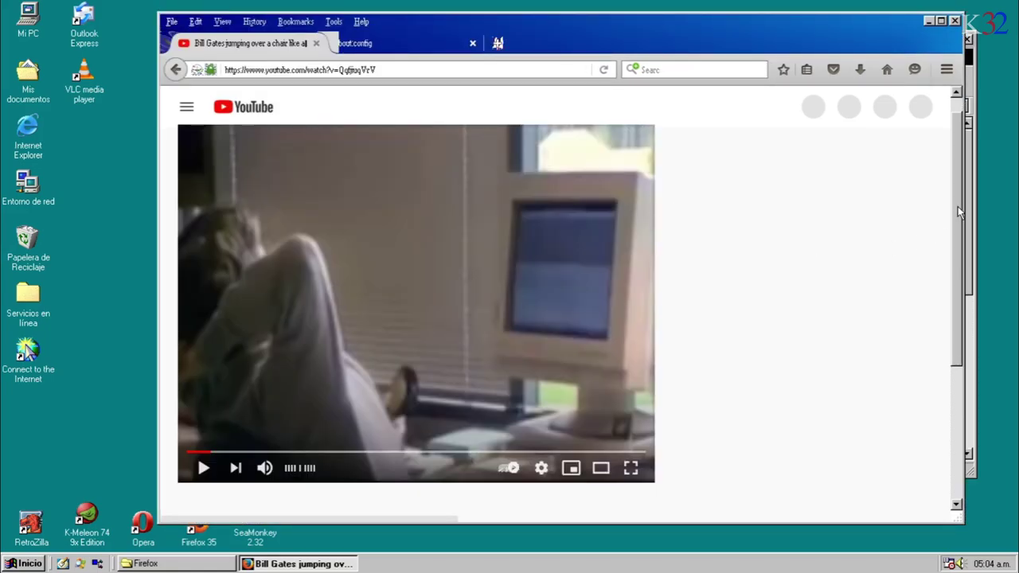
pyautogui.moveTo(958, 207); pyautogui.dragTo(955, 323)
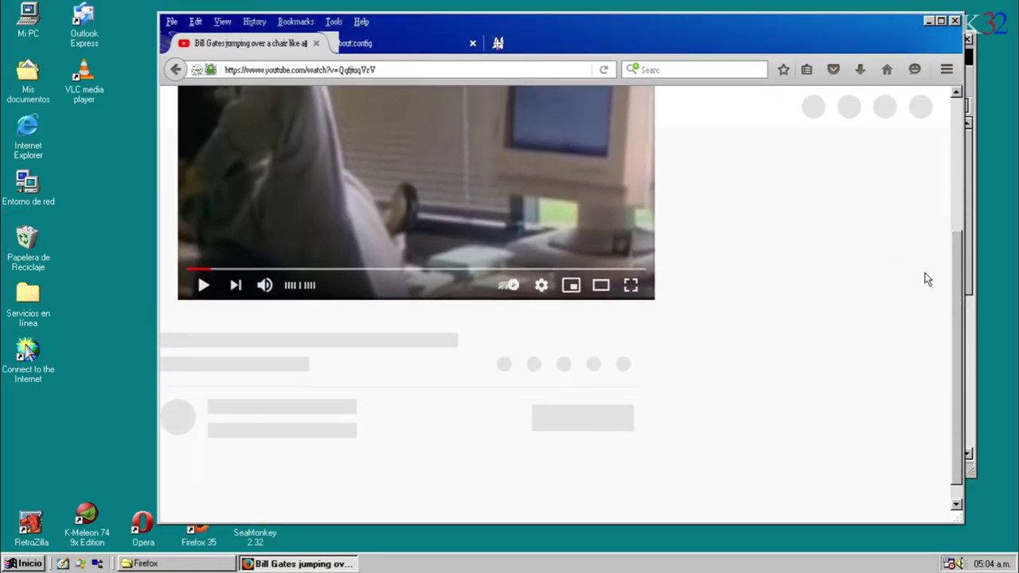
pyautogui.scroll(5, 927, 239)
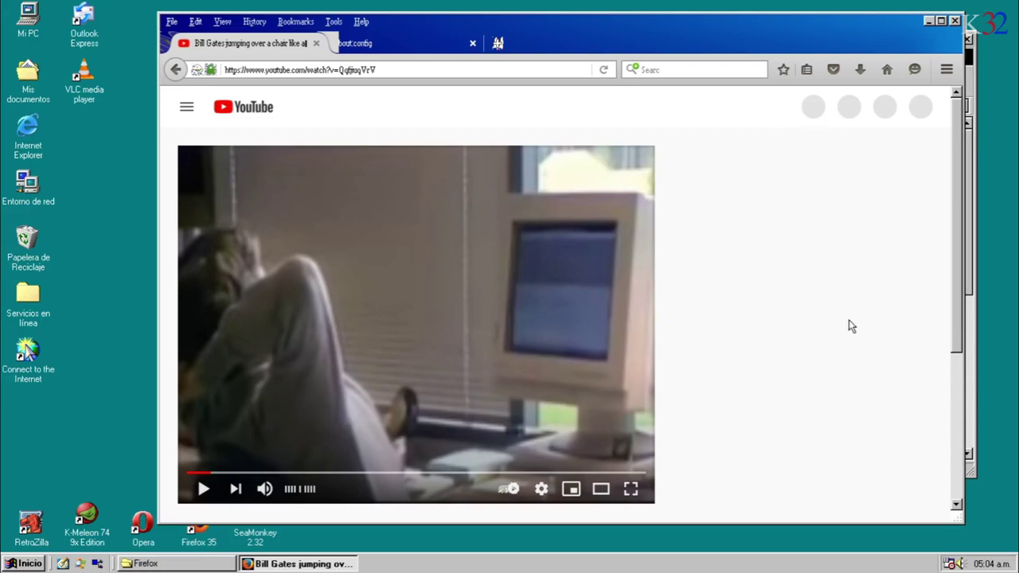
pyautogui.moveTo(957, 172); pyautogui.dragTo(955, 305)
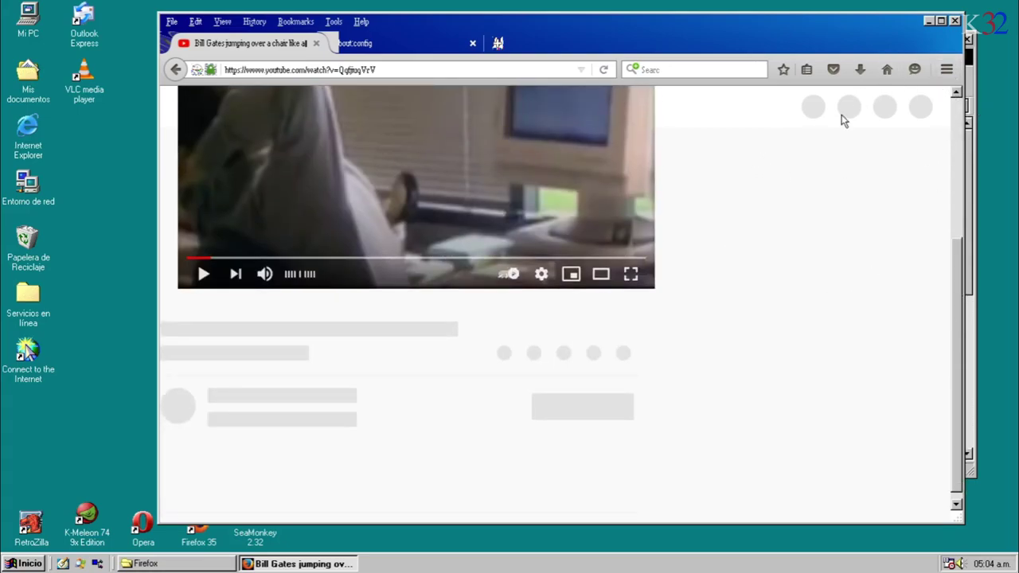
# - Close Firefox together with its two open tabs
pyautogui.click(955, 21)
pyautogui.click(530, 298)
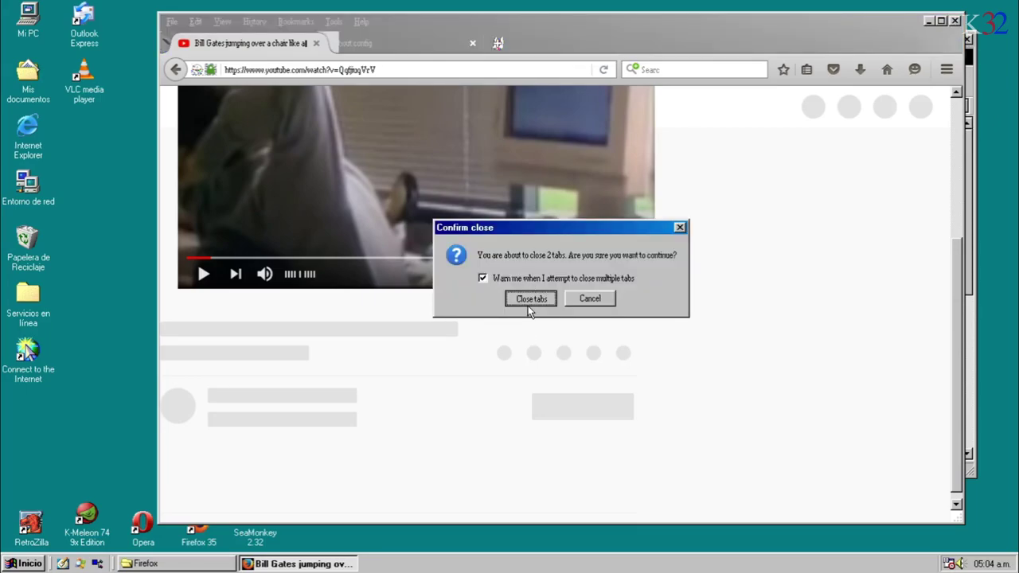
# - Open the firefox folder inside Roytam1's FF45 Builds in the Test folder
pyautogui.click(469, 81)
pyautogui.click(470, 82)
pyautogui.click(470, 81)
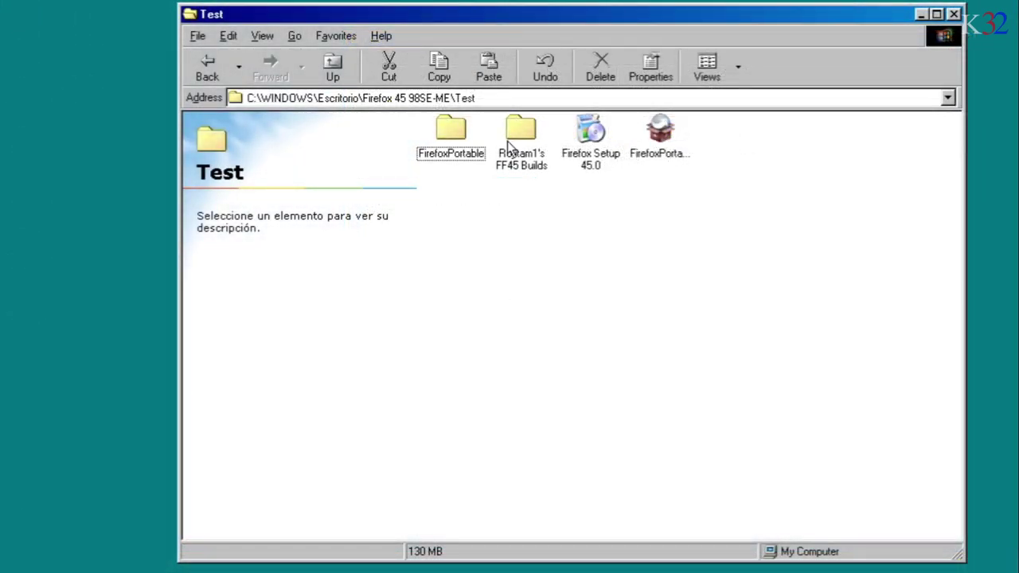
pyautogui.click(509, 140)
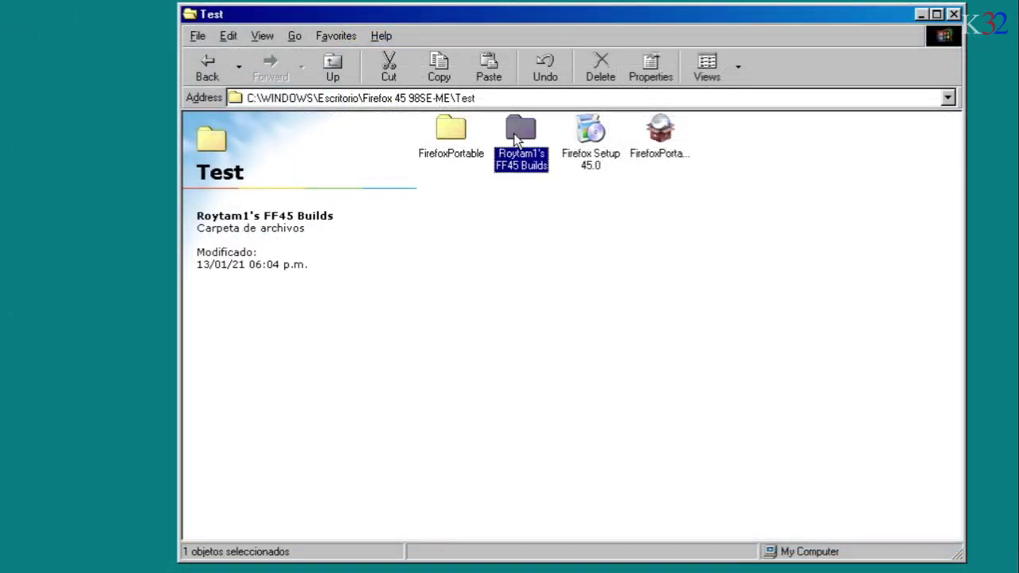
pyautogui.doubleClick(517, 131)
pyautogui.click(451, 127)
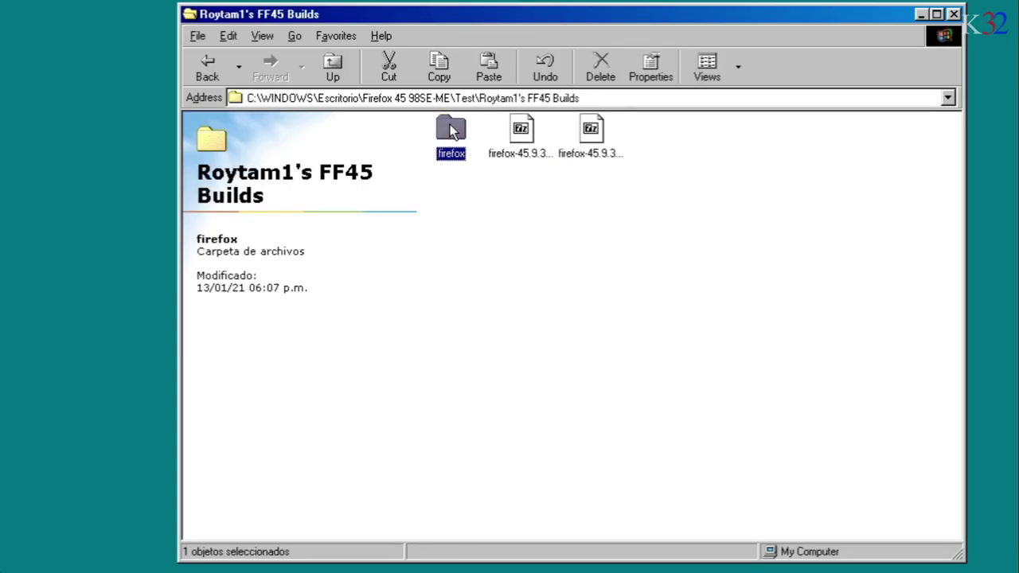
pyautogui.doubleClick(451, 127)
pyautogui.click(729, 197)
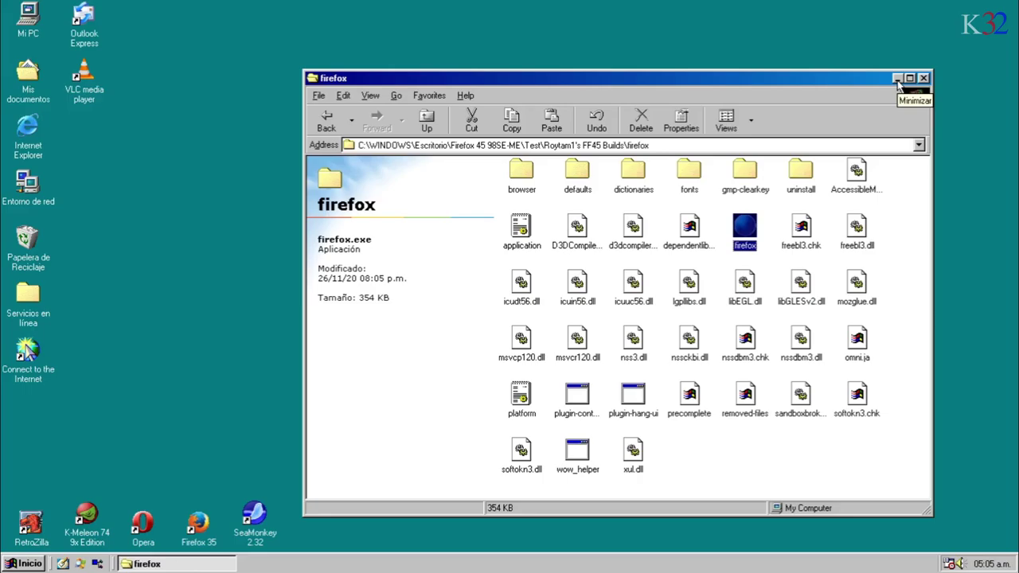
# - Copy all the DLL files from the 1 - Xp Sp3 DLLs folder under B. DLLs in Firefox 45 98SE-ME
pyautogui.click(898, 79)
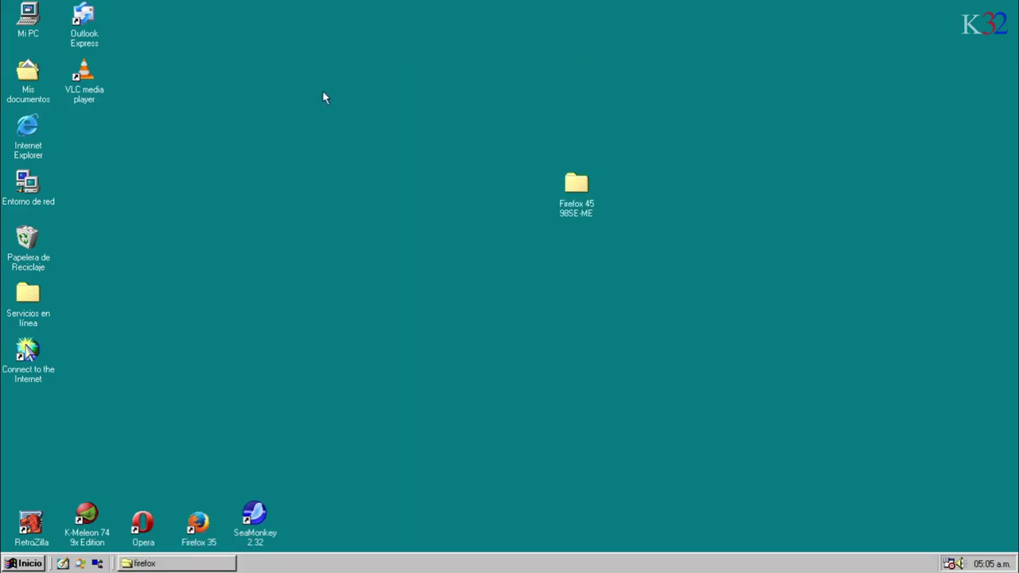
pyautogui.doubleClick(578, 191)
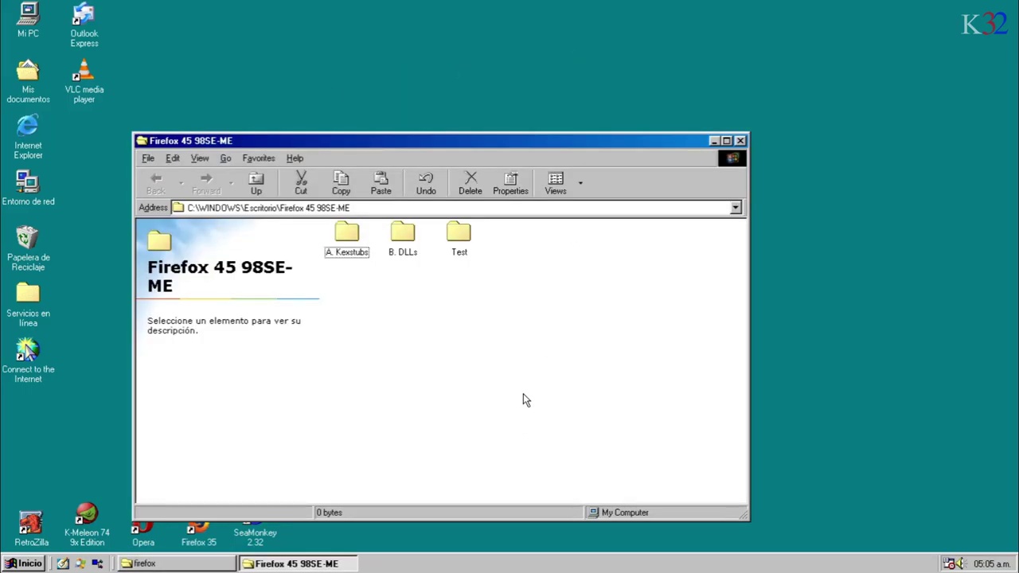
pyautogui.moveTo(601, 144); pyautogui.dragTo(619, 77)
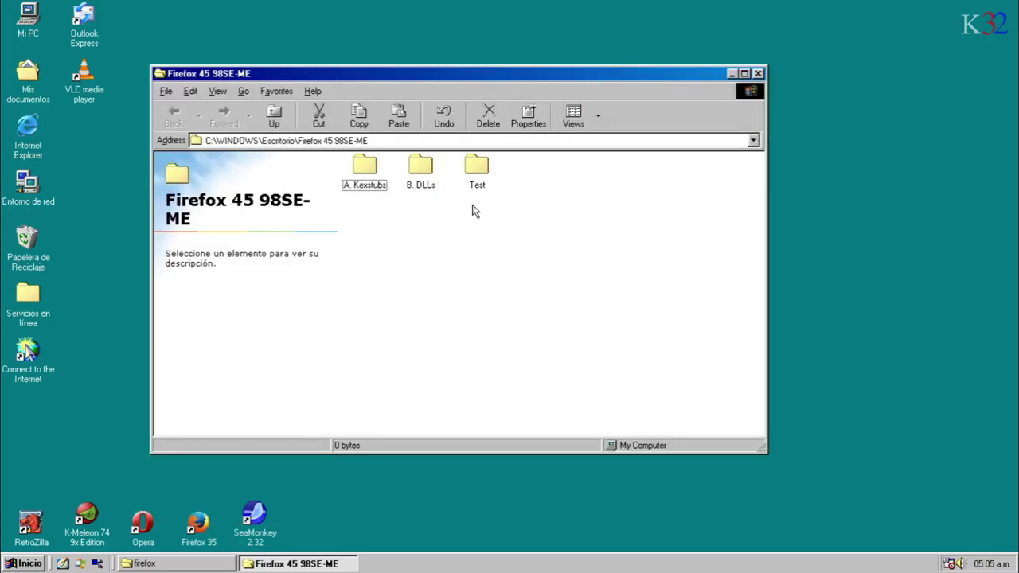
pyautogui.doubleClick(421, 168)
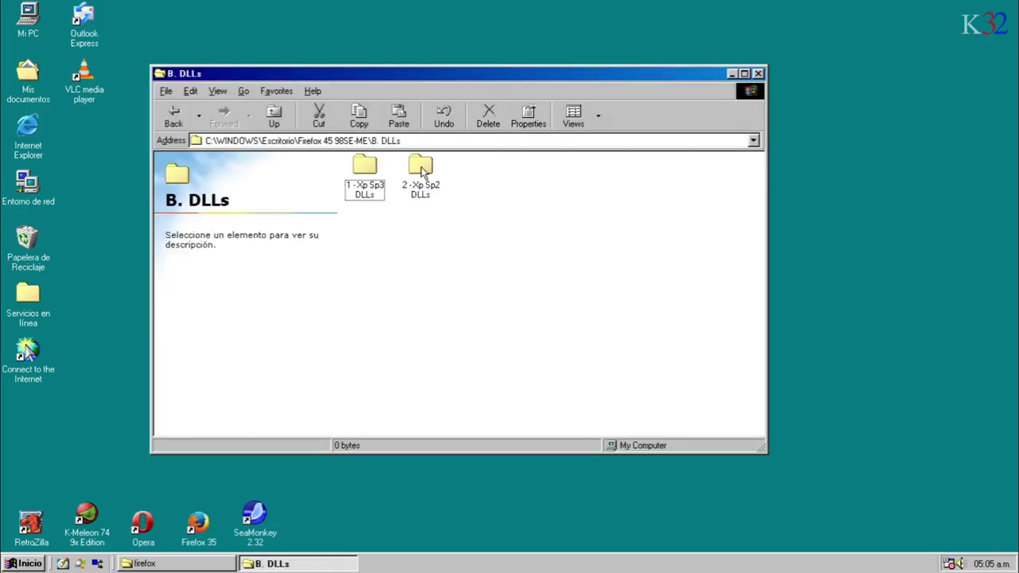
pyautogui.doubleClick(378, 191)
pyautogui.moveTo(346, 163); pyautogui.dragTo(726, 426)
pyautogui.click(356, 114)
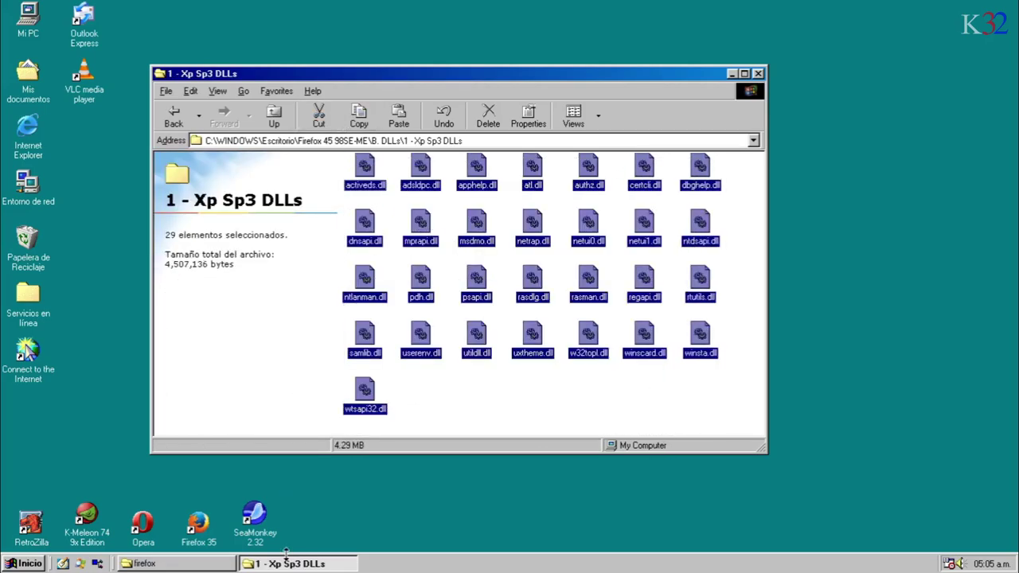
# - Paste the copied XP SP3 DLLs into the firefox folder of Roytam1's build
pyautogui.click(180, 563)
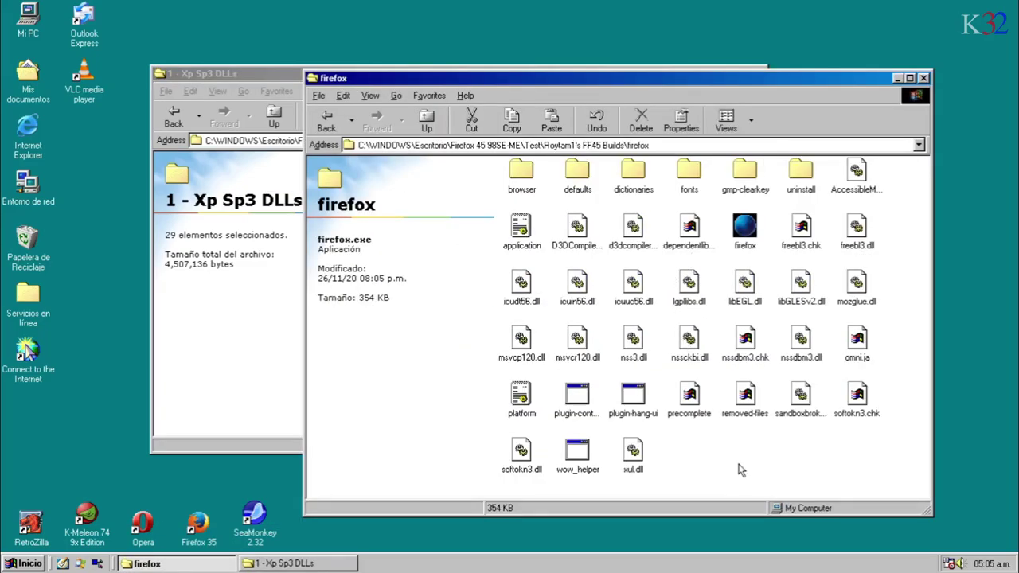
pyautogui.rightClick(739, 466)
pyautogui.click(770, 395)
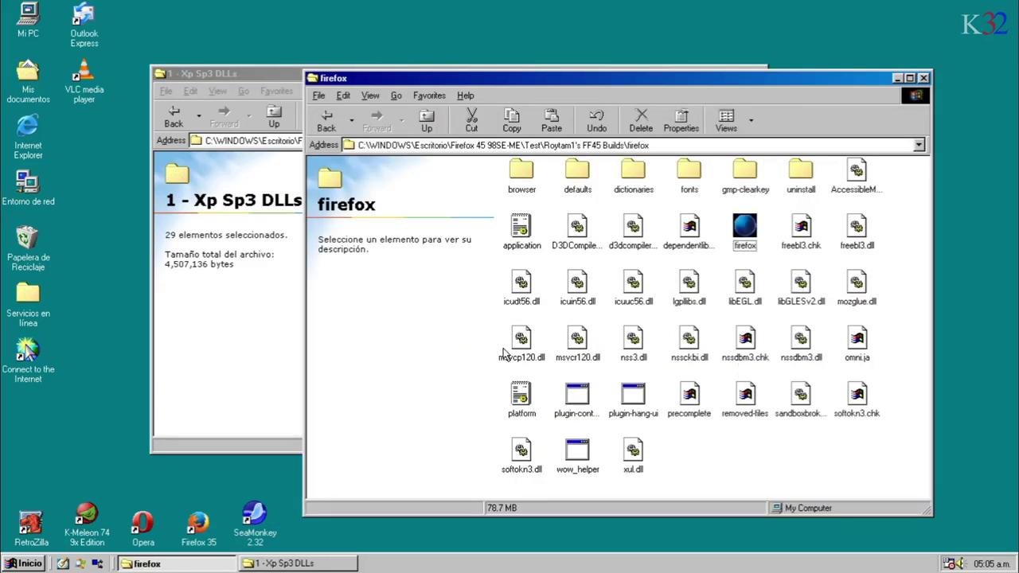
# - Copy all the DLL files from the 2 - Xp Sp2 DLLs folder under B. DLLs
pyautogui.click(259, 313)
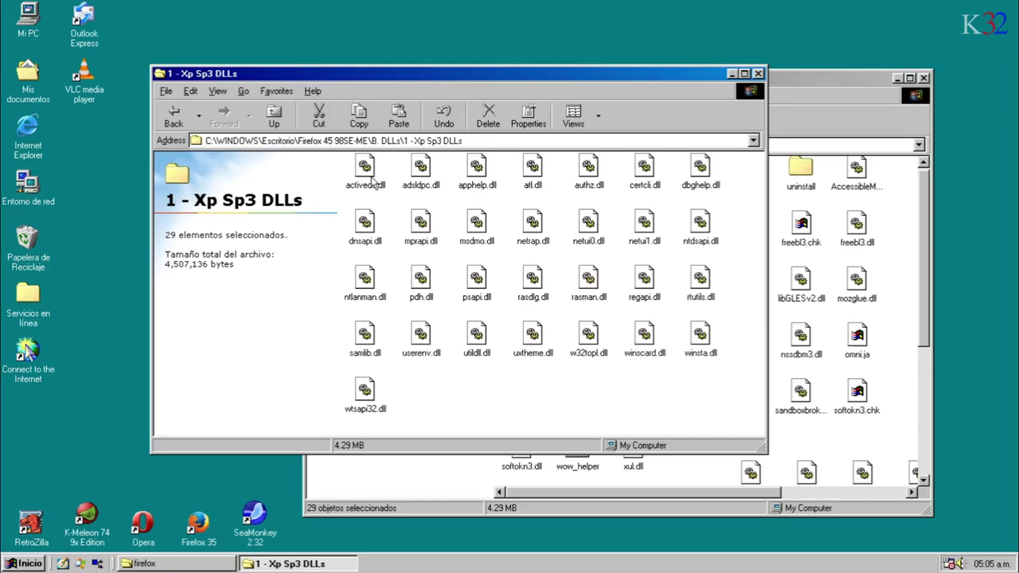
pyautogui.click(275, 117)
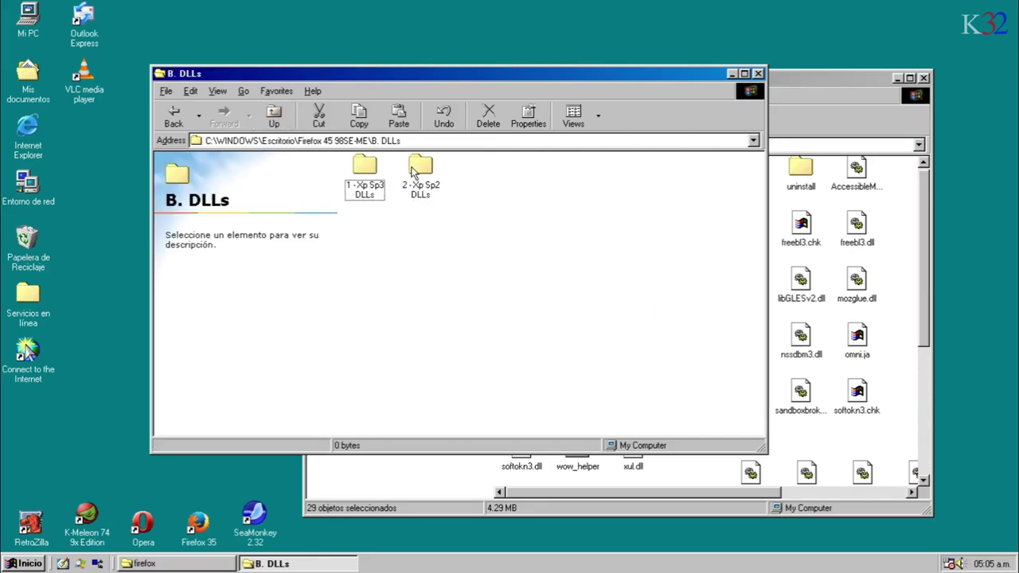
pyautogui.doubleClick(419, 169)
pyautogui.moveTo(369, 341); pyautogui.dragTo(728, 156)
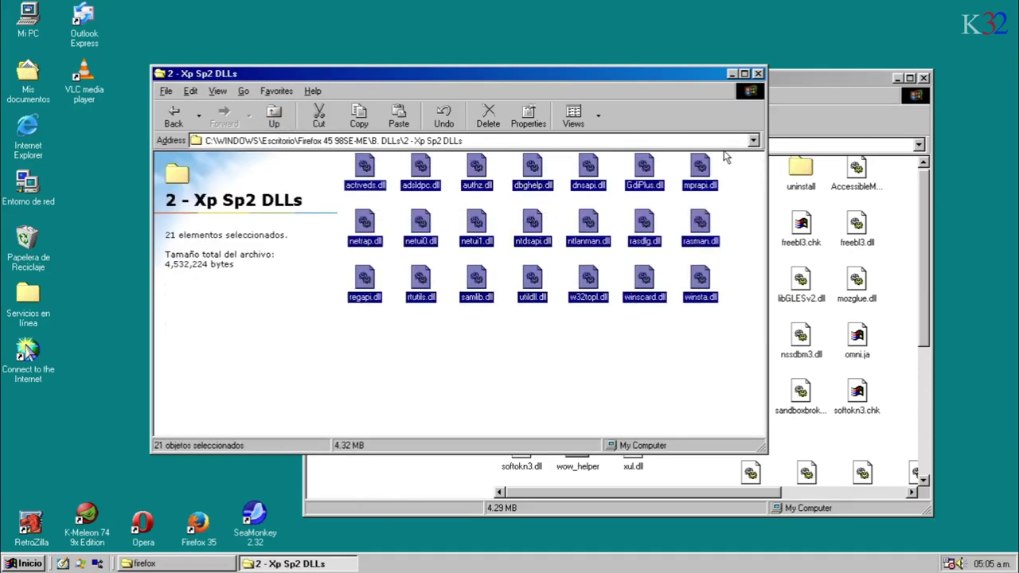
# - Paste the copied XP SP2 DLLs into the firefox folder of Roytam1's FF45 Builds
pyautogui.click(823, 118)
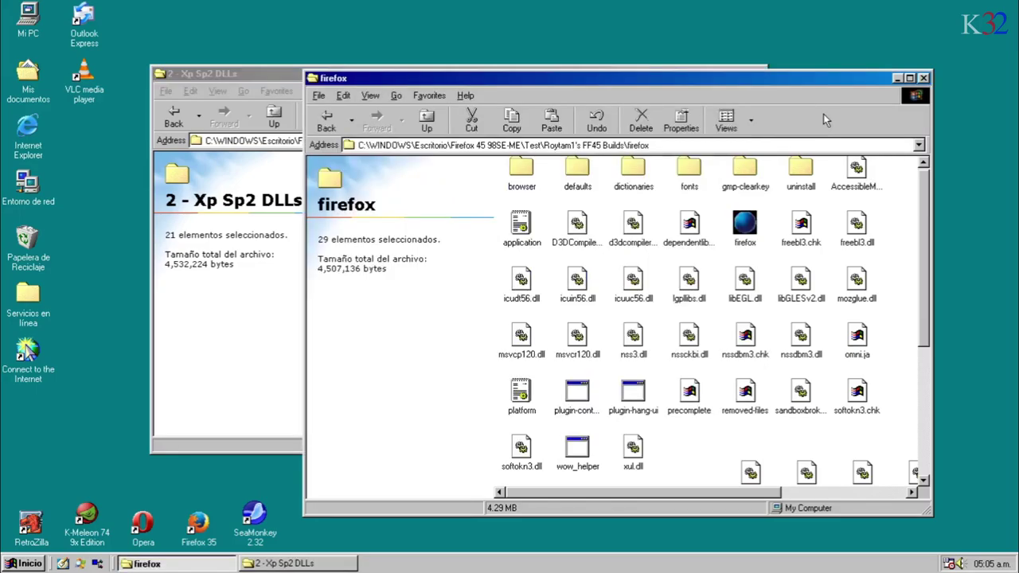
pyautogui.rightClick(772, 225)
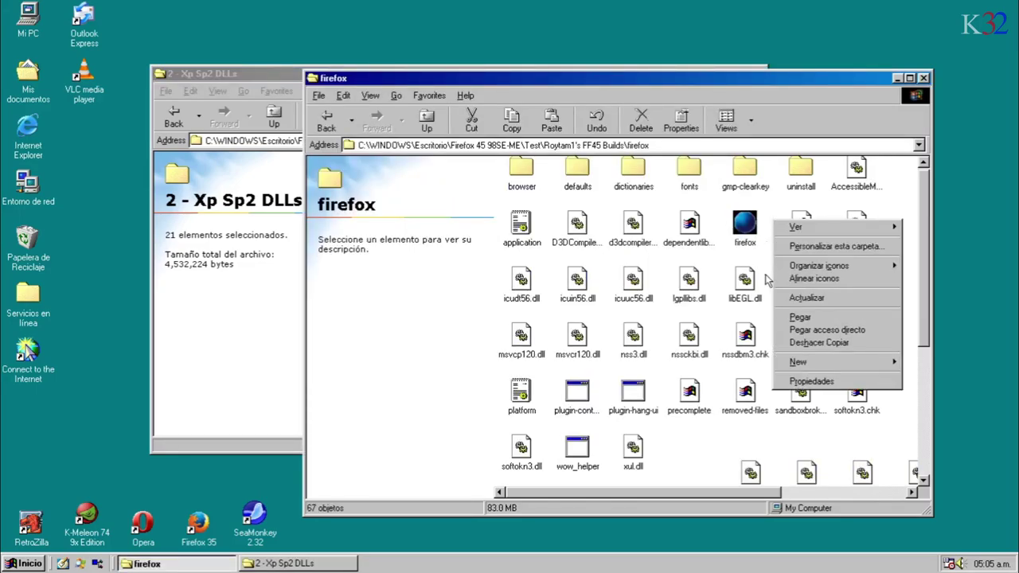
pyautogui.click(806, 320)
pyautogui.click(499, 353)
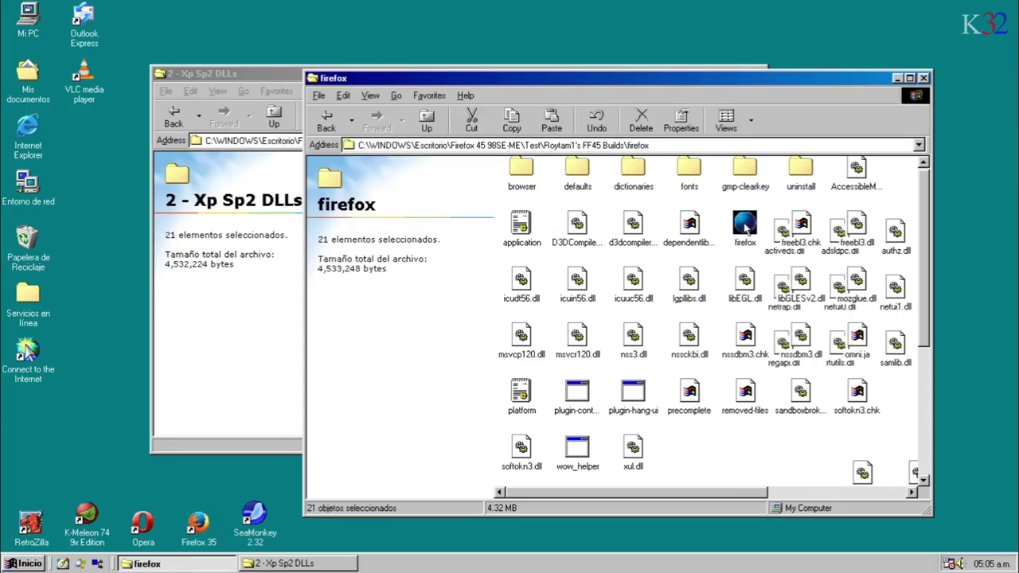
# - Try to launch firefox.exe from the Roytam1 build's folder and dismiss the error message
pyautogui.click(744, 225)
pyautogui.doubleClick(745, 225)
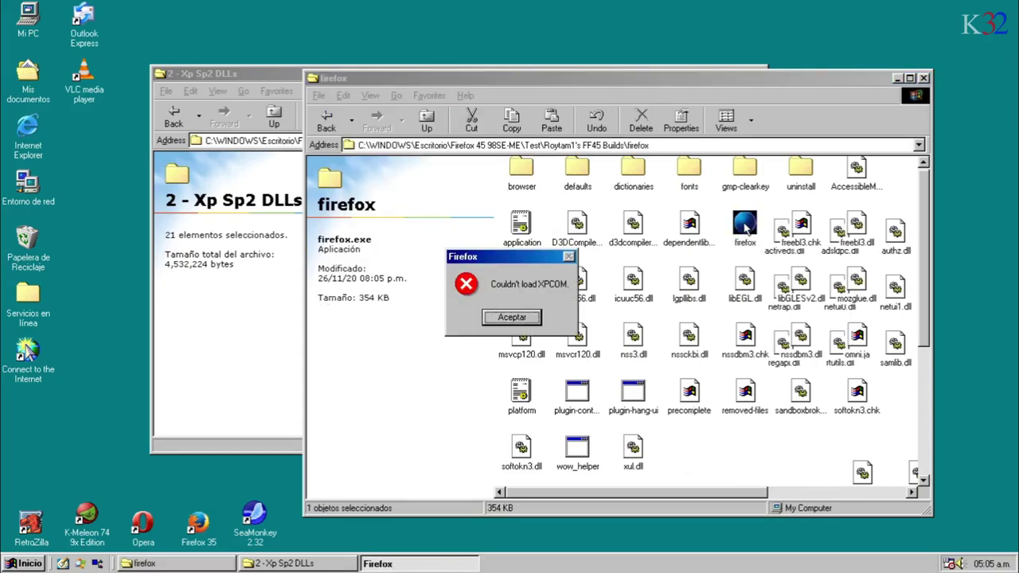
pyautogui.click(516, 318)
# - Set the KernelEx compatibility mode of firefox.exe to Windows XP SP3 in its properties
pyautogui.rightClick(745, 211)
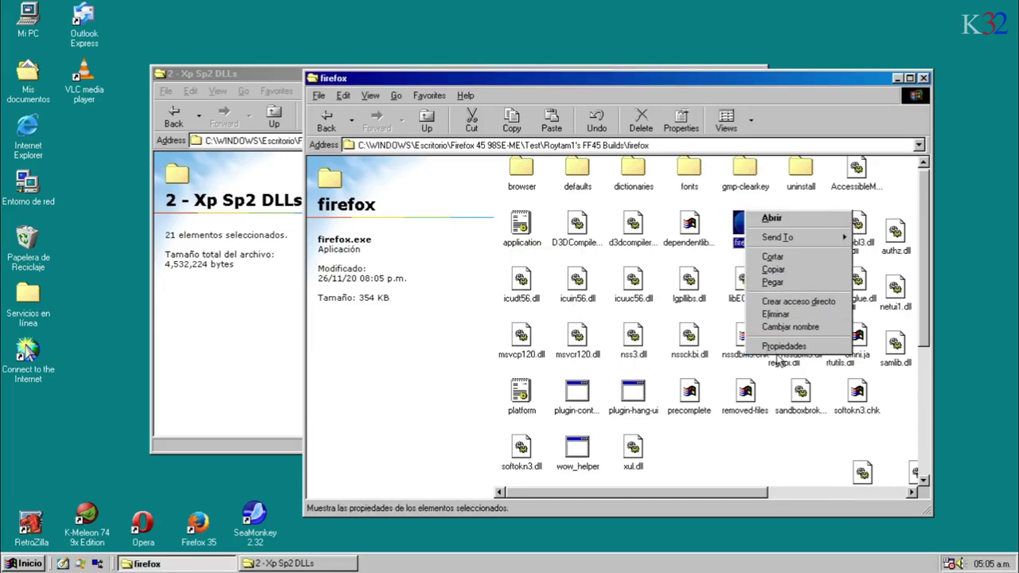
pyautogui.click(780, 347)
pyautogui.click(840, 258)
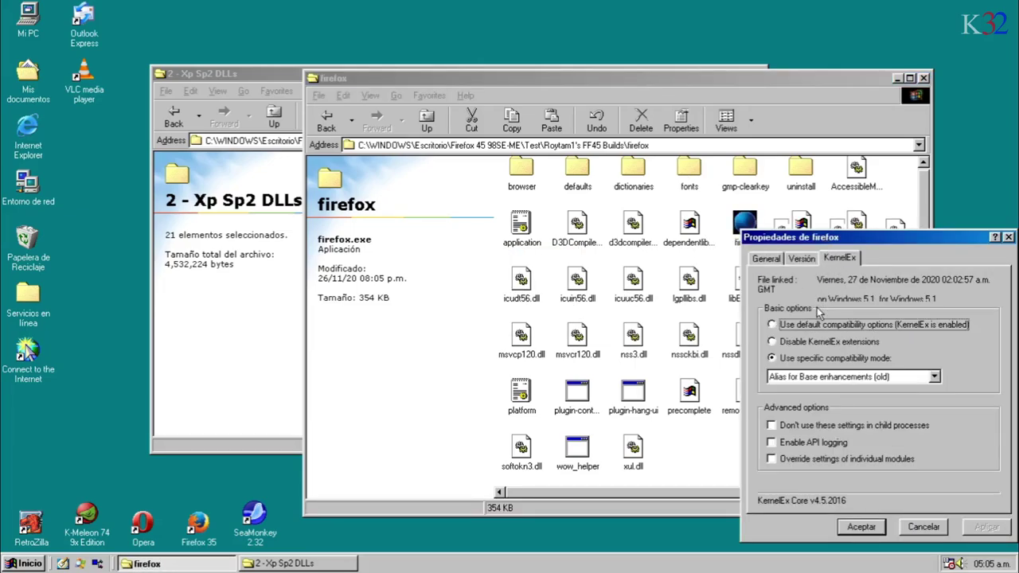
pyautogui.click(933, 377)
pyautogui.scroll(-1, 940, 483)
pyautogui.scroll(5, 937, 497)
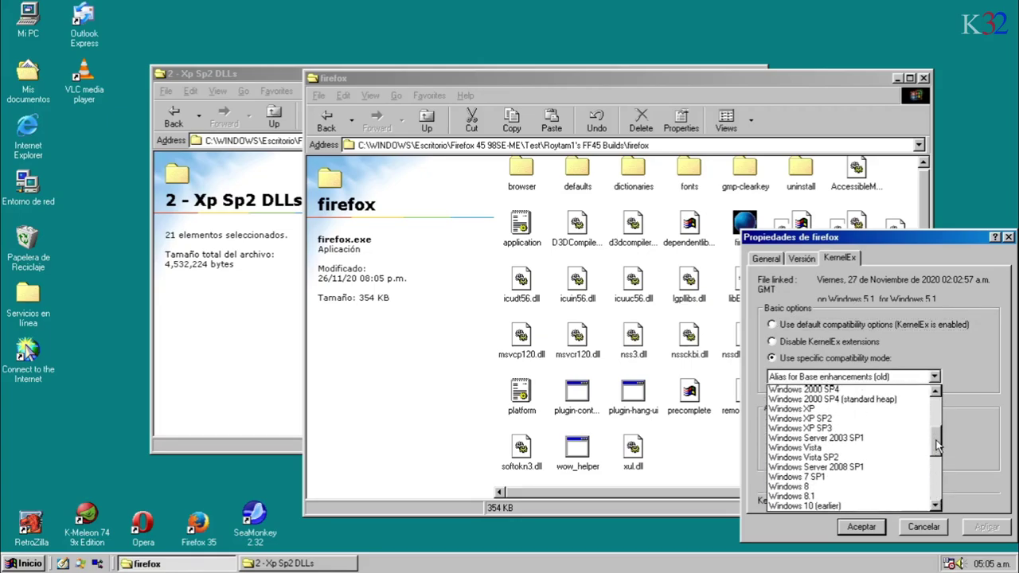
pyautogui.click(801, 459)
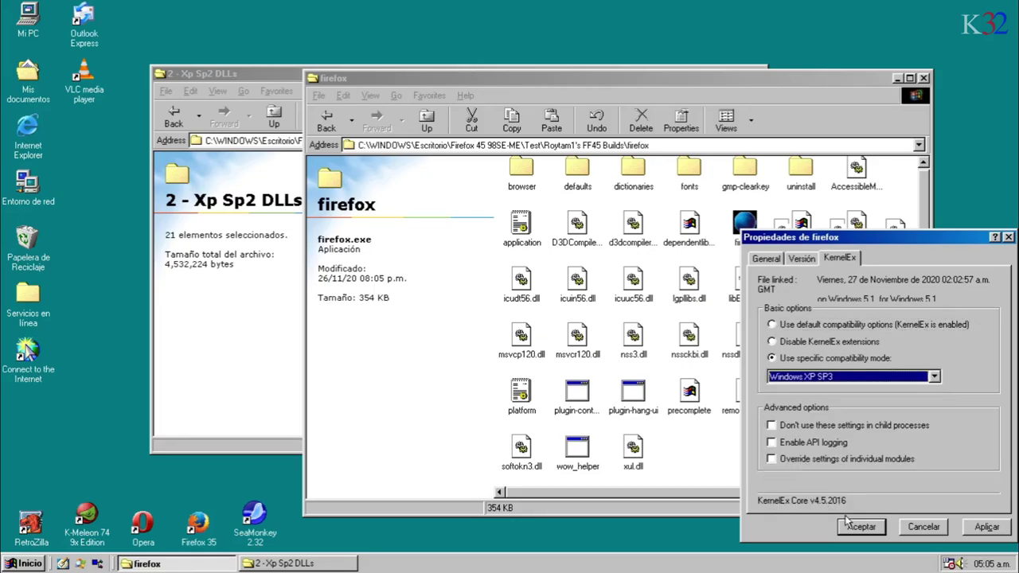
pyautogui.click(850, 529)
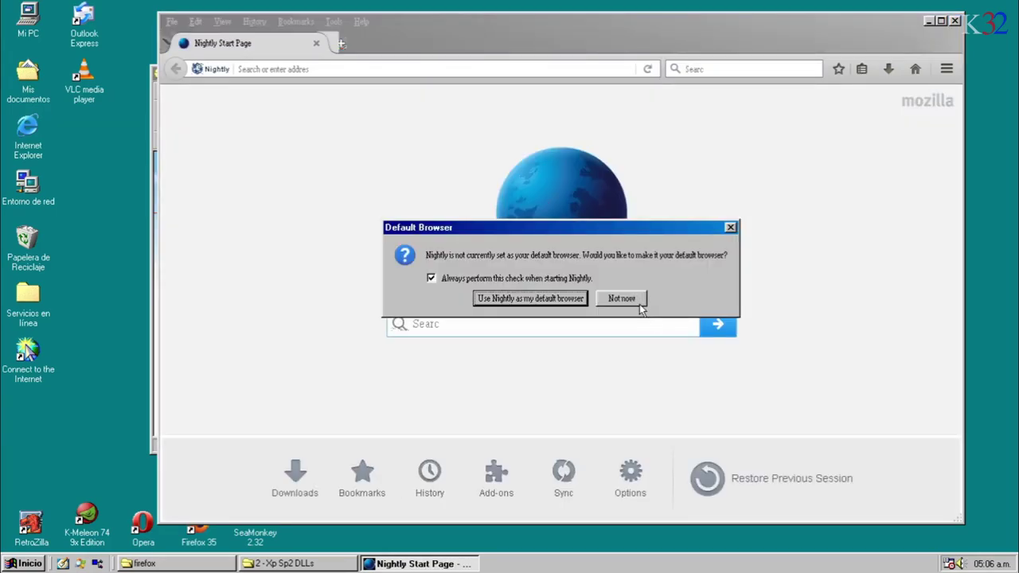
# - Decline making Nightly the default browser, and check its version in the About Nightly window
pyautogui.click(623, 299)
pyautogui.click(361, 22)
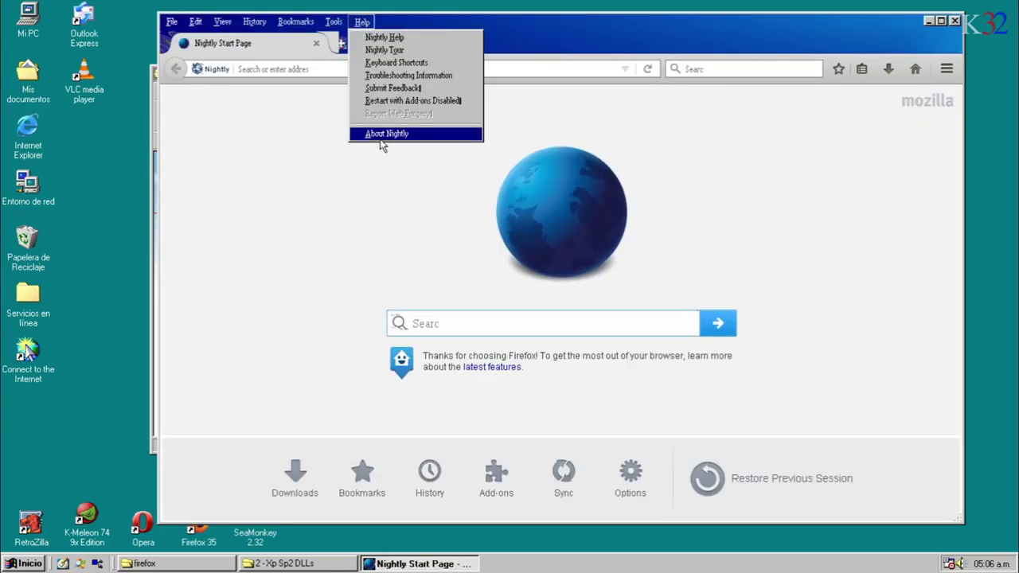
pyautogui.click(382, 135)
pyautogui.moveTo(521, 209); pyautogui.dragTo(282, 301)
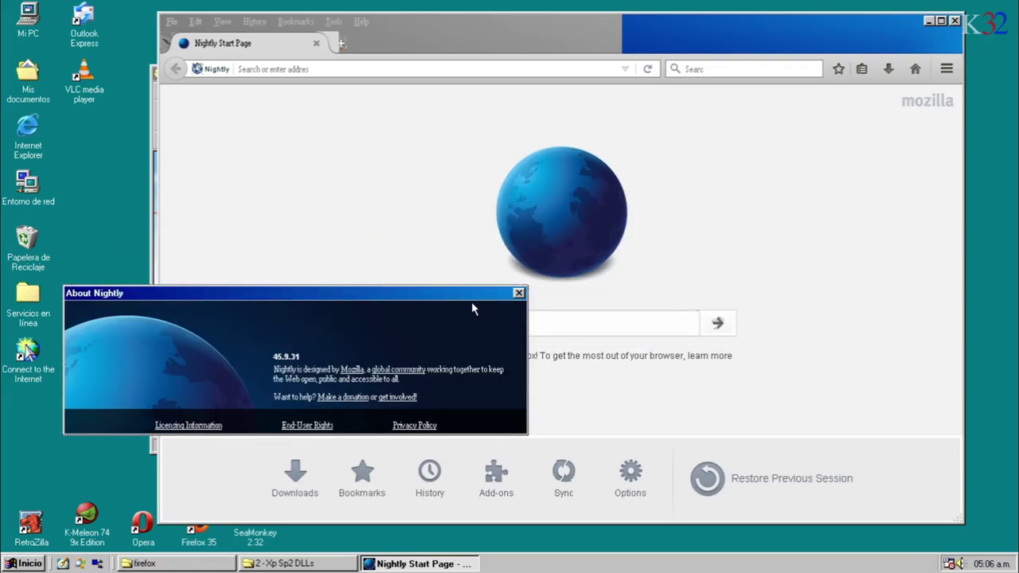
pyautogui.moveTo(471, 296); pyautogui.dragTo(593, 221)
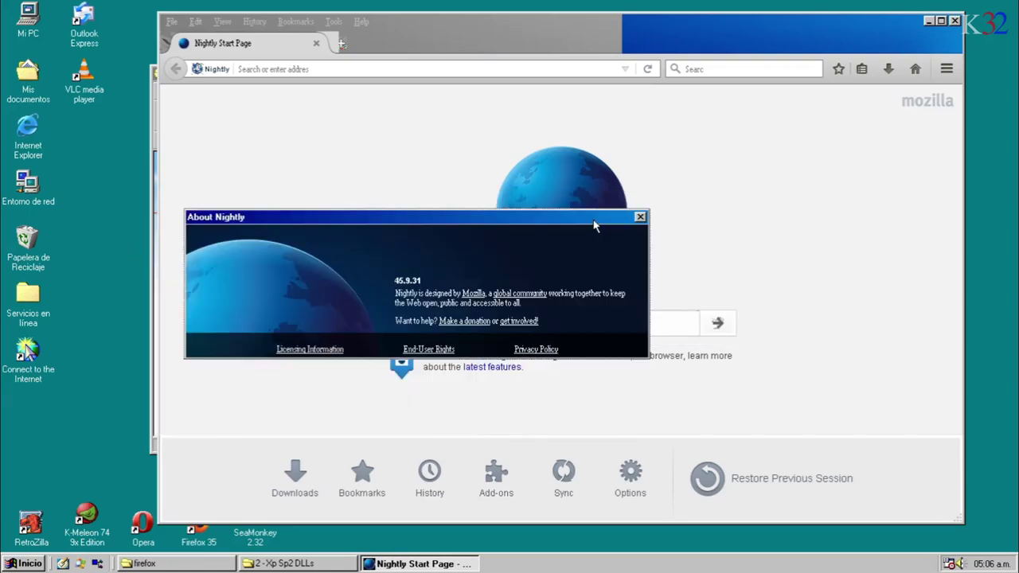
pyautogui.click(640, 218)
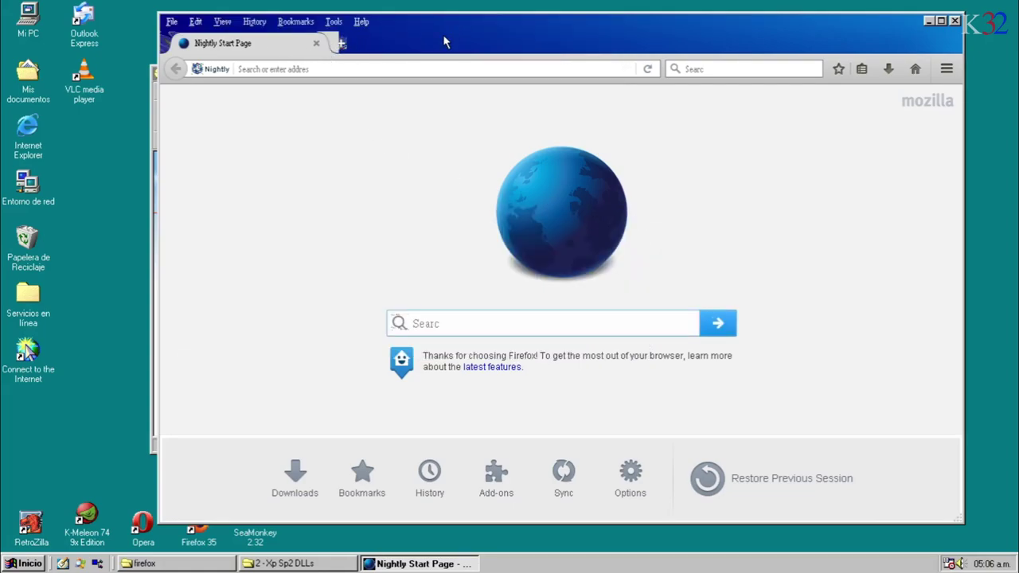
# - Reposition and shrink the Nightly window, and load the YouTube home page in it
pyautogui.moveTo(445, 42); pyautogui.dragTo(360, 54)
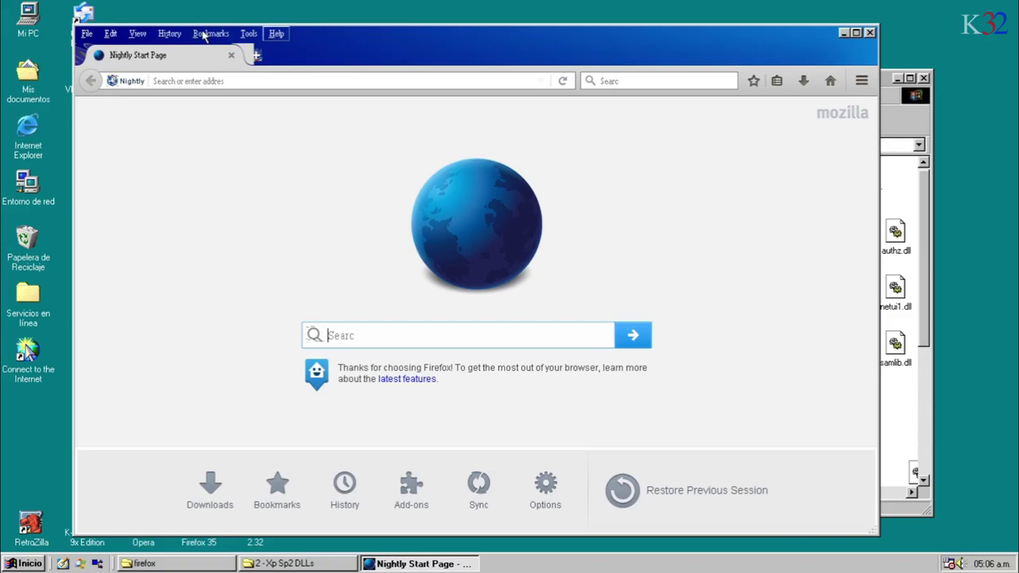
pyautogui.moveTo(74, 22); pyautogui.dragTo(162, 50)
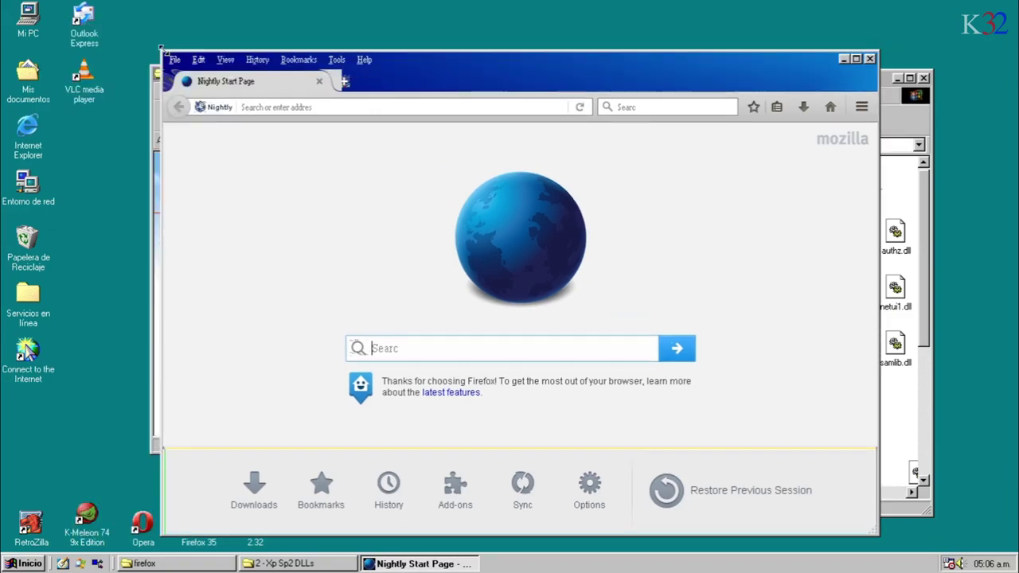
pyautogui.click(356, 105)
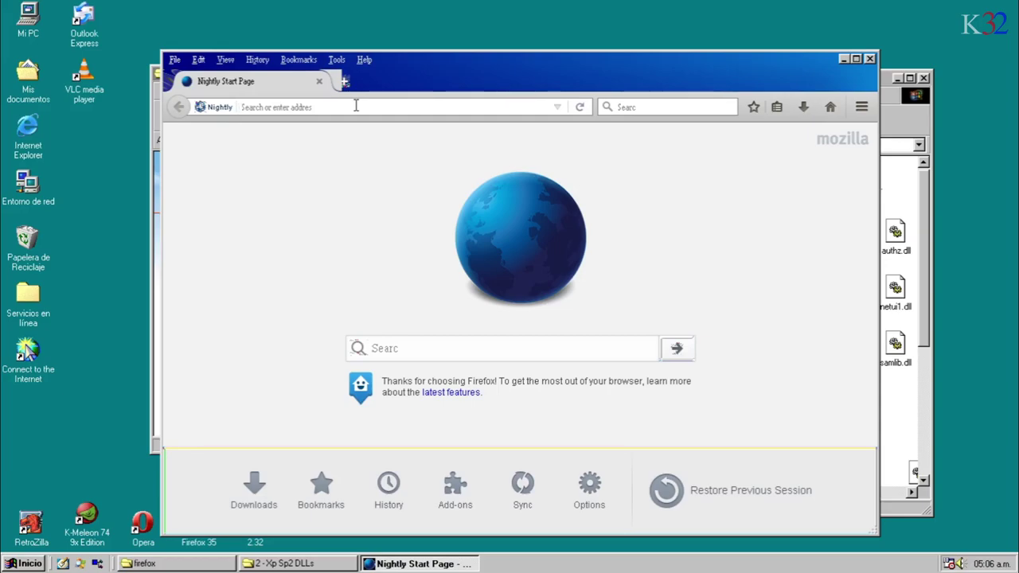
pyautogui.write('www.')
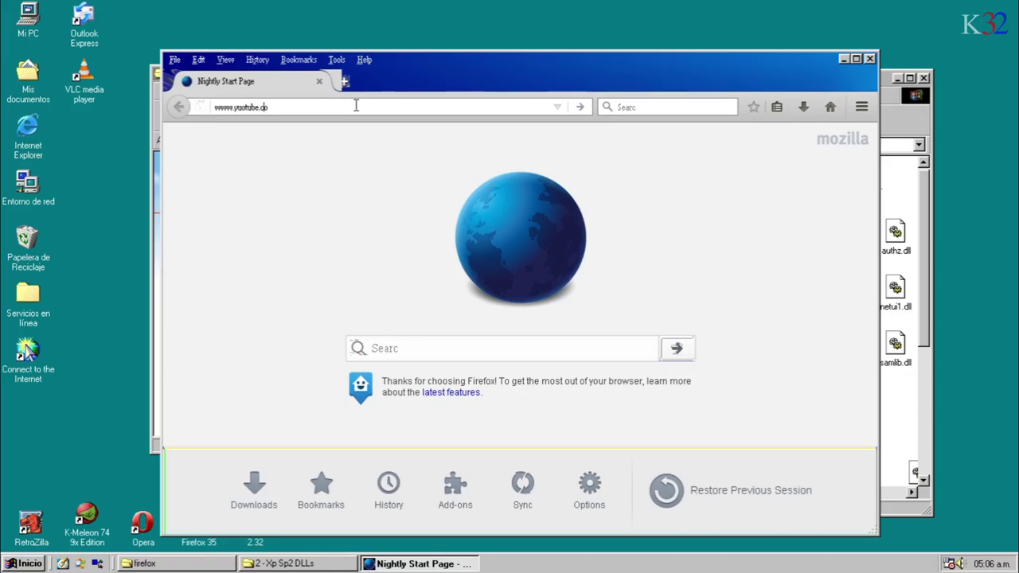
pyautogui.press('BackSpace')
pyautogui.press('BackSpace')
pyautogui.press('BackSpace')
pyautogui.write('ou')
pyautogui.press('BackSpace')
pyautogui.write('o')
pyautogui.press('Return')
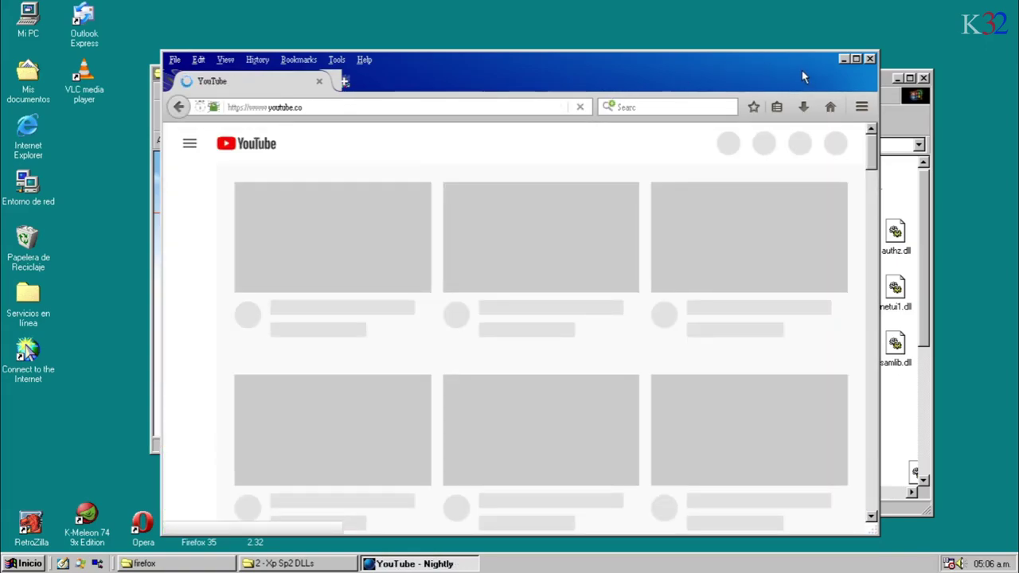
# - Move the Nightly window and enlarge it to show more of the YouTube home page
pyautogui.moveTo(804, 77); pyautogui.dragTo(750, 62)
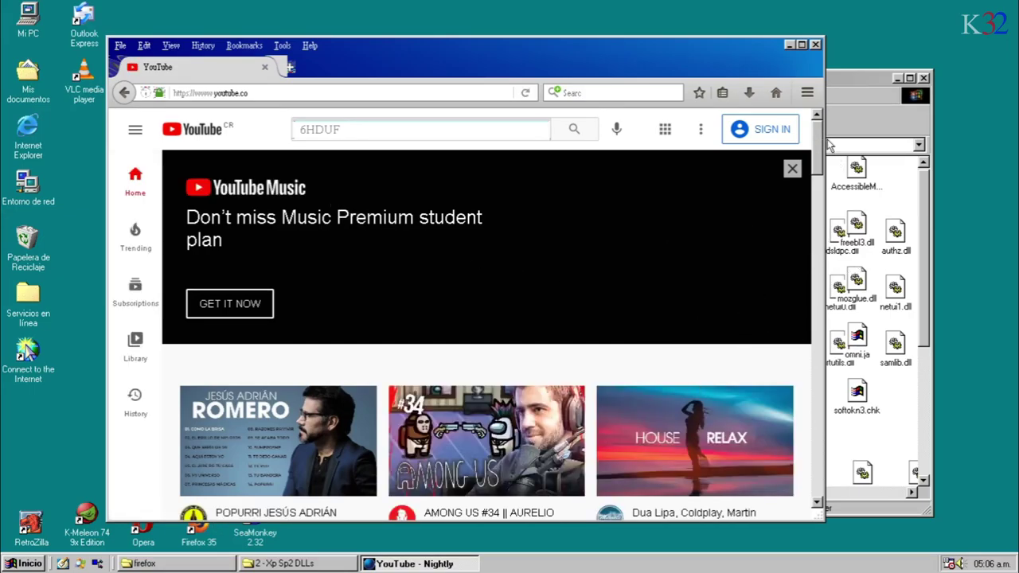
pyautogui.moveTo(825, 145); pyautogui.dragTo(954, 185)
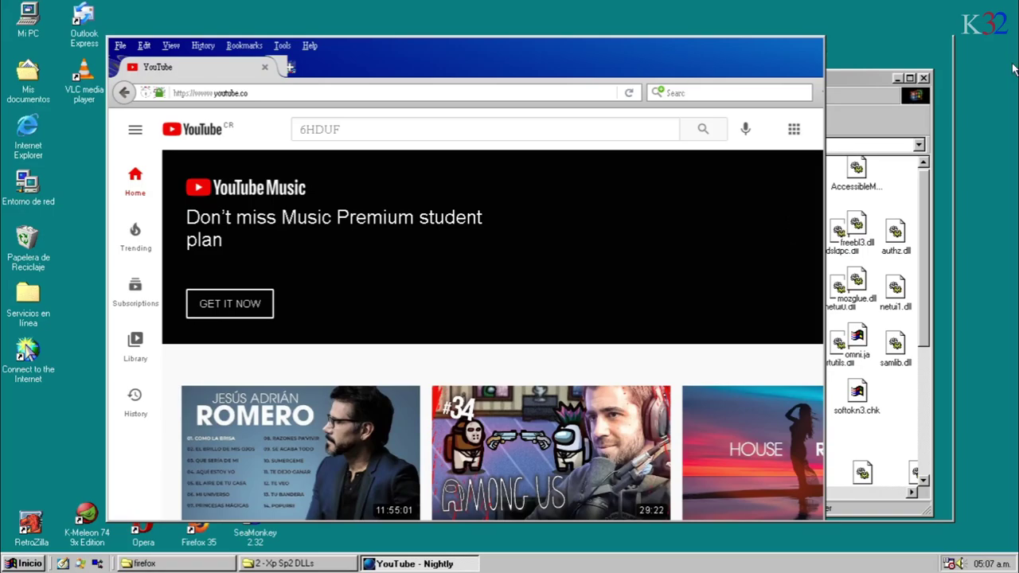
pyautogui.moveTo(954, 66); pyautogui.dragTo(915, 66)
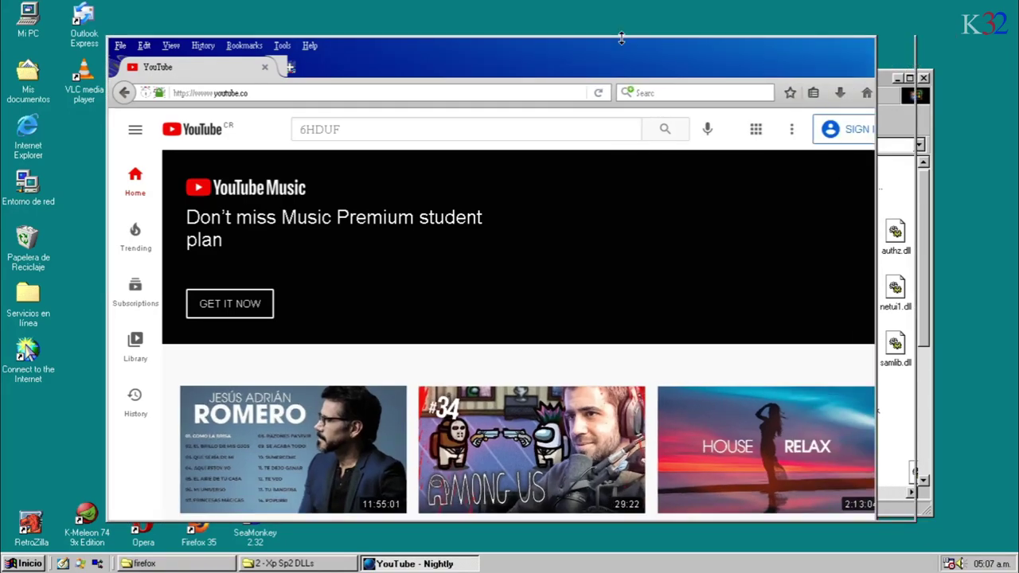
pyautogui.moveTo(111, 42); pyautogui.dragTo(78, 31)
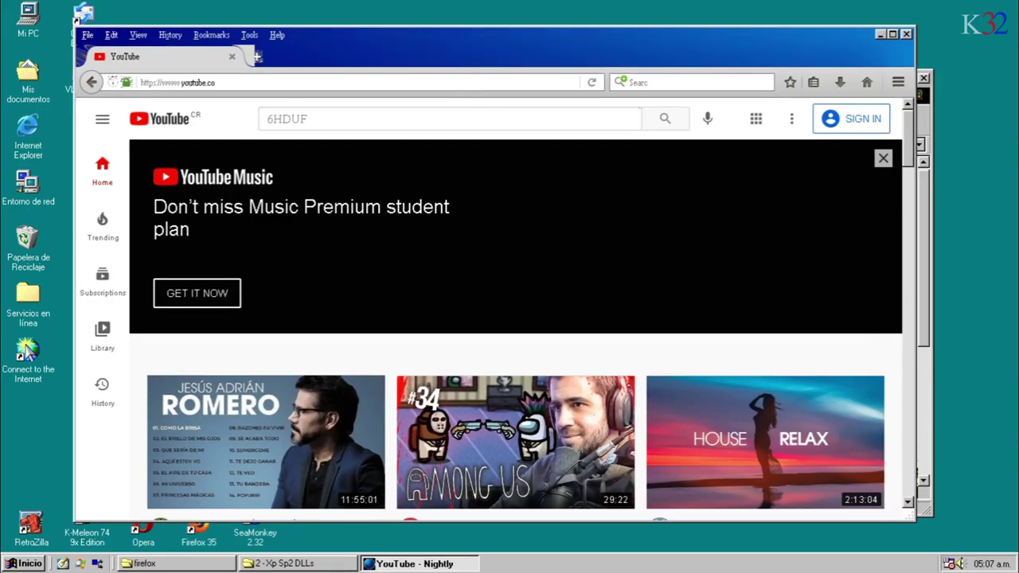